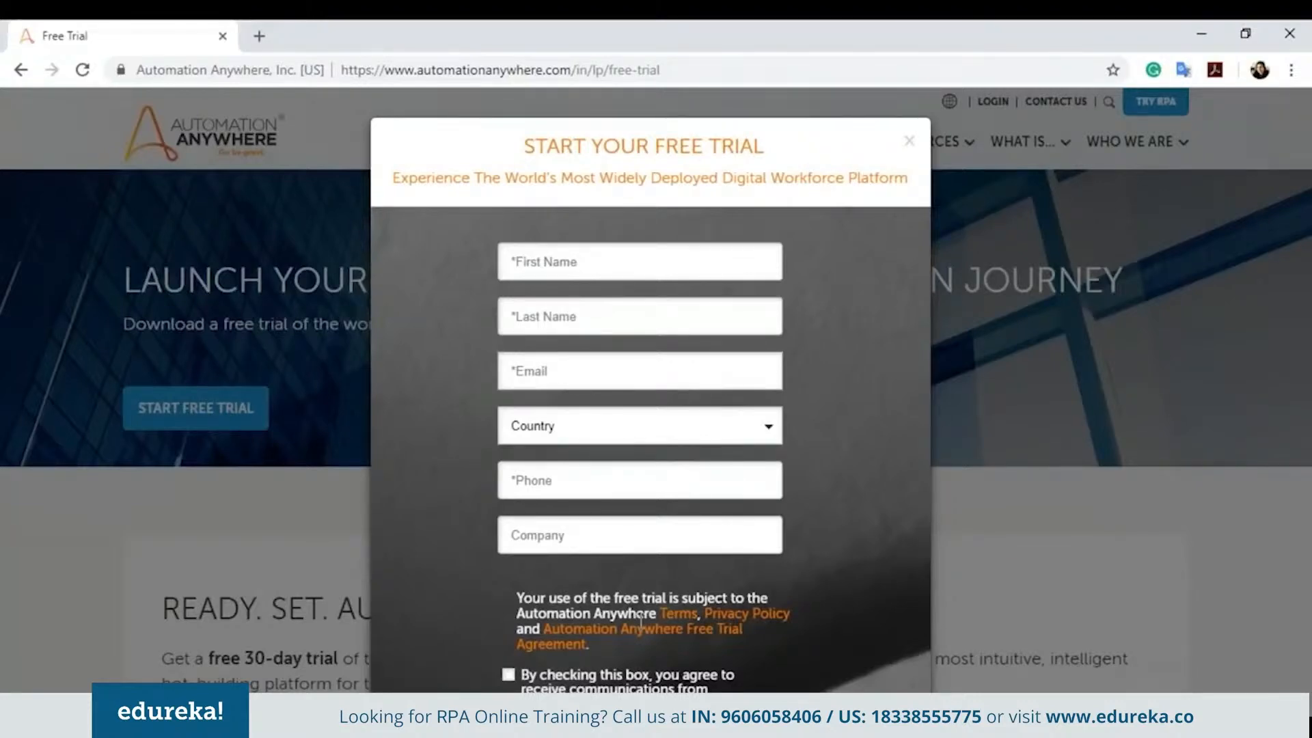
Look over the free-trial registration form and the Automation Anywhere Enterprise welcome e-mail
{"action": "scroll", "coordinate": [679, 298], "scroll_direction": "down", "scroll_amount": 2}
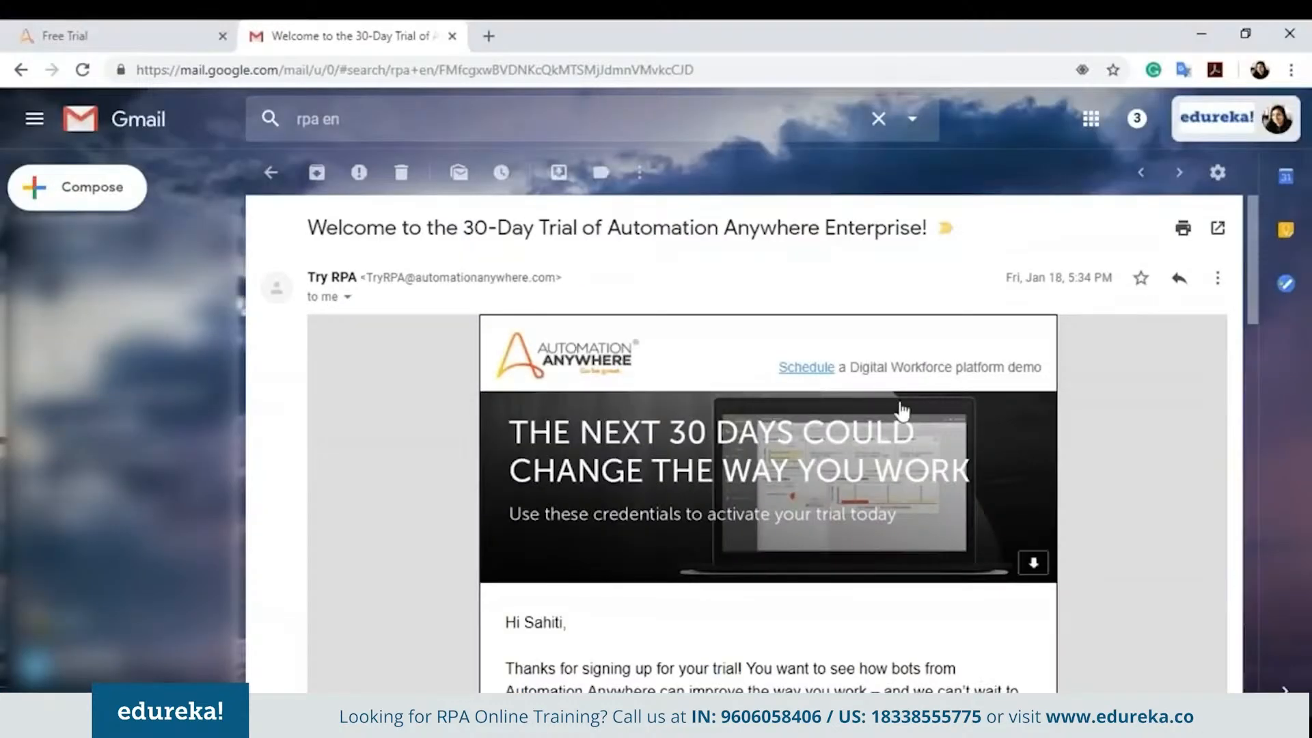
{"action": "scroll", "coordinate": [723, 589], "scroll_direction": "down", "scroll_amount": 3}
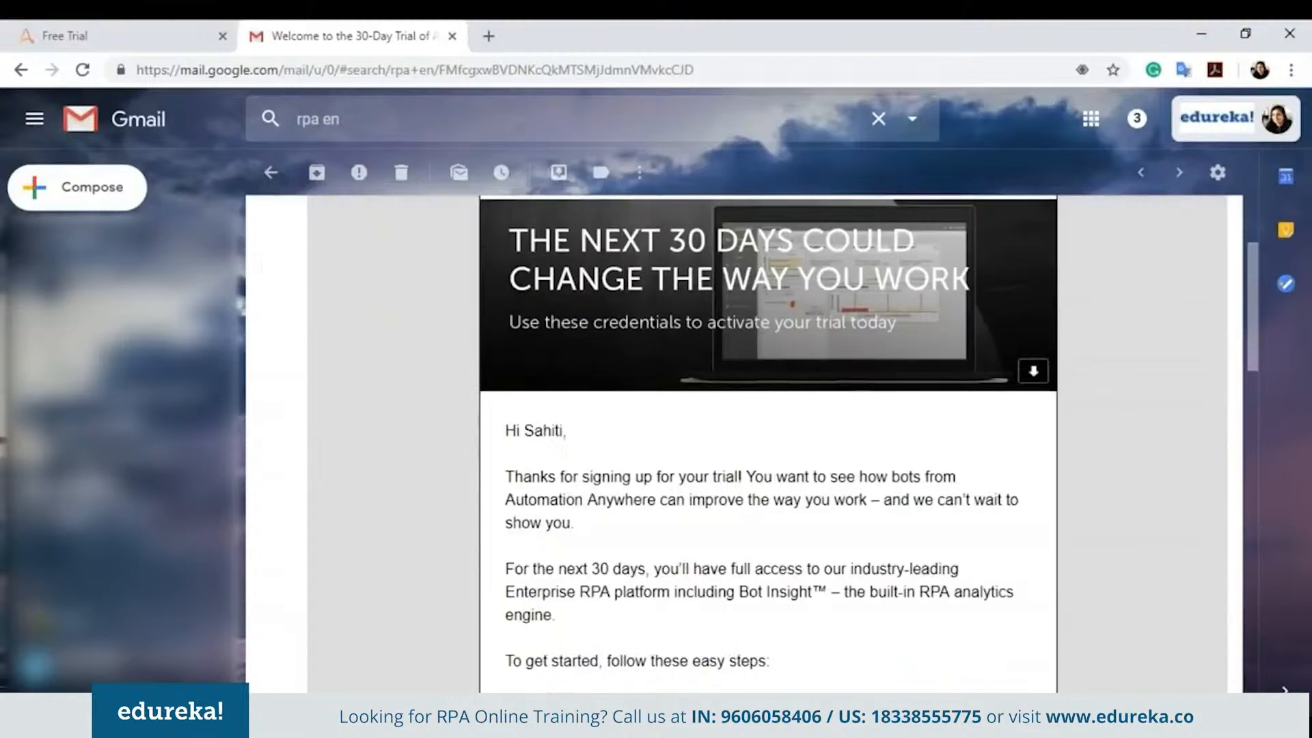
{"action": "scroll", "coordinate": [726, 589], "scroll_direction": "up", "scroll_amount": 3}
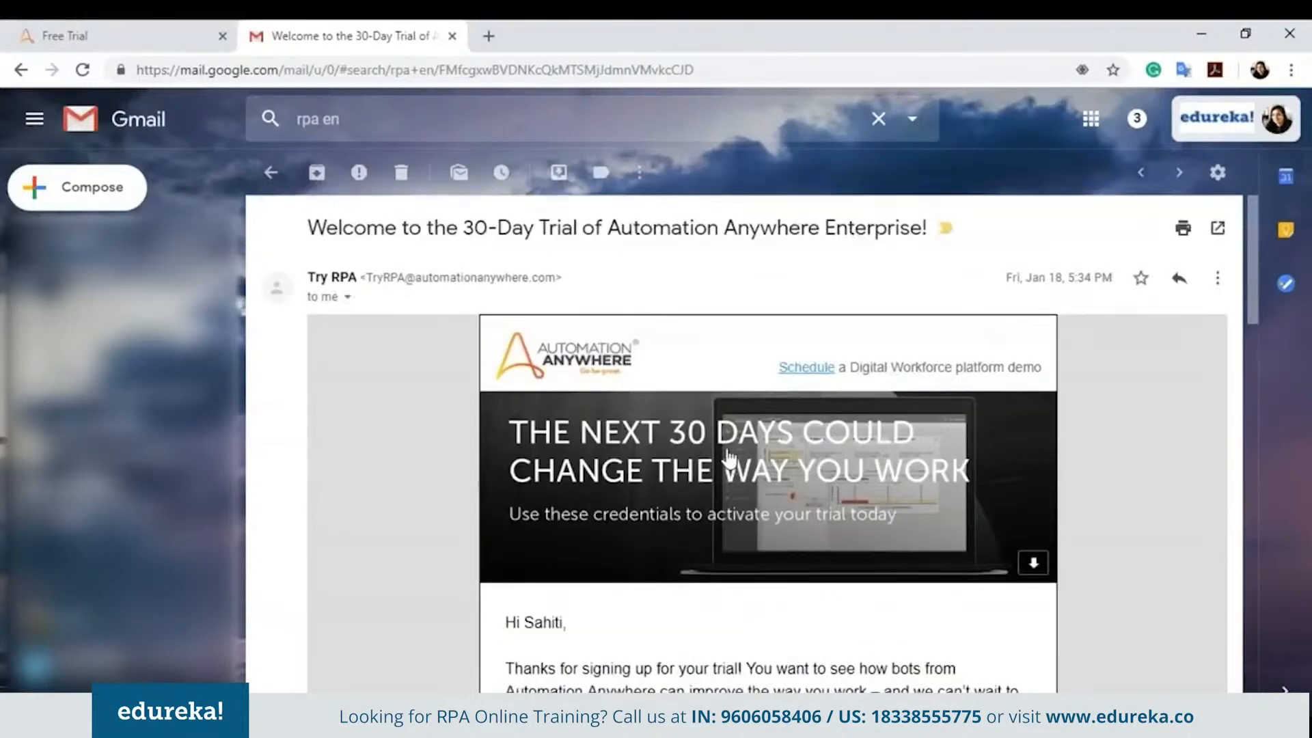
Search the mailbox for "iq bot" and open the IQ Bot Login Page link from the trial e-mail in a new tab
{"action": "left_click", "coordinate": [464, 125]}
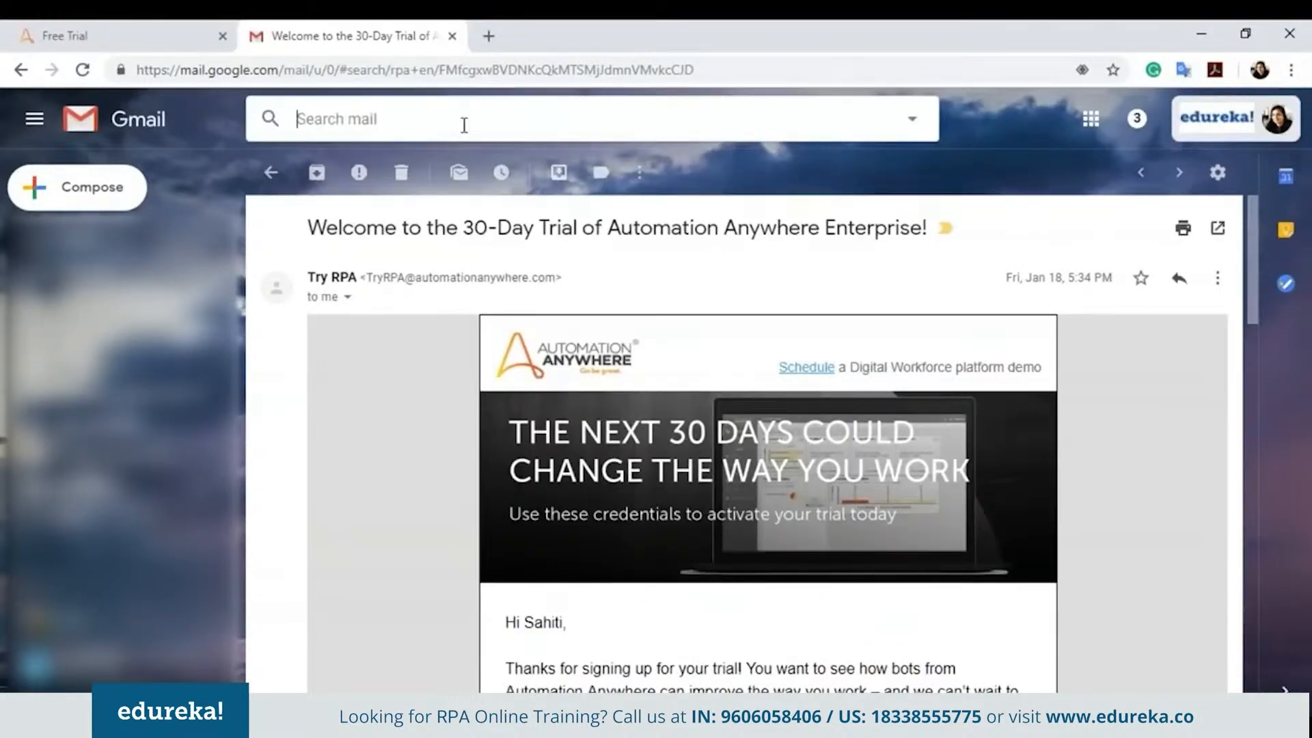
{"action": "type", "text": "iq"}
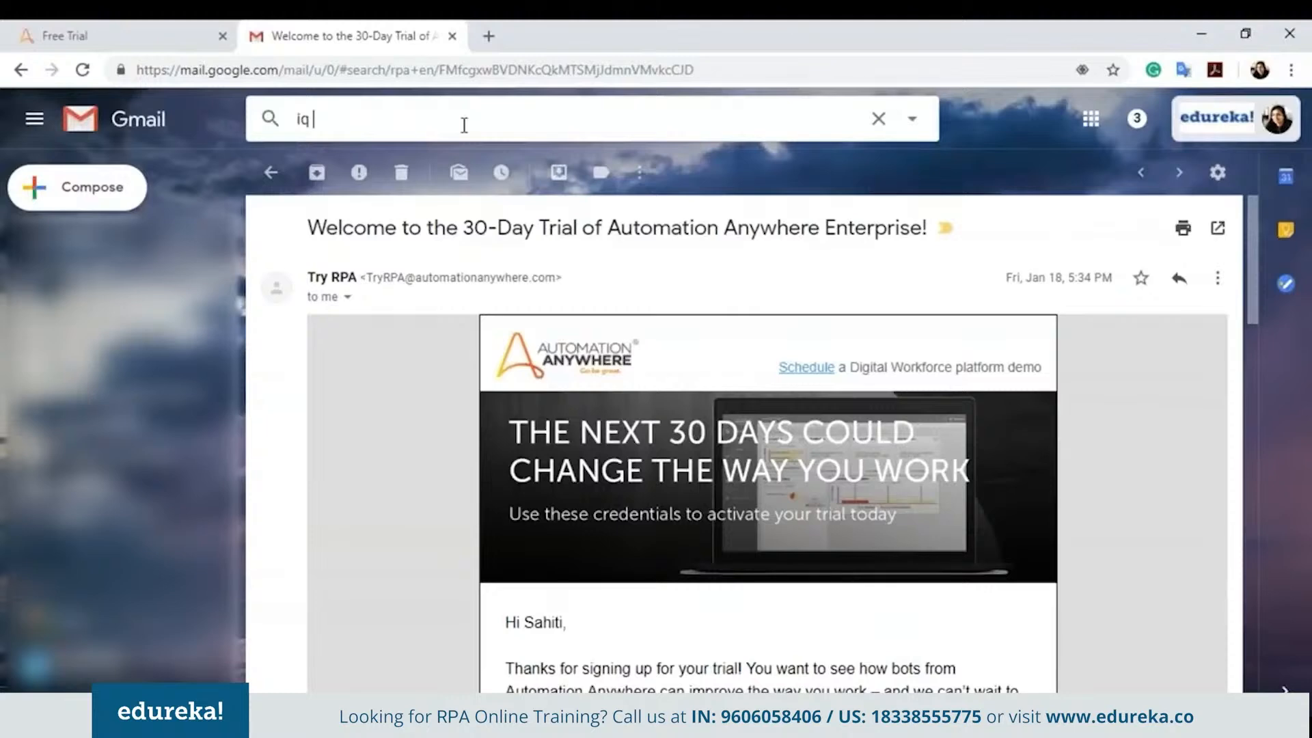
{"action": "type", "text": " bot"}
{"action": "key", "text": "Return"}
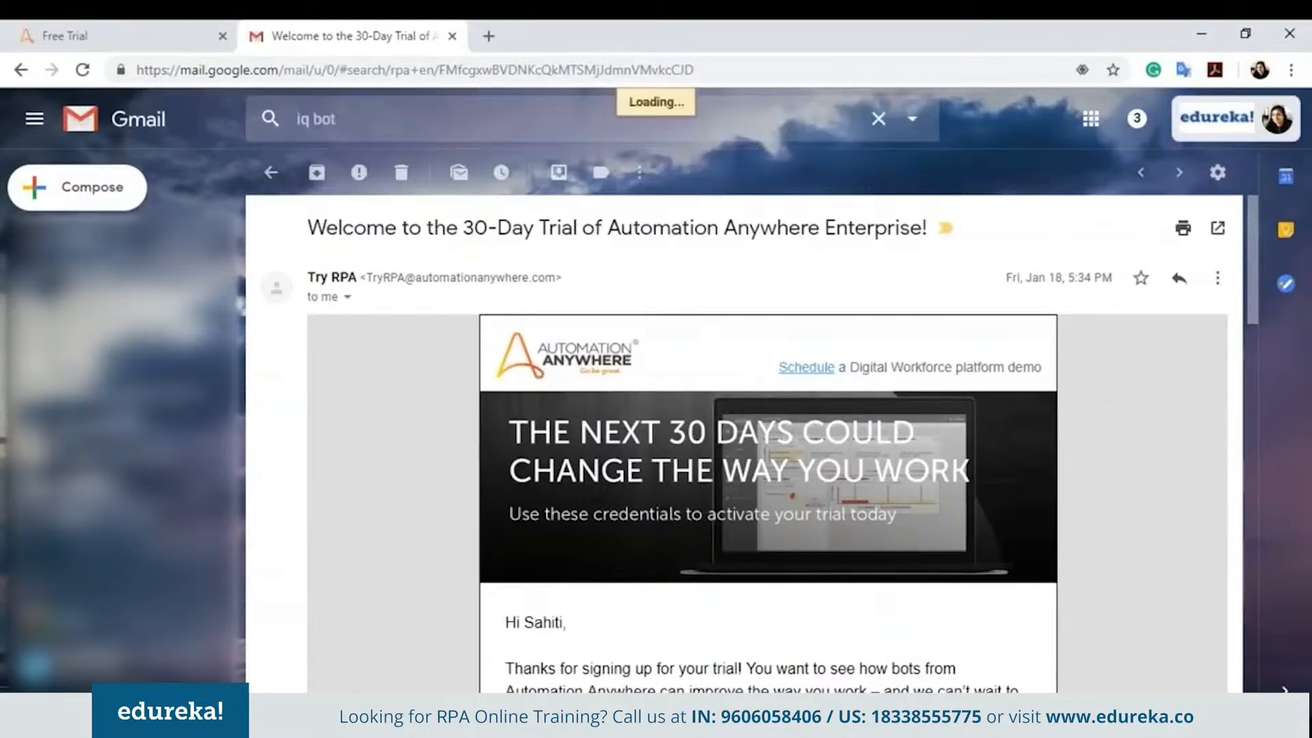
{"action": "scroll", "coordinate": [779, 445], "scroll_direction": "down", "scroll_amount": 4}
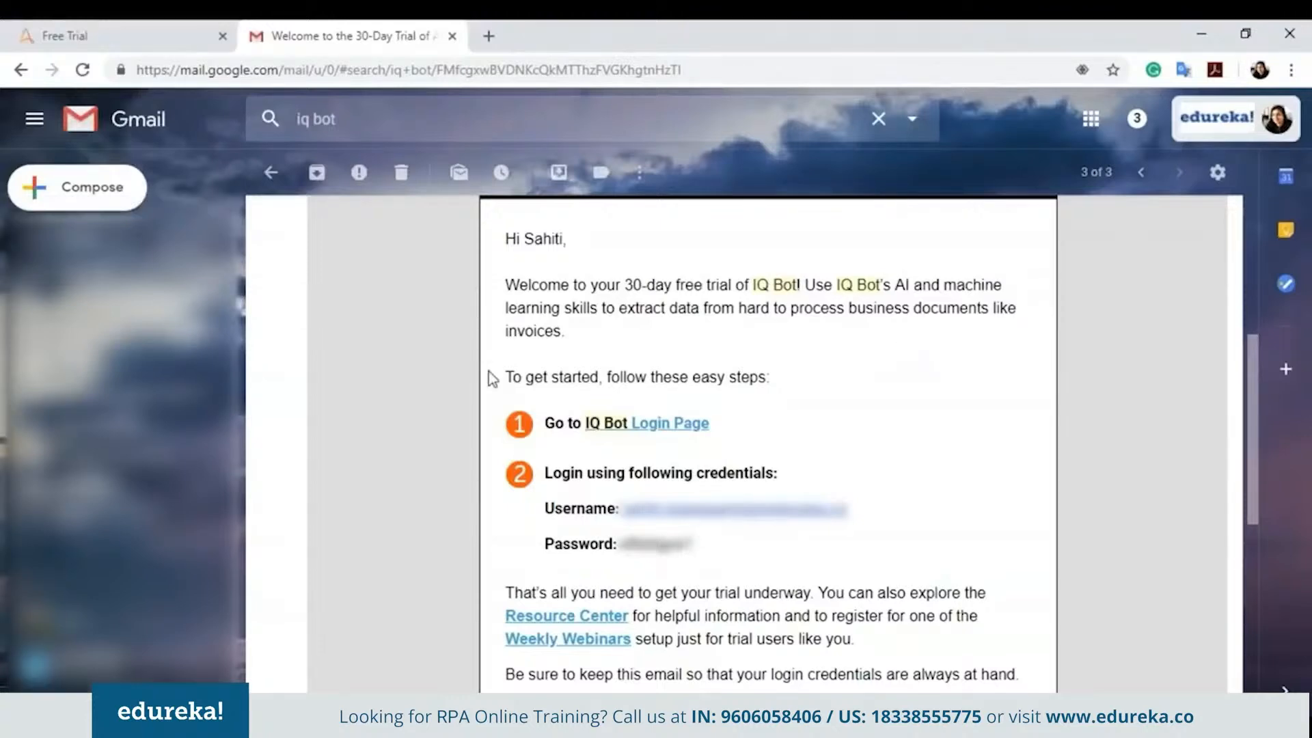
{"action": "right_click", "coordinate": [635, 434]}
{"action": "left_click", "coordinate": [673, 443]}
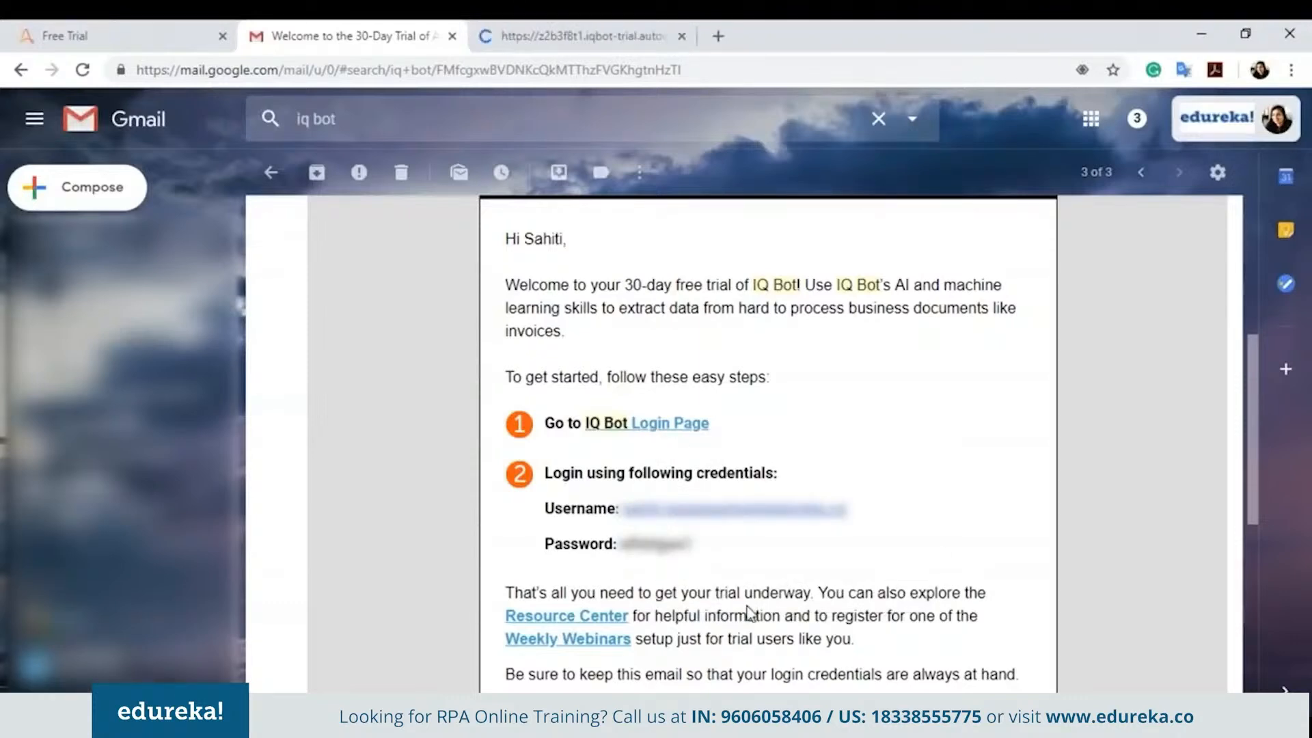
Fill in the account password on the IQ Bot login page and log in to the Control Room
{"action": "left_click", "coordinate": [525, 31]}
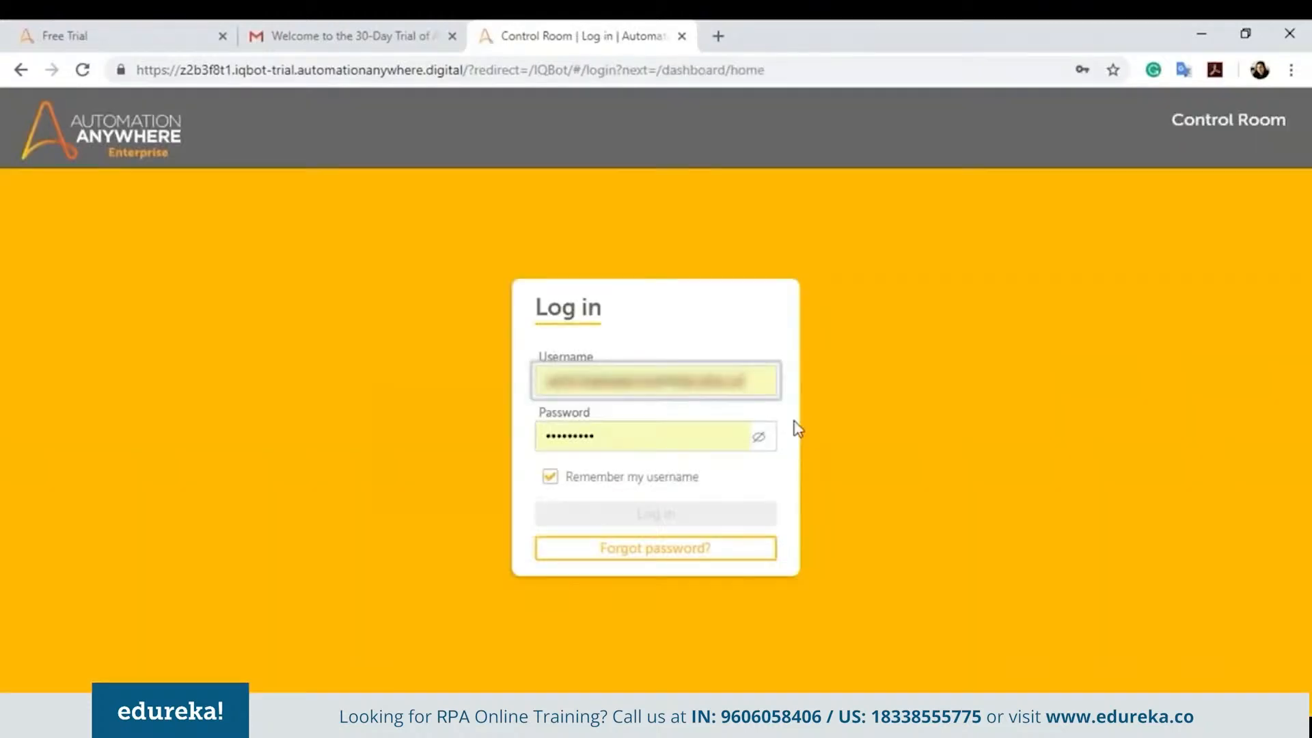
{"action": "left_click", "coordinate": [694, 445]}
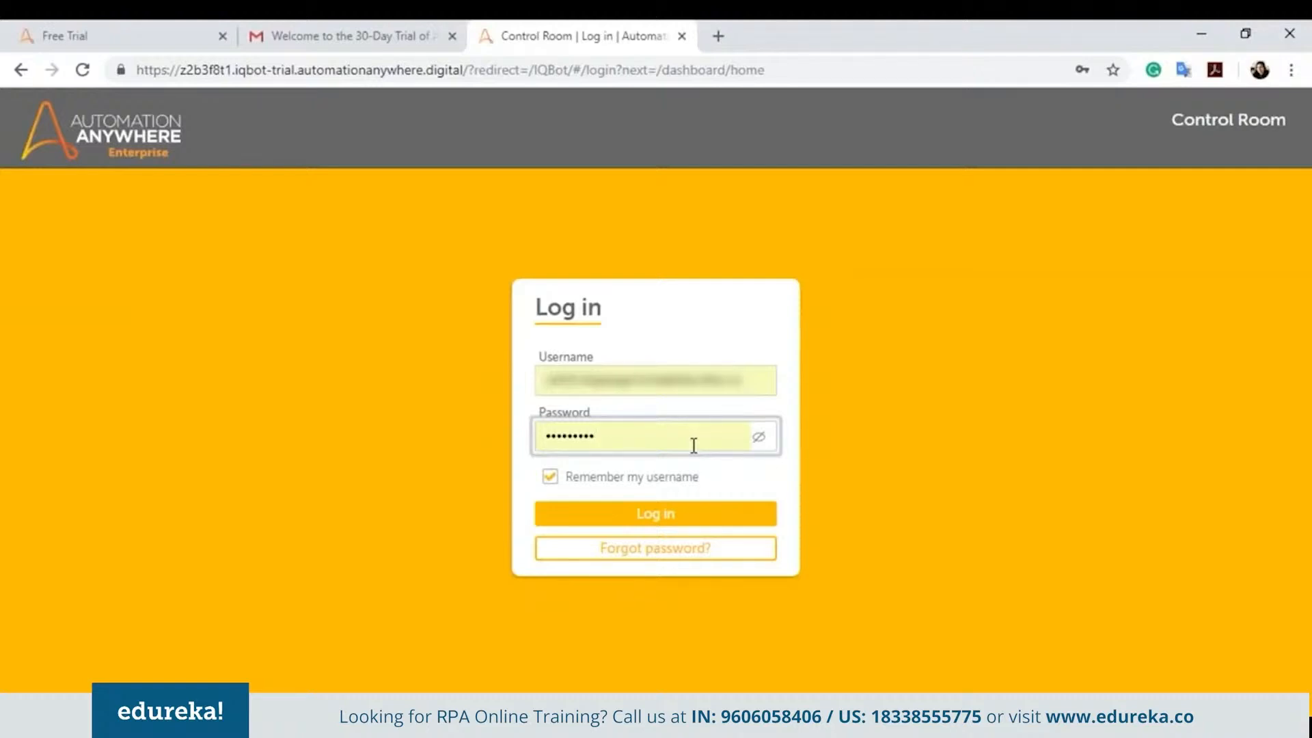
{"action": "left_click", "coordinate": [817, 484]}
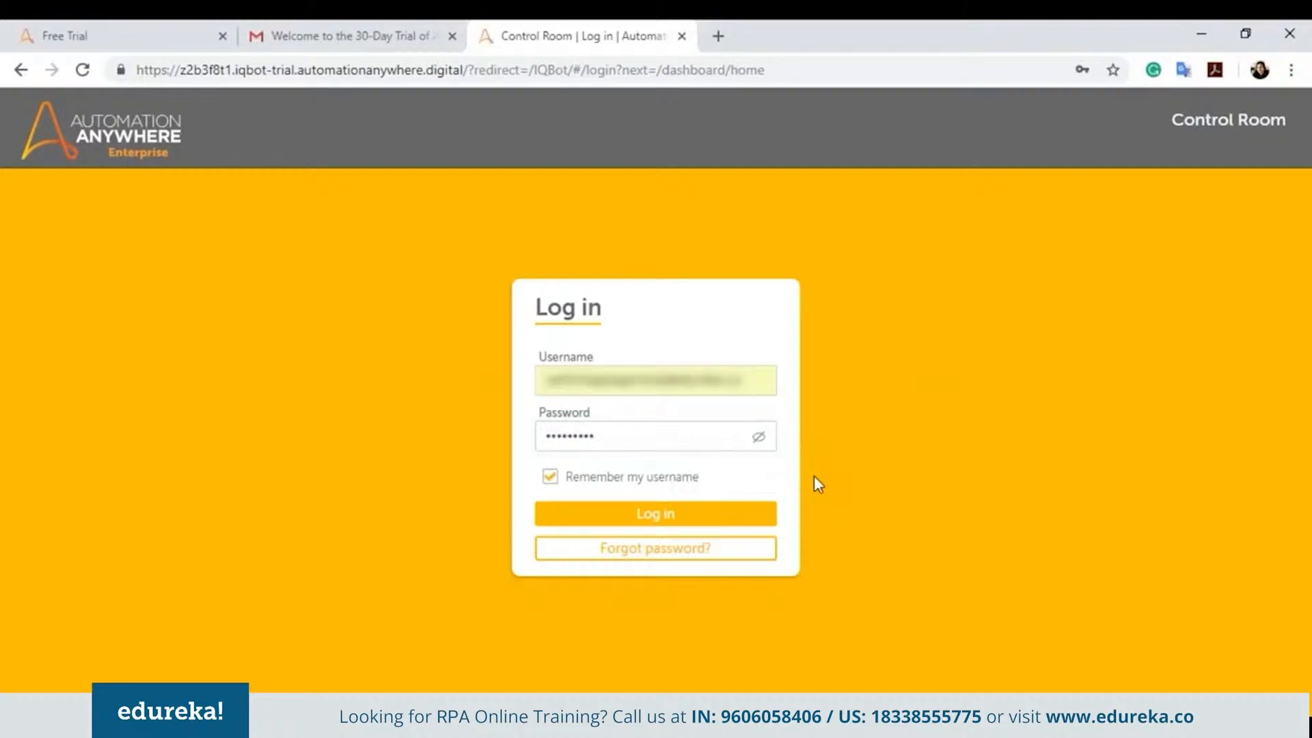
{"action": "left_click", "coordinate": [697, 519]}
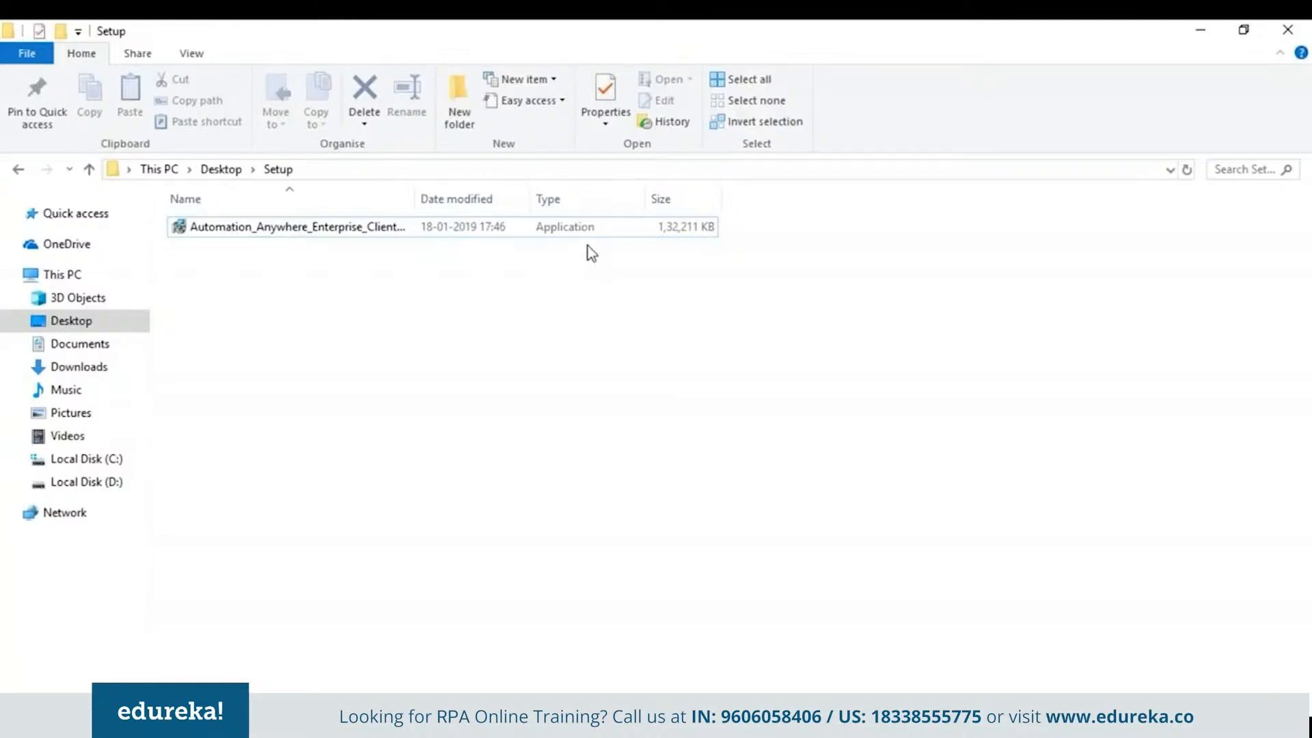
Launch the Automation Anywhere Enterprise Client installer from the Setup folder and accept the license agreement
{"action": "left_click", "coordinate": [588, 234]}
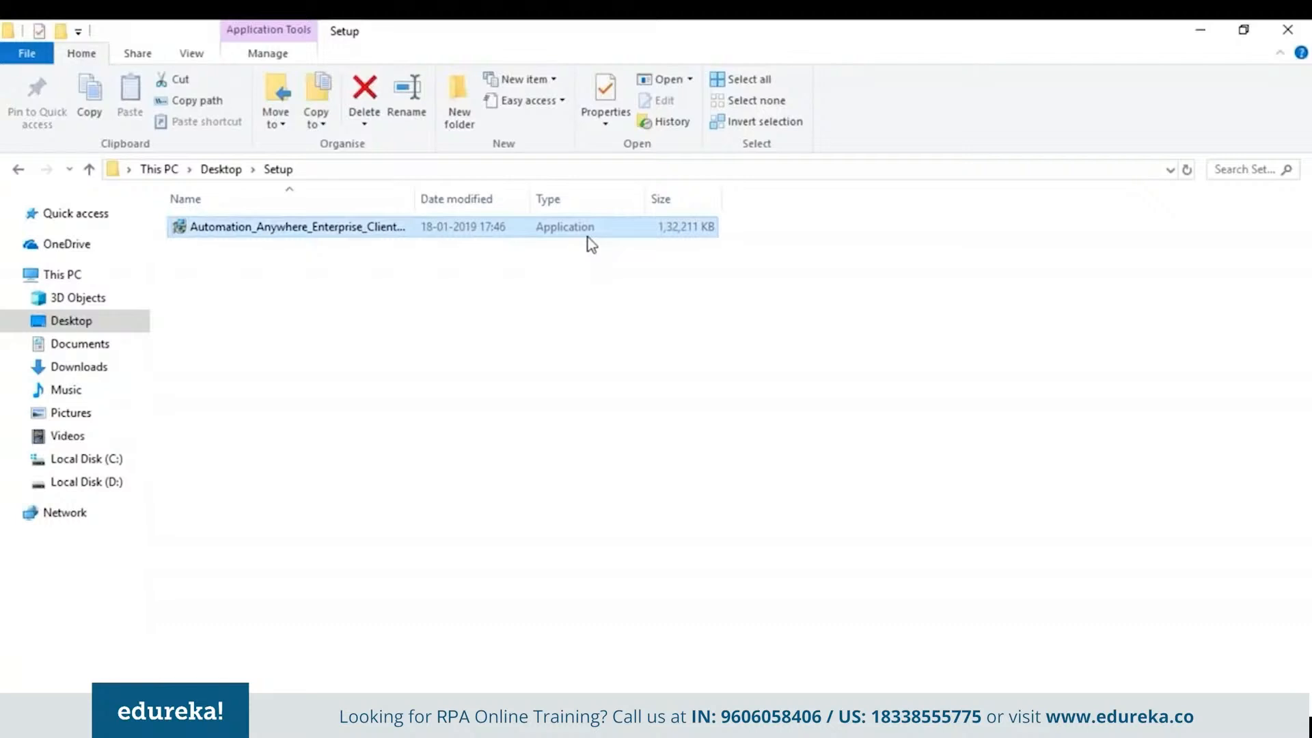
{"action": "double_click", "coordinate": [588, 237]}
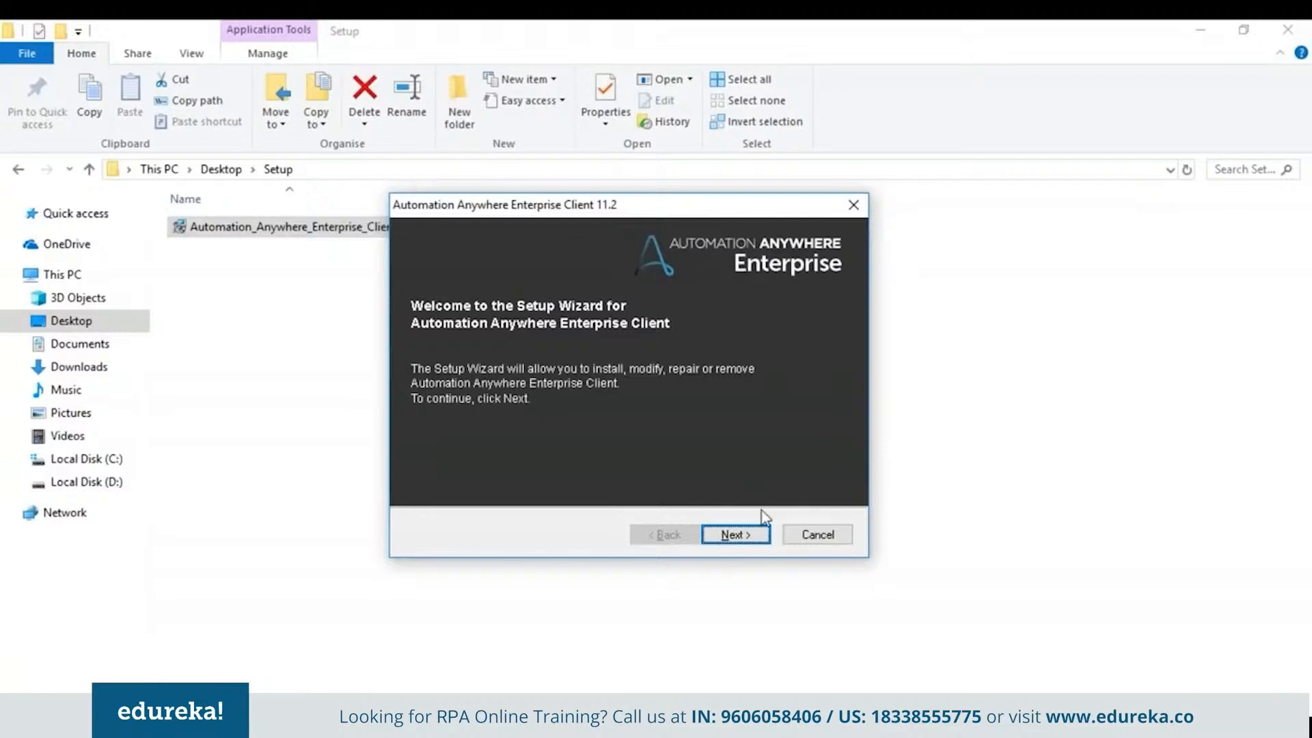
{"action": "left_click", "coordinate": [755, 551]}
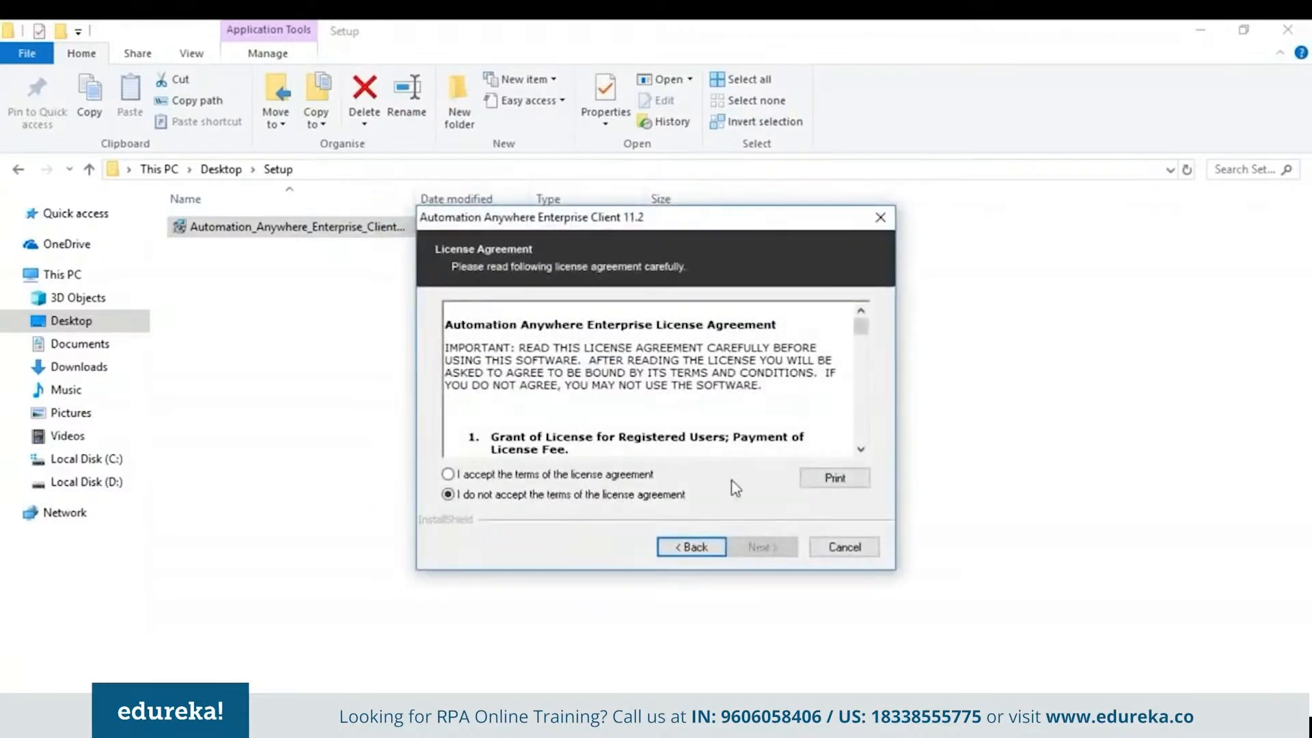
{"action": "left_click", "coordinate": [459, 477]}
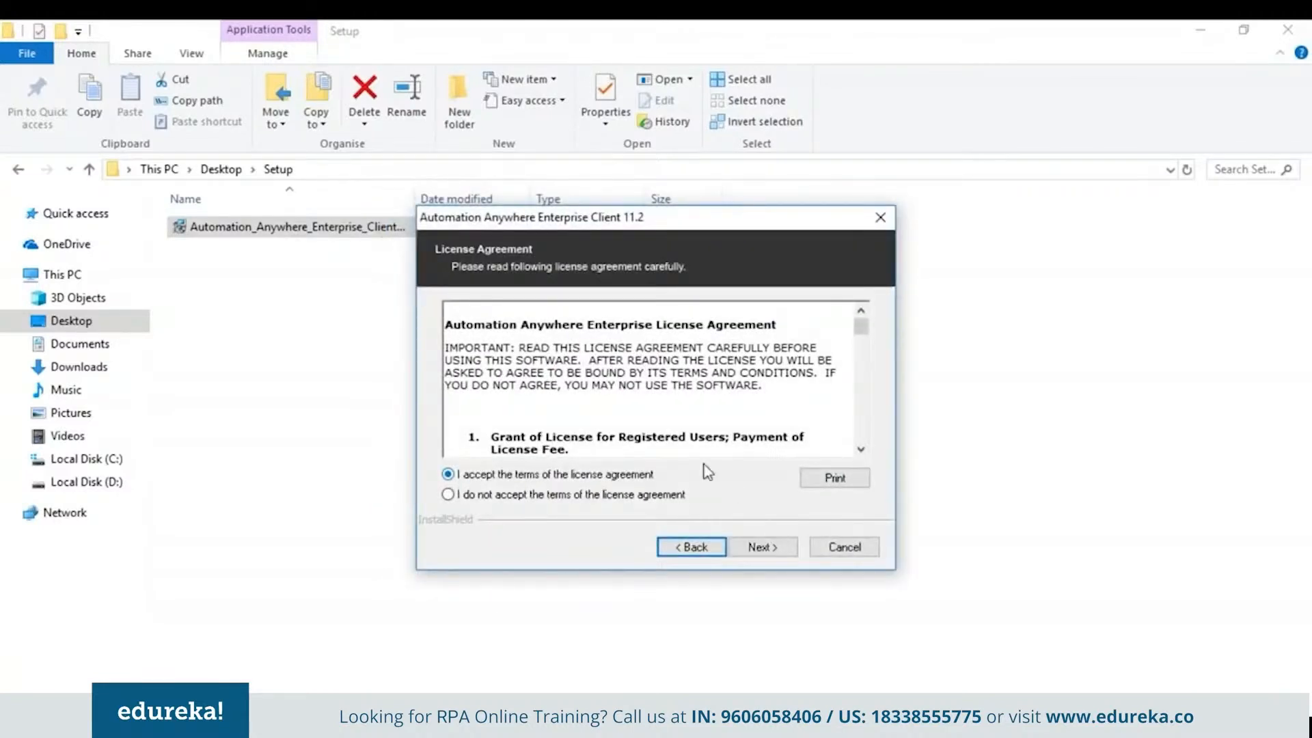
{"action": "left_click", "coordinate": [751, 550]}
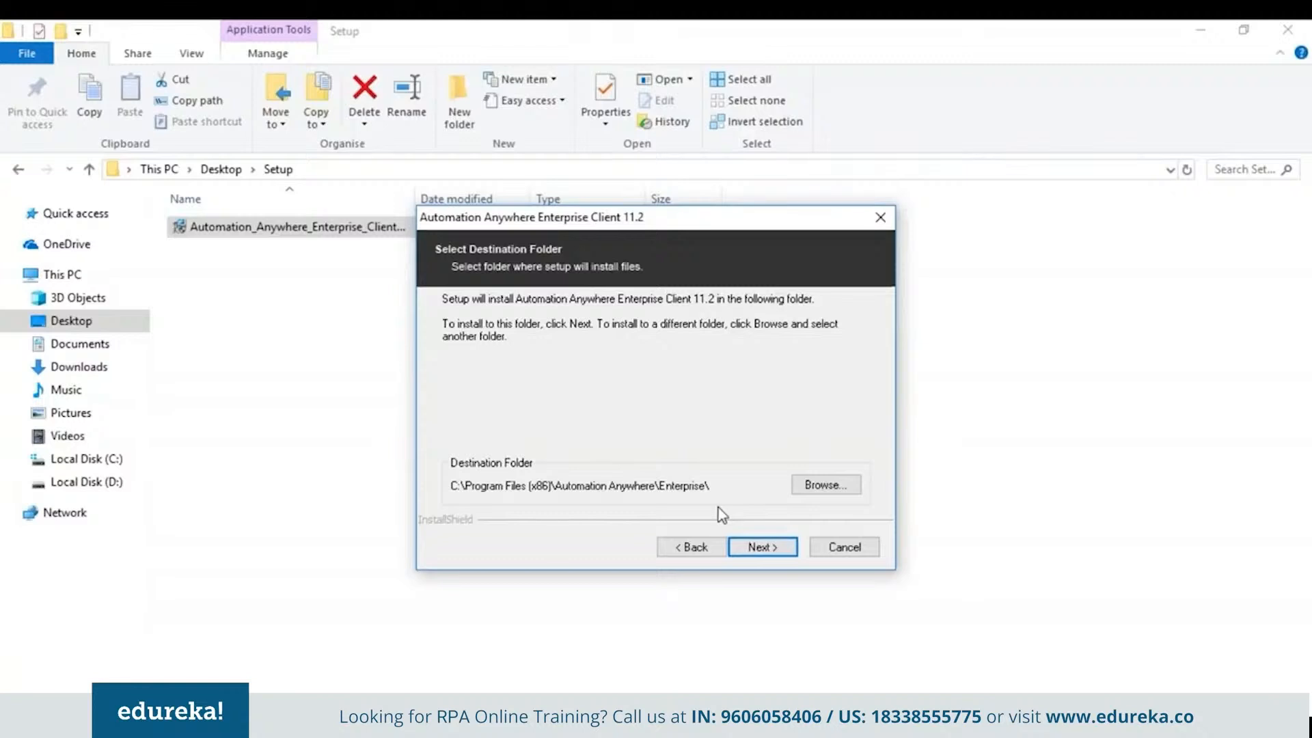
Install the client in the default folder with the preset plugins, and finish setup with Launch Automation Anywhere Enterprise Client enabled
{"action": "left_click", "coordinate": [782, 548]}
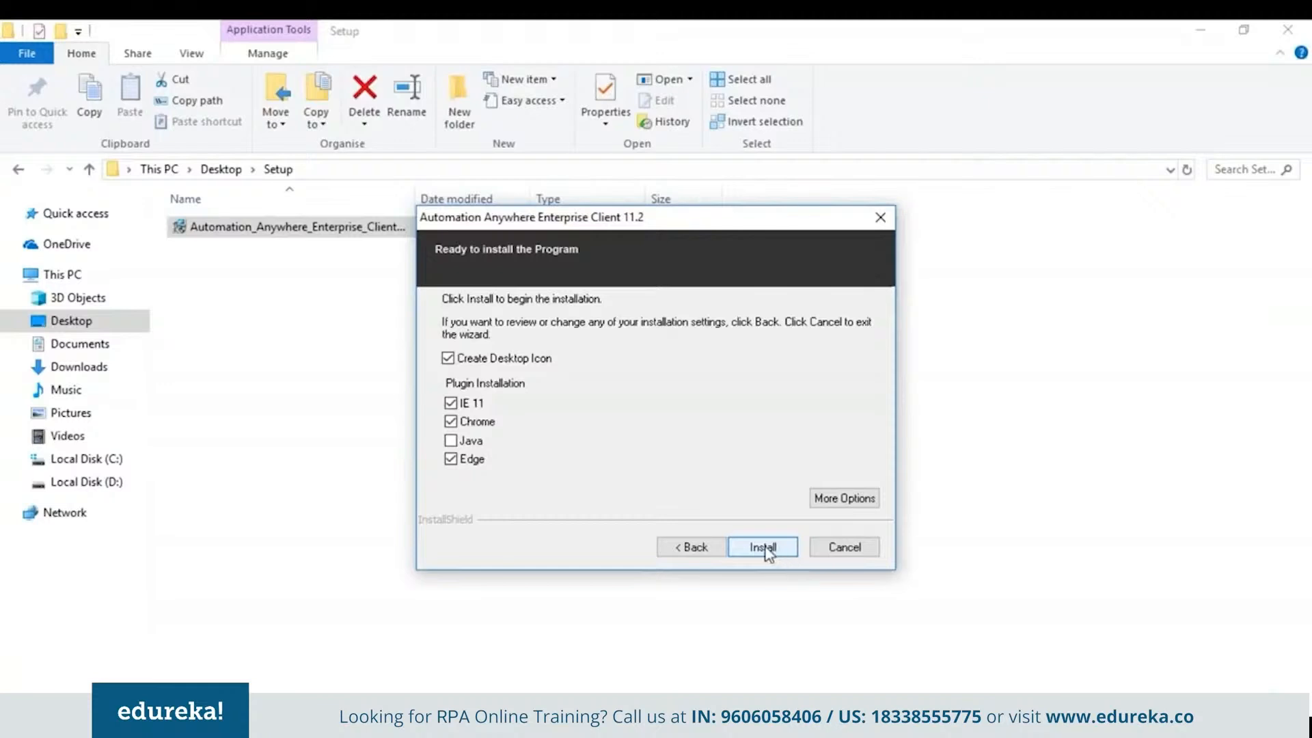
{"action": "left_click", "coordinate": [781, 553]}
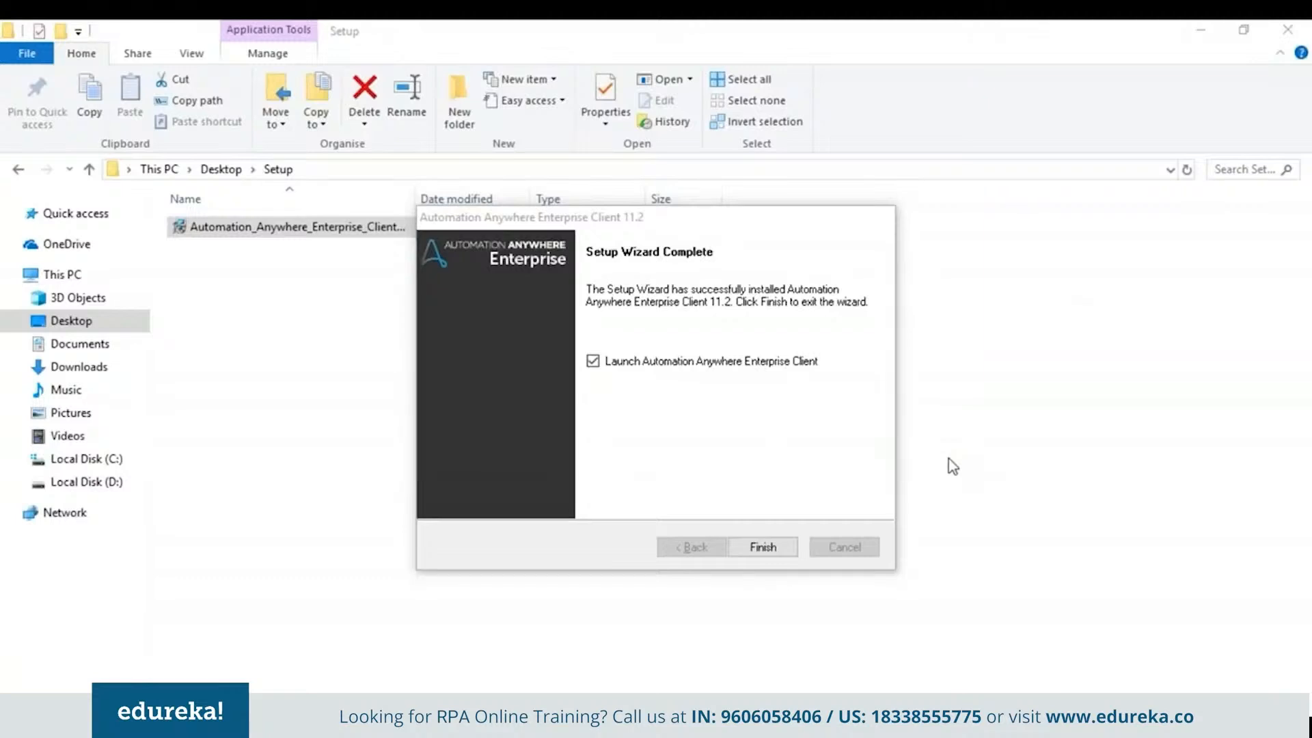
{"action": "left_click", "coordinate": [733, 323]}
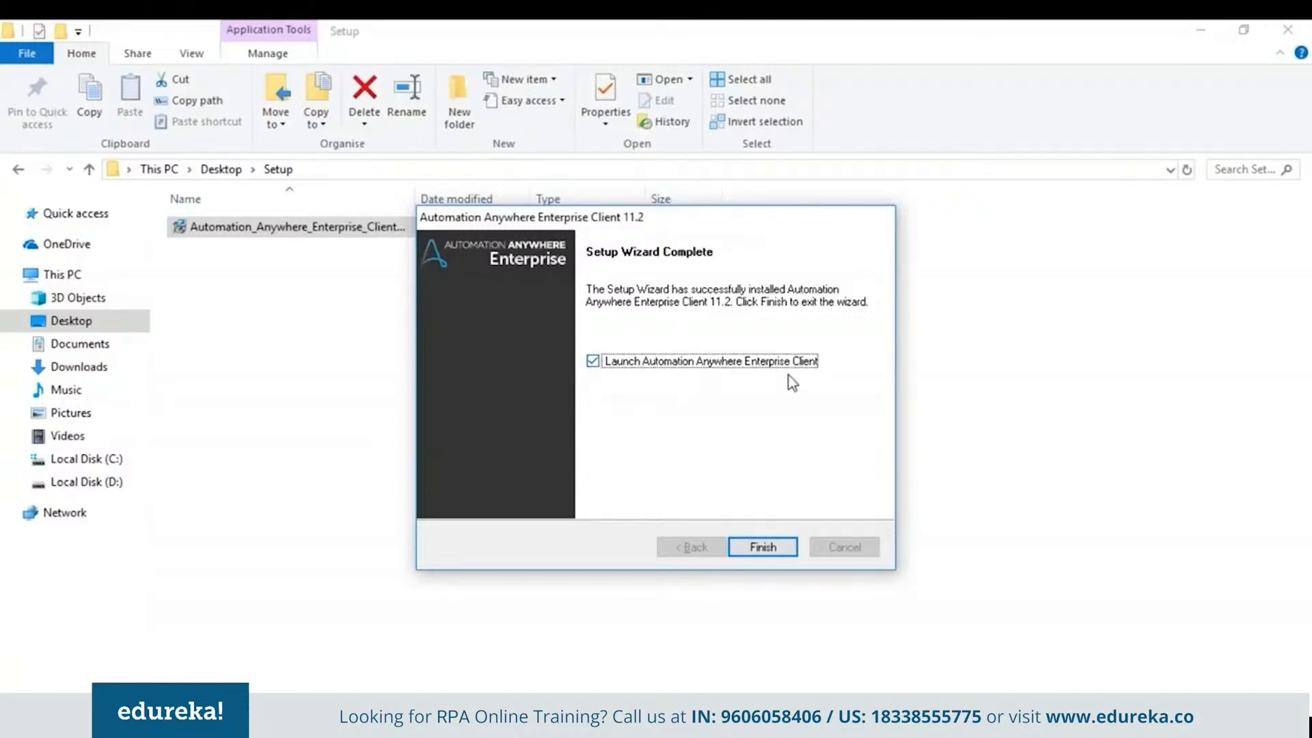
{"action": "left_click", "coordinate": [769, 554]}
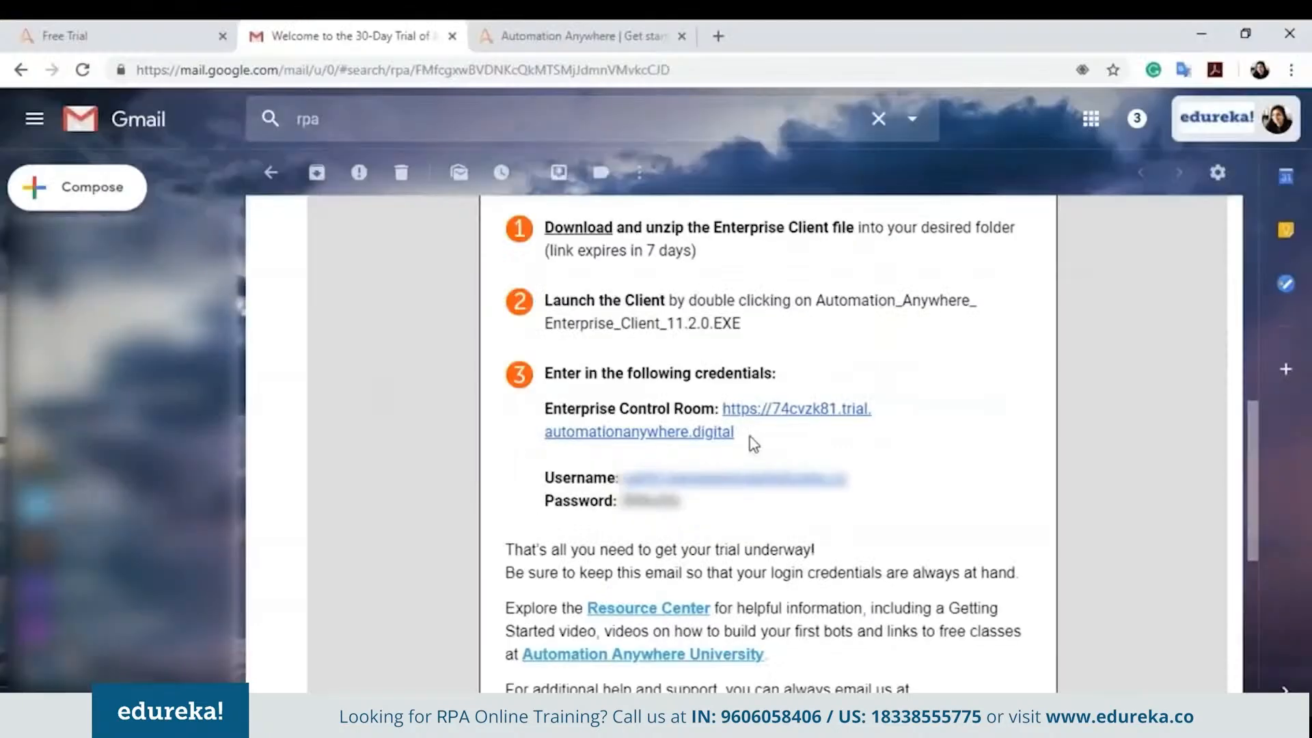
{"action": "left_click_drag", "start_coordinate": [752, 439], "coordinate": [723, 407]}
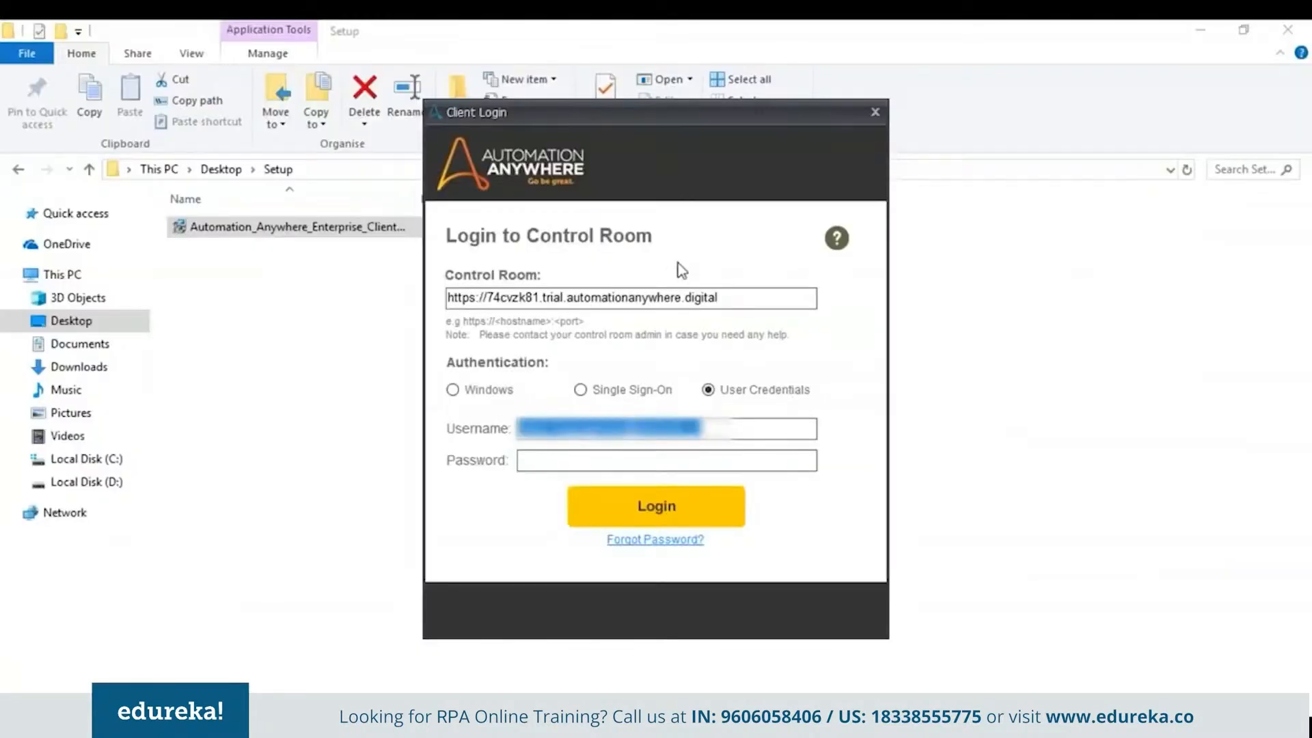
{"action": "left_click_drag", "start_coordinate": [722, 295], "coordinate": [386, 298]}
{"action": "left_click_drag", "start_coordinate": [847, 478], "coordinate": [620, 452]}
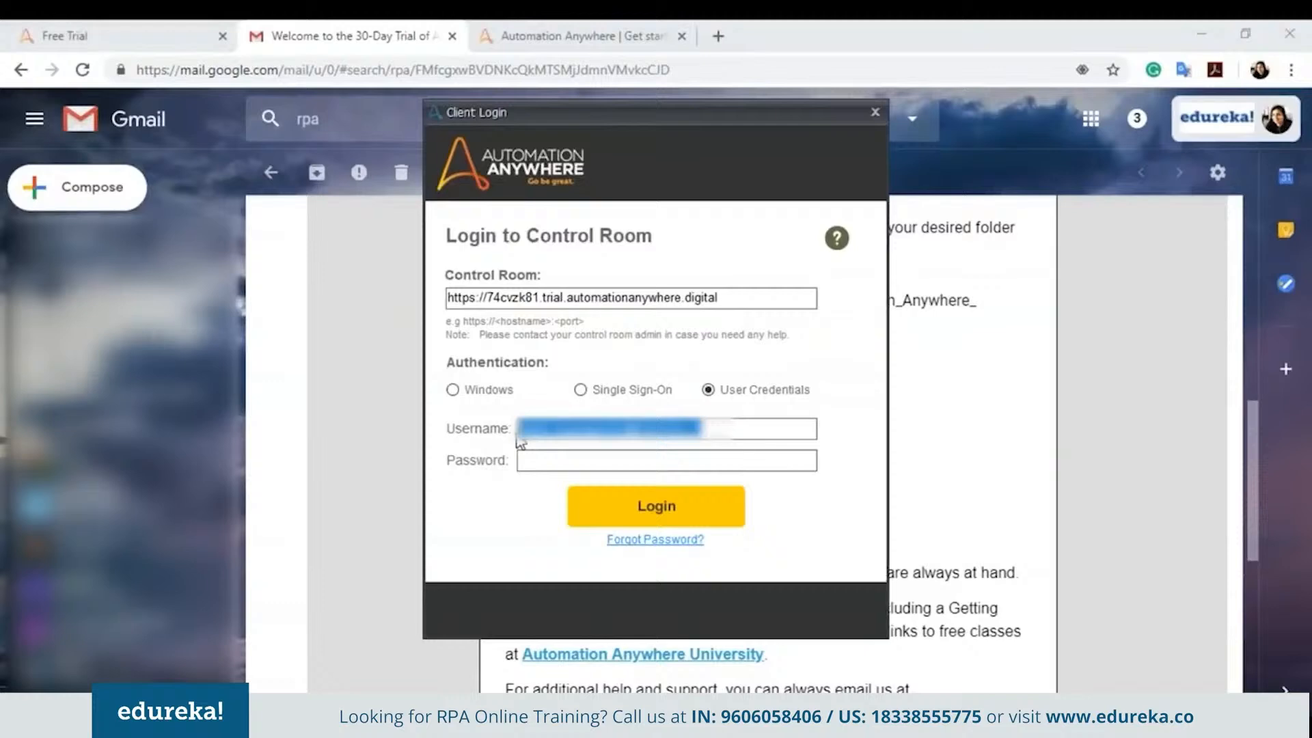
{"action": "key", "text": "ctrl+v"}
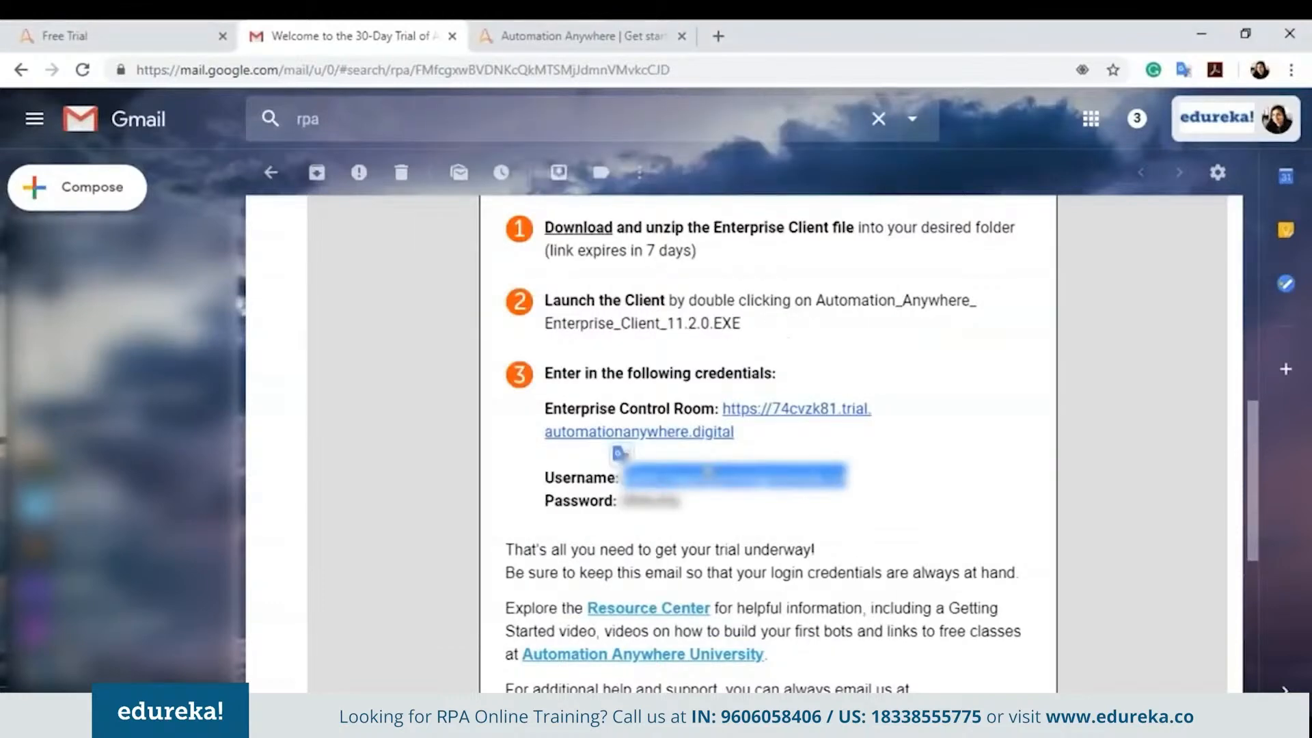
Paste the account password from the welcome e-mail, log in to the Control Room, and skip the Getting Started screen
{"action": "left_click_drag", "start_coordinate": [680, 501], "coordinate": [621, 523]}
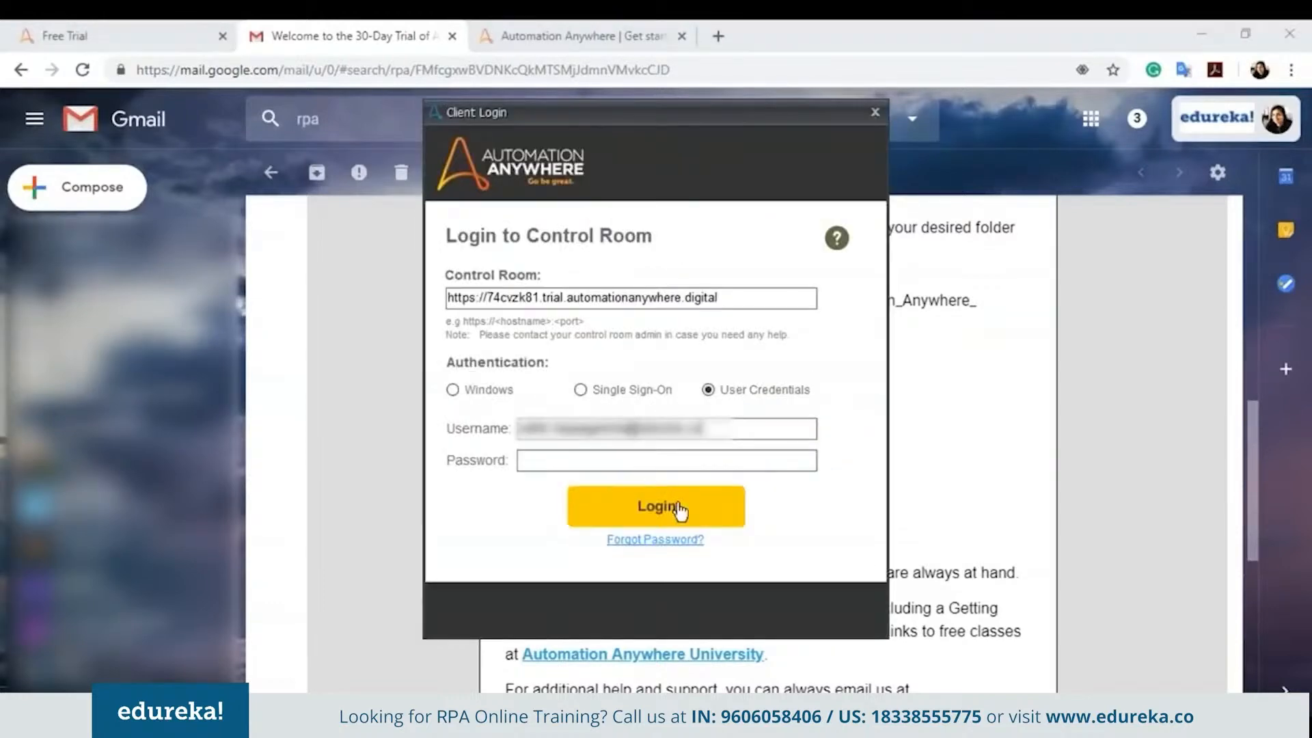
{"action": "left_click", "coordinate": [647, 468]}
{"action": "key", "text": "ctrl+v"}
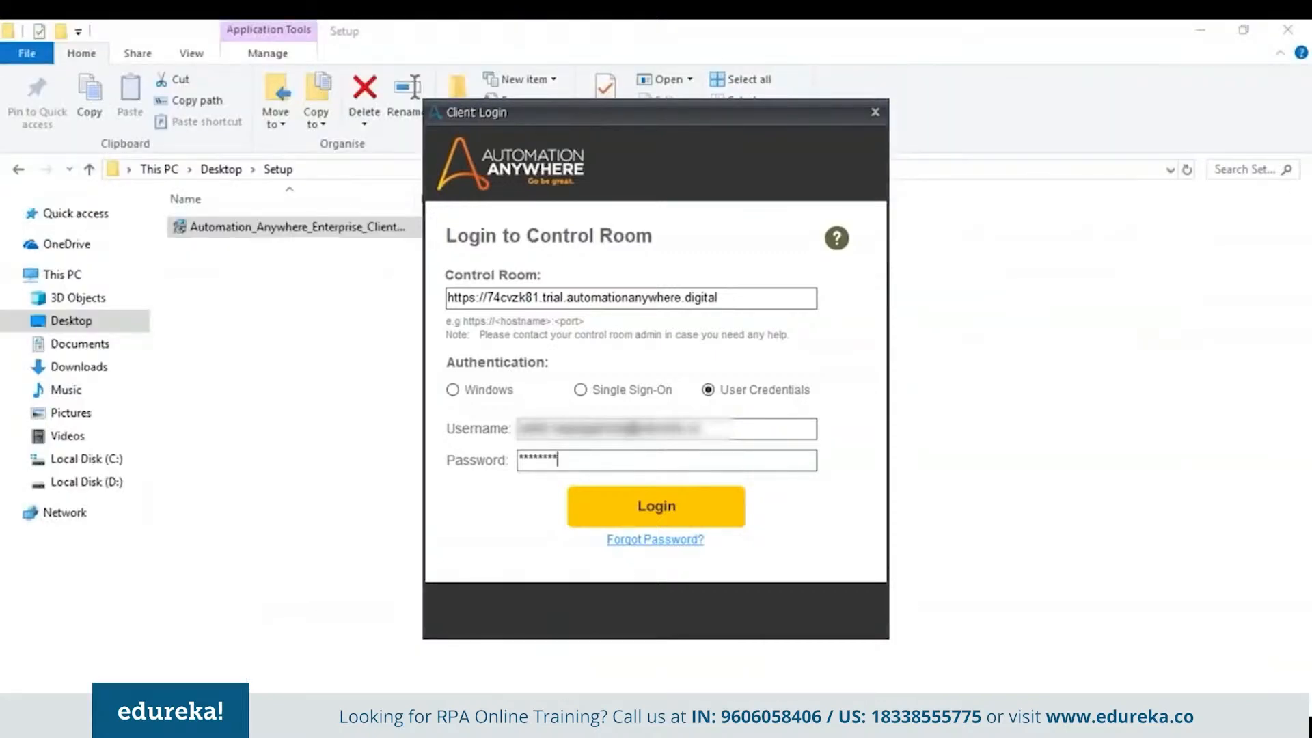
{"action": "left_click", "coordinate": [680, 513]}
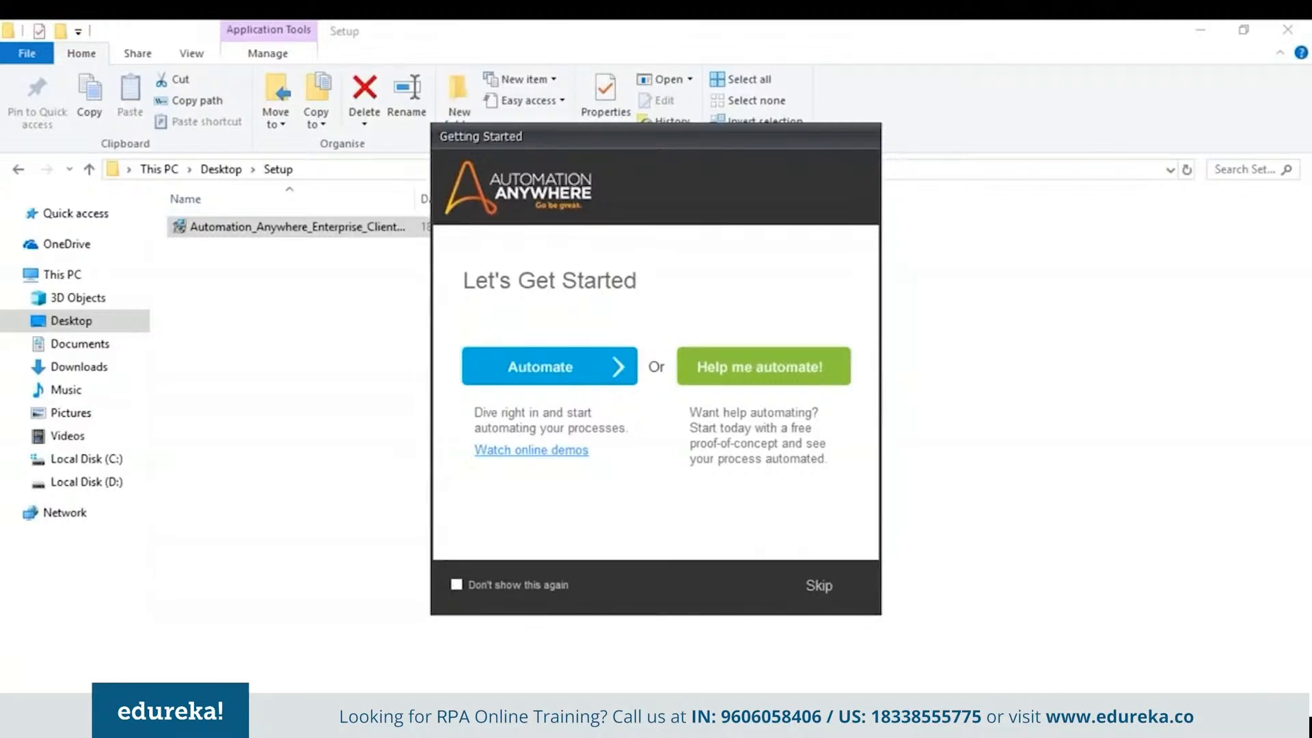
{"action": "left_click", "coordinate": [821, 588]}
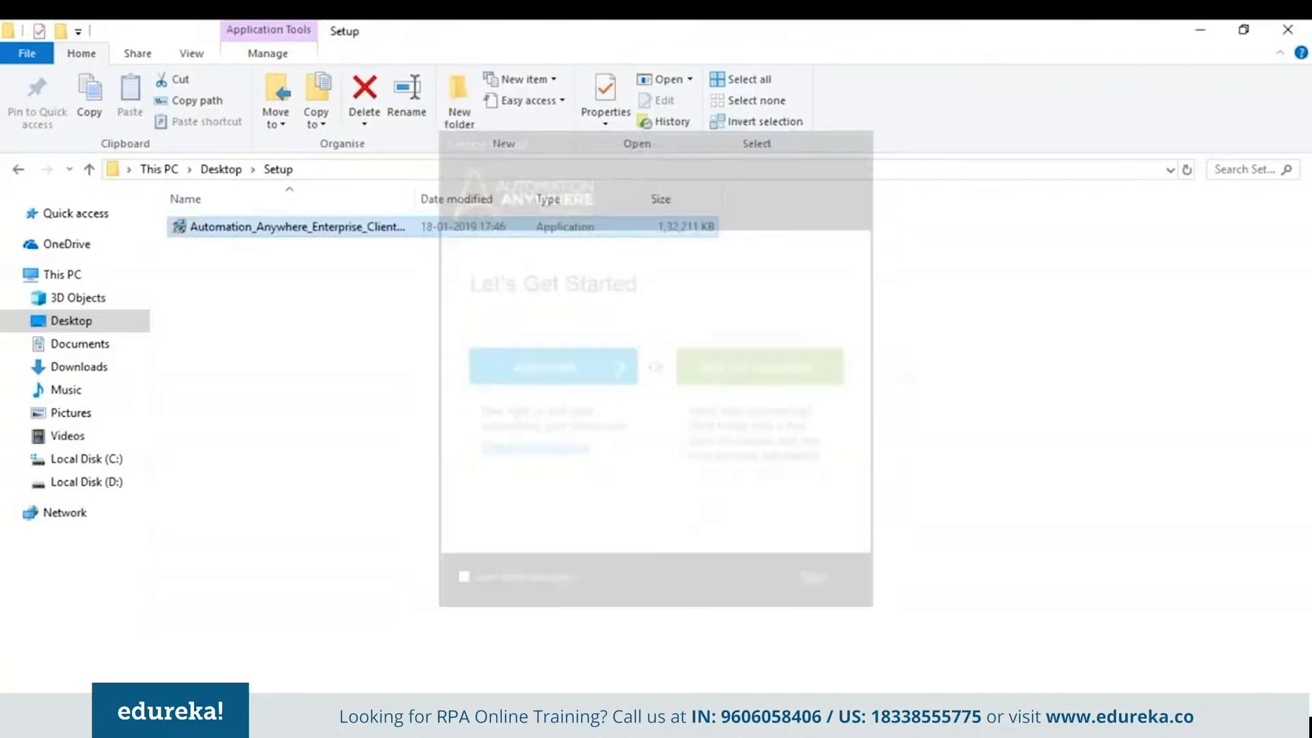
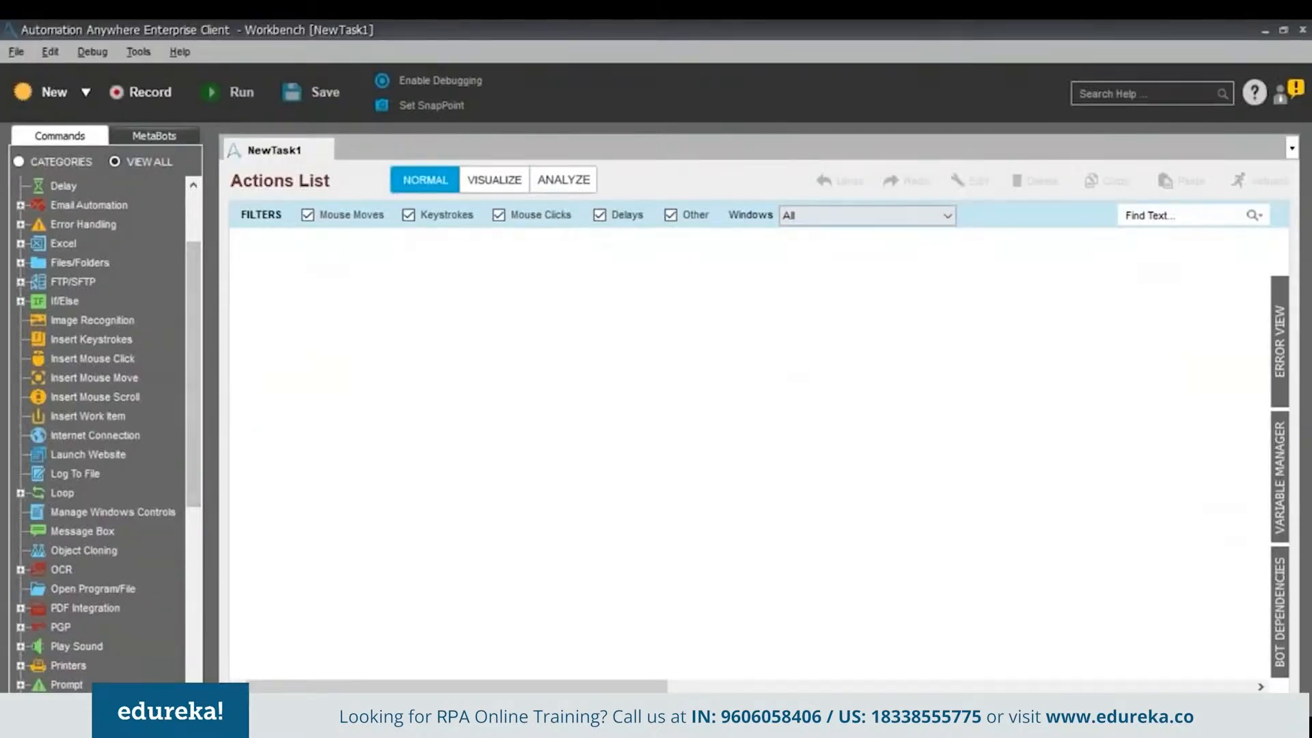
Add a local Value variable named IssueDate to the task, leaving its value empty
{"action": "left_click", "coordinate": [1283, 478]}
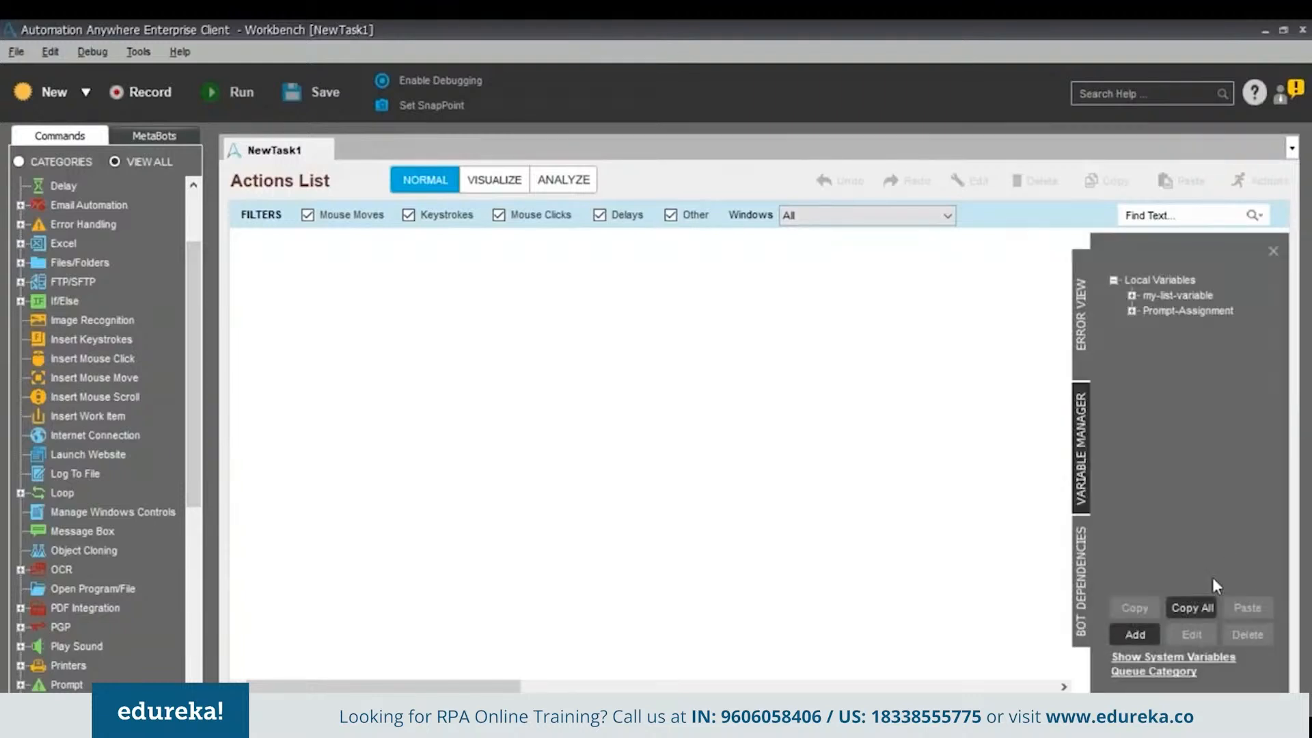
{"action": "left_click", "coordinate": [1135, 635]}
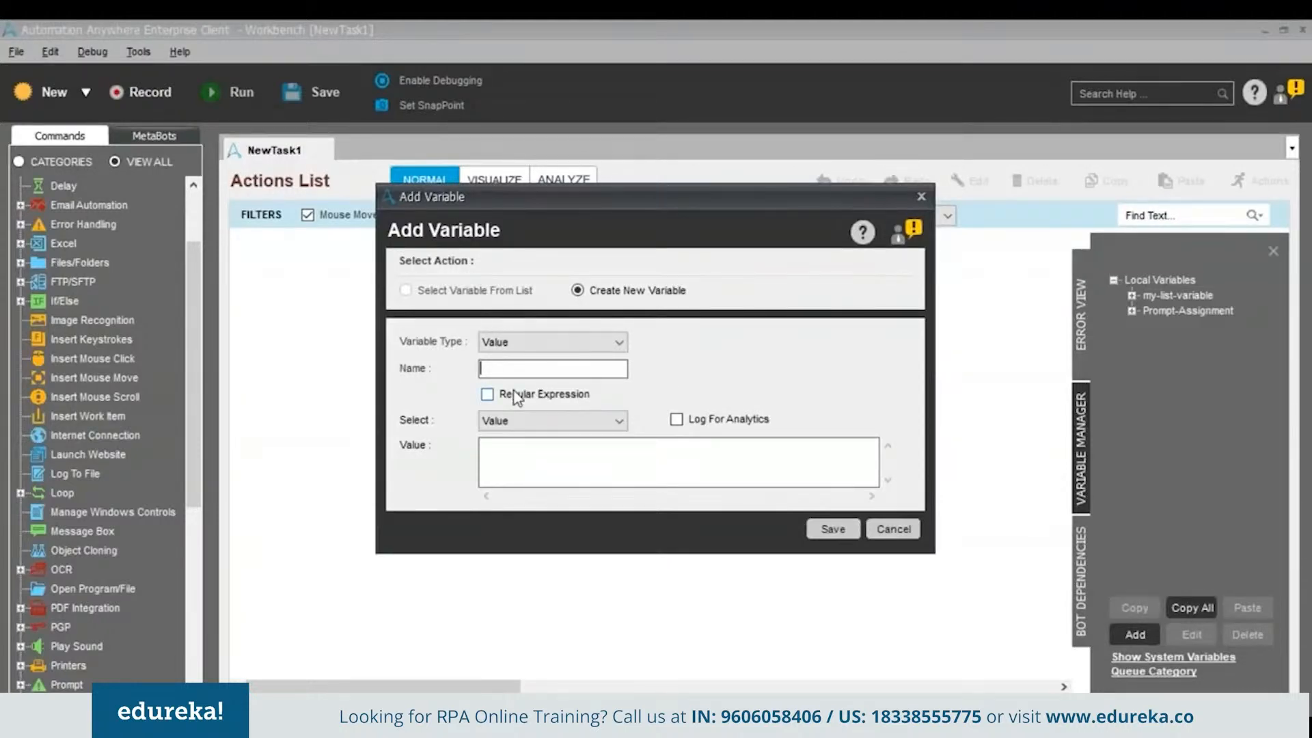
{"action": "type", "text": "IssueDate"}
{"action": "left_click", "coordinate": [833, 529]}
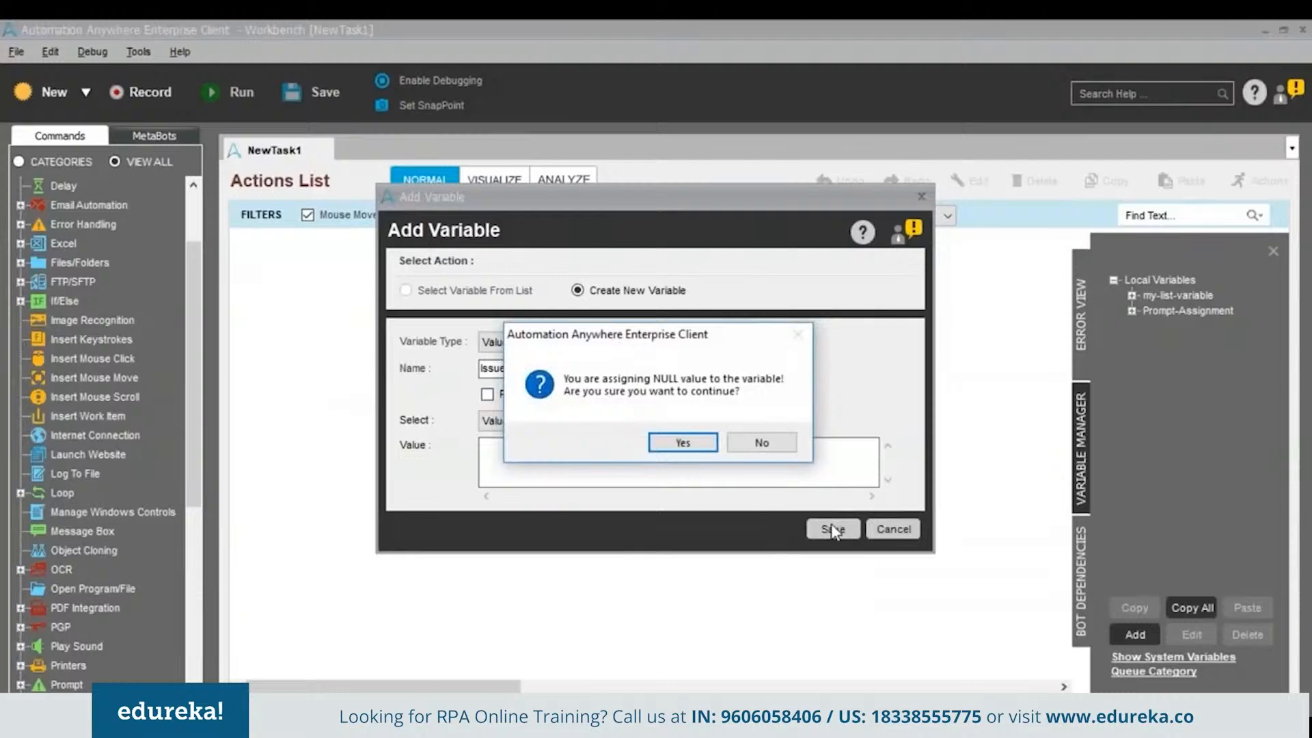
{"action": "left_click", "coordinate": [711, 442]}
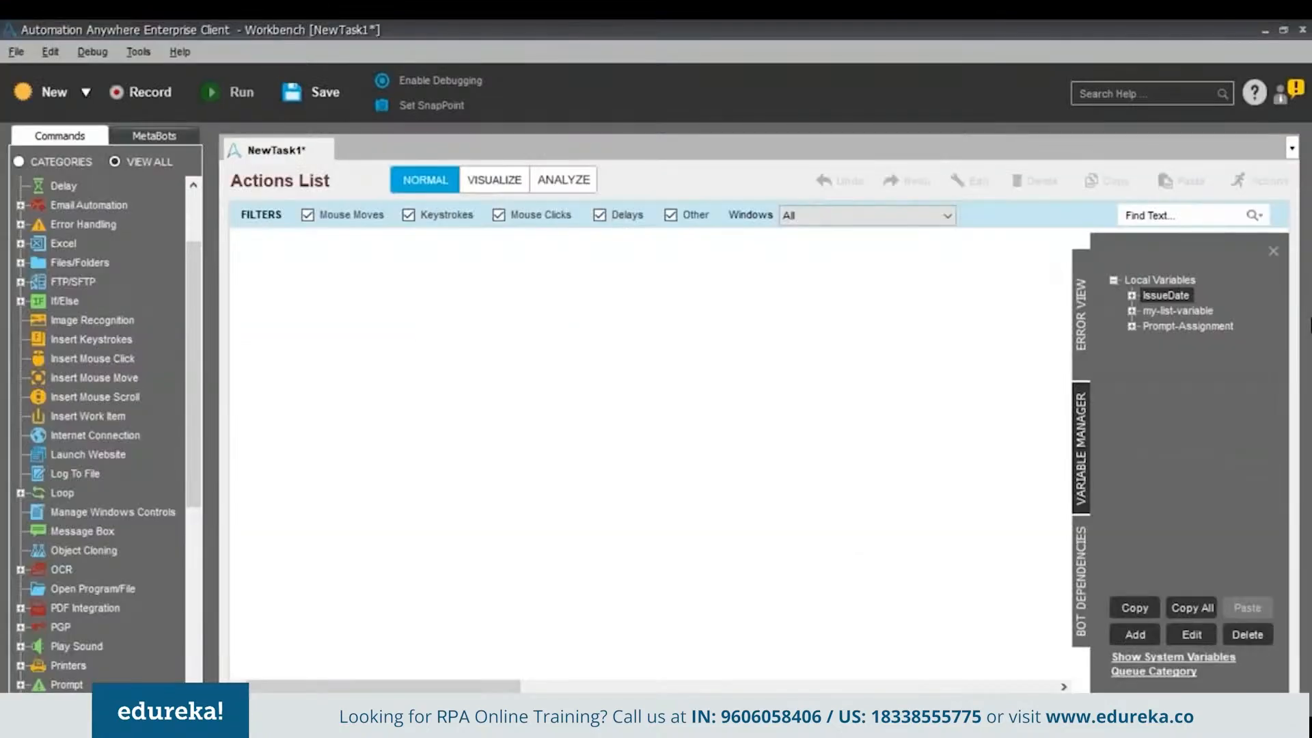
Add a local Value variable named InvoiceNumber to the task, accepting an empty value
{"action": "left_click", "coordinate": [1135, 636]}
{"action": "type", "text": "In"}
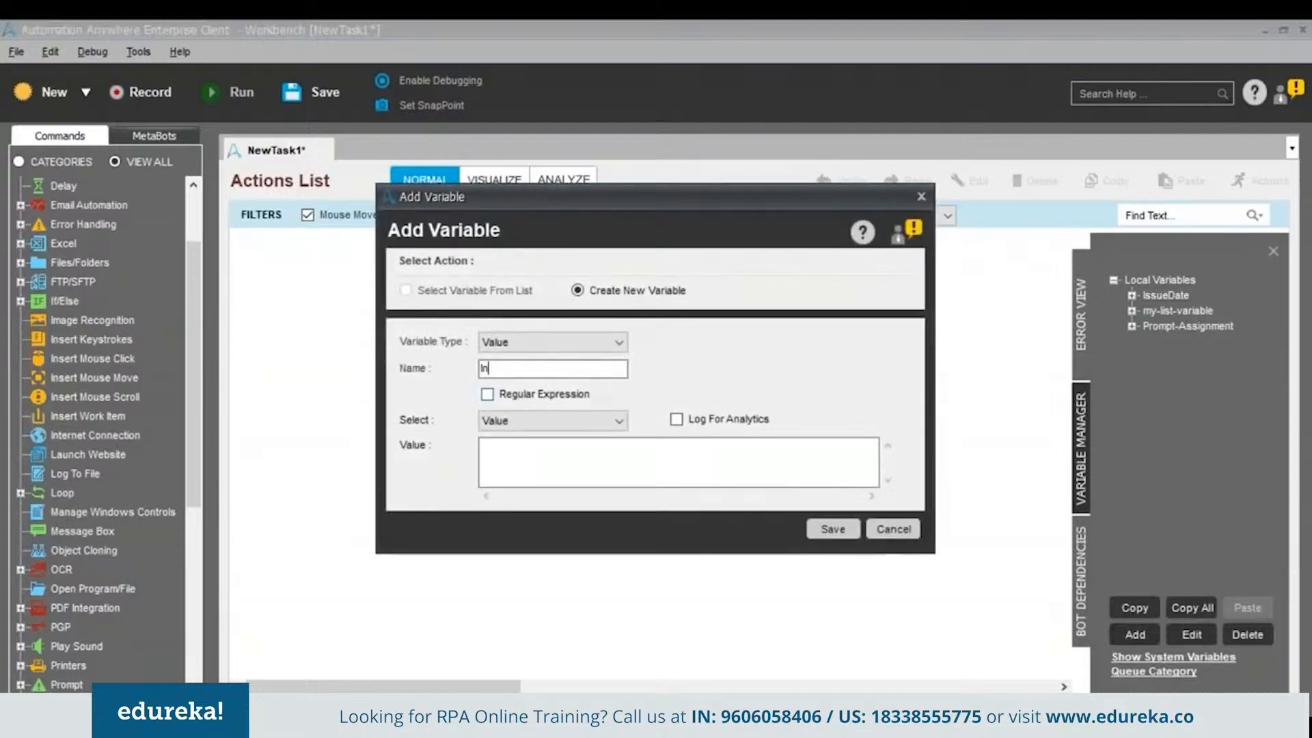
{"action": "type", "text": "voiceNumber"}
{"action": "left_click", "coordinate": [833, 529]}
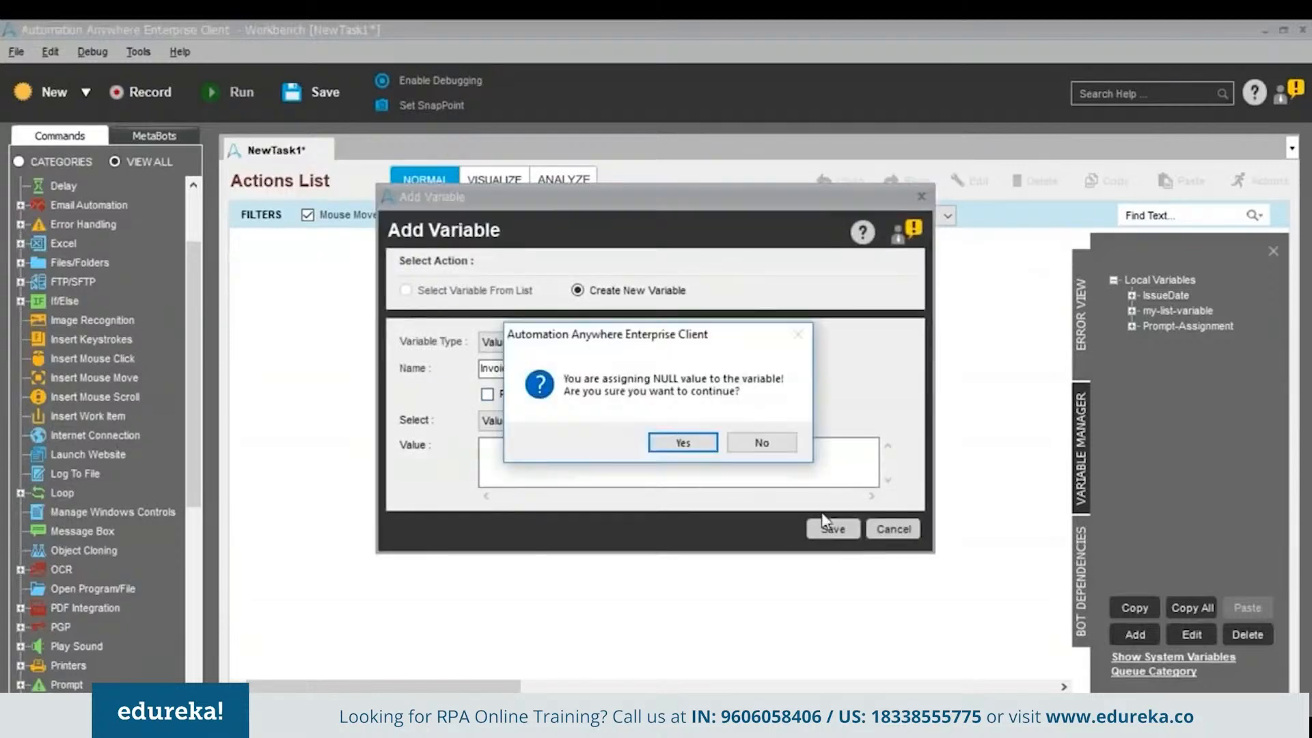
{"action": "left_click", "coordinate": [692, 442]}
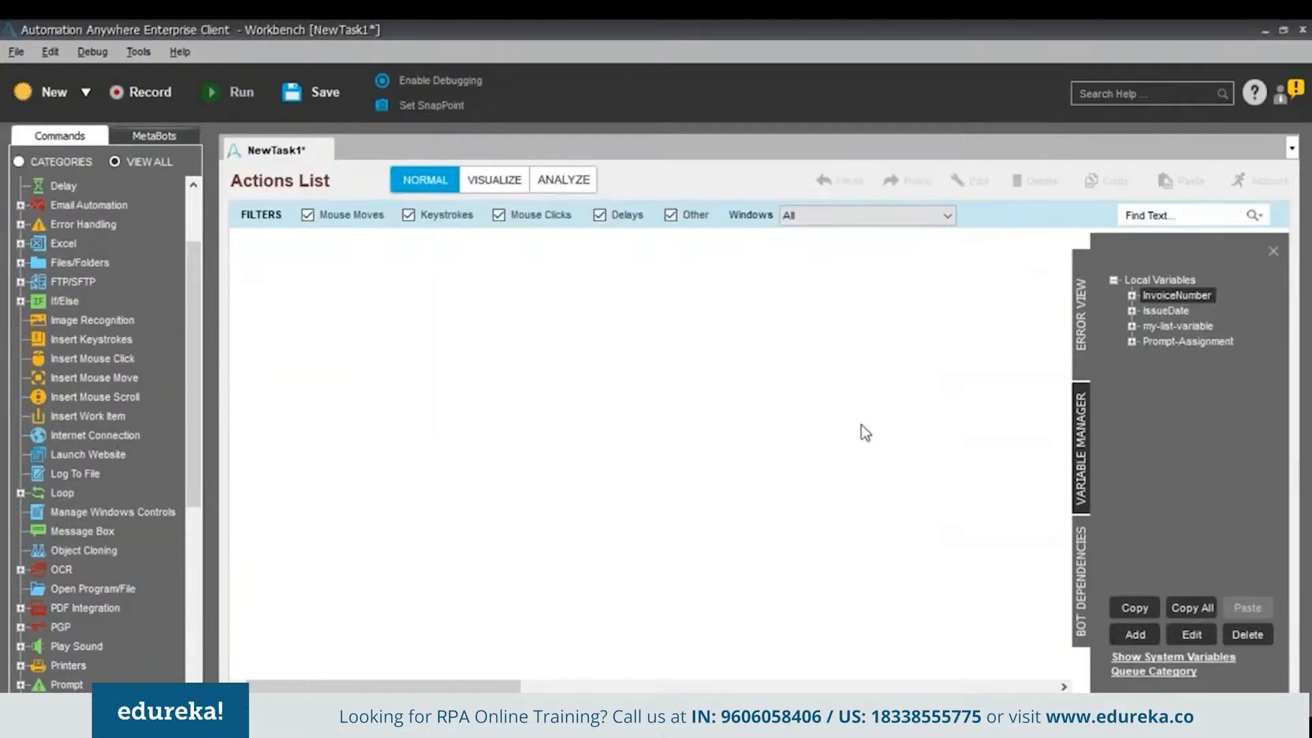
Add two more local Value variables, CustomerID and DueDate, both with empty values
{"action": "left_click", "coordinate": [1124, 634]}
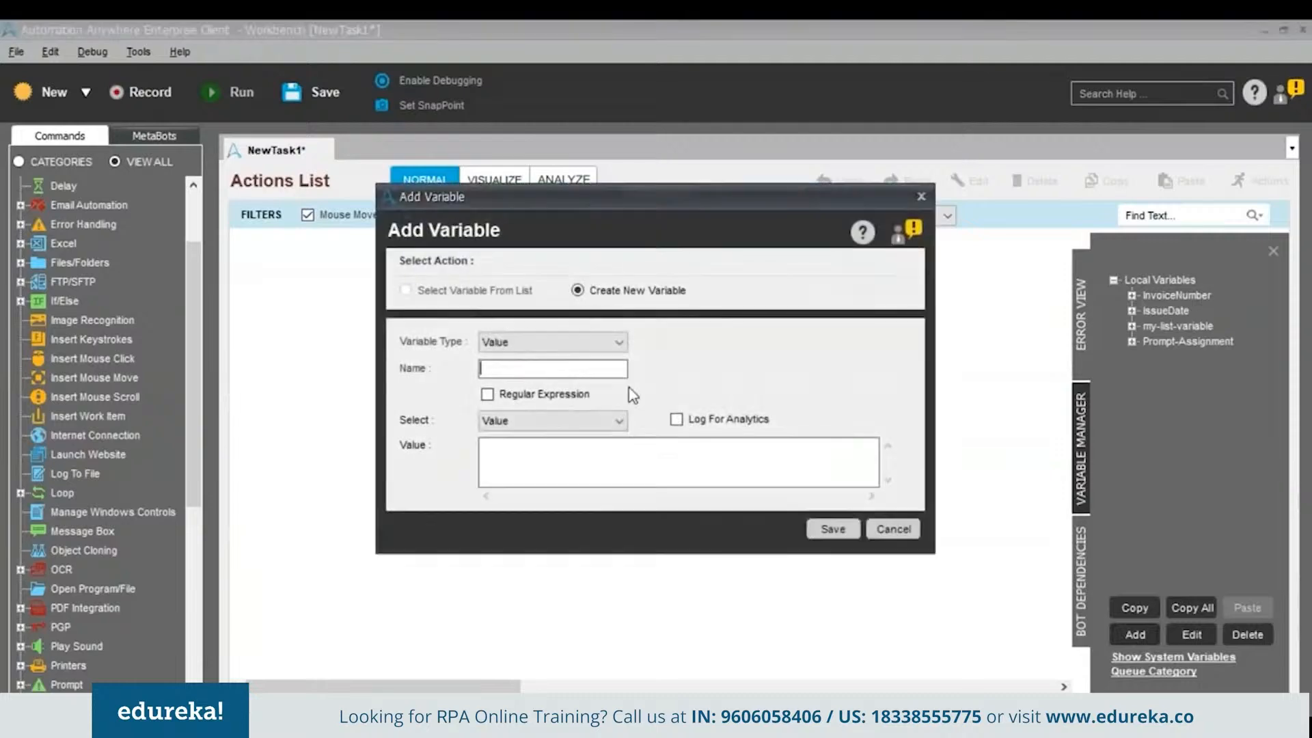
{"action": "type", "text": "CustomerID"}
{"action": "left_click", "coordinate": [811, 529]}
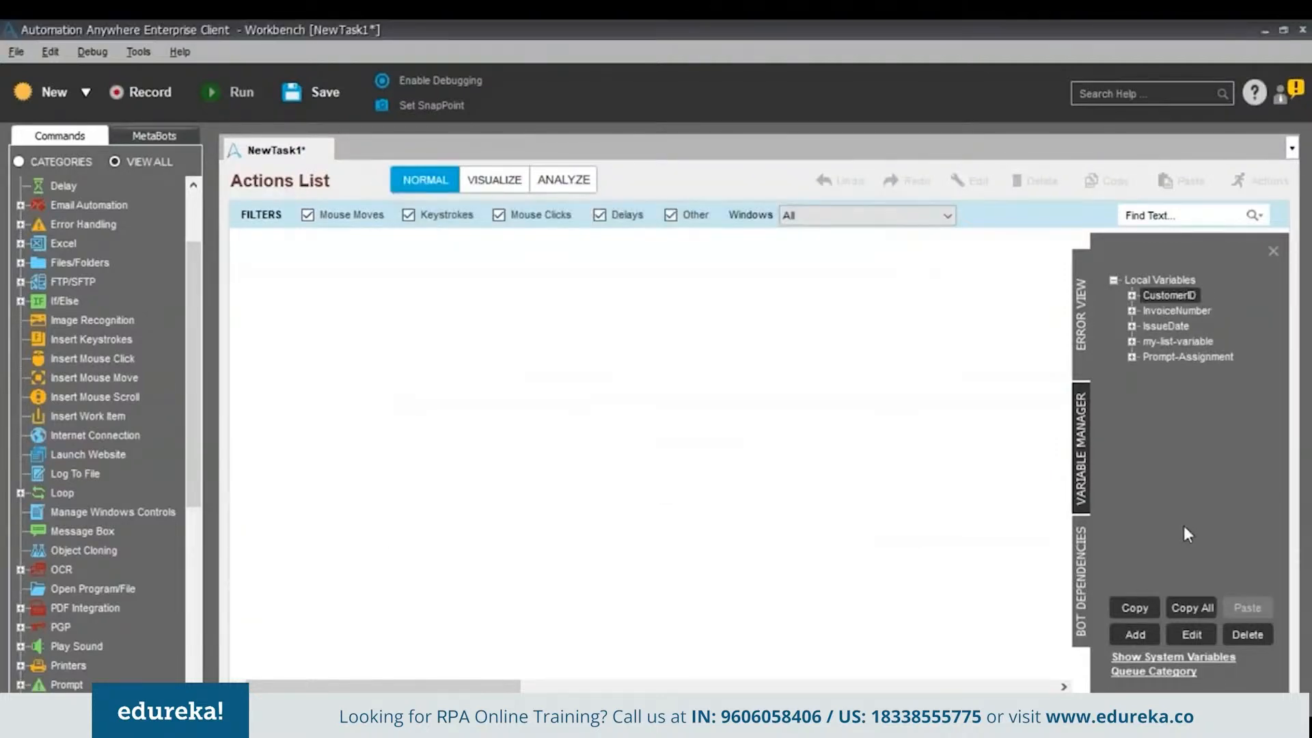
{"action": "left_click", "coordinate": [1135, 632]}
{"action": "type", "text": "DueDate"}
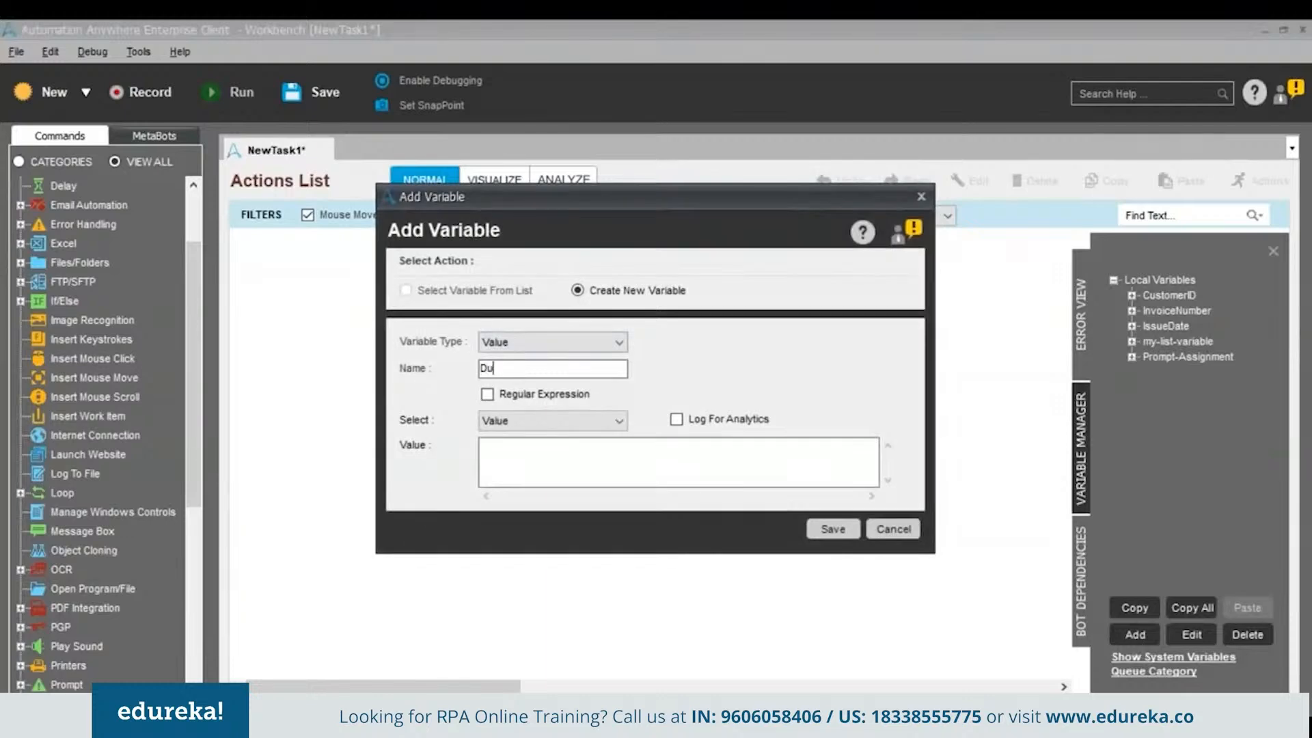
{"action": "left_click", "coordinate": [832, 529]}
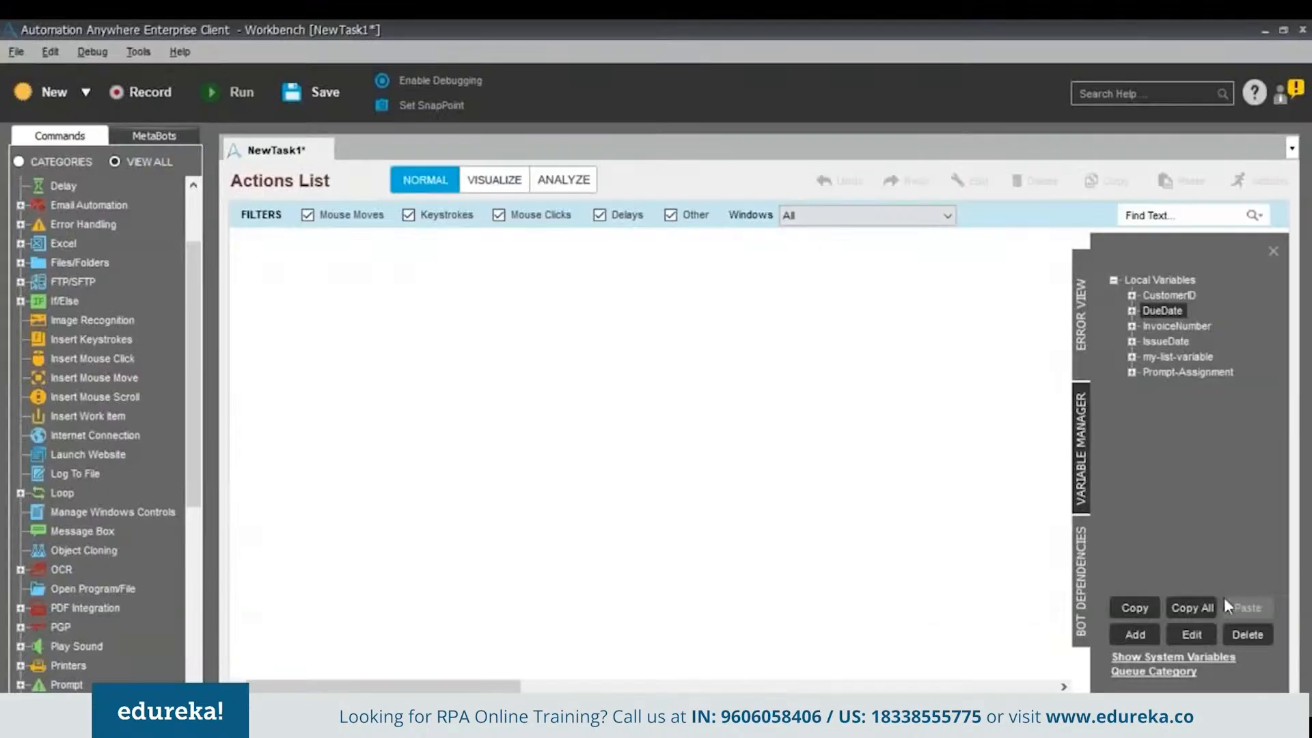
Add local Value variables named Description and UnitPrice, leaving both values empty
{"action": "left_click", "coordinate": [1134, 634]}
{"action": "type", "text": "Description"}
{"action": "left_click", "coordinate": [826, 531]}
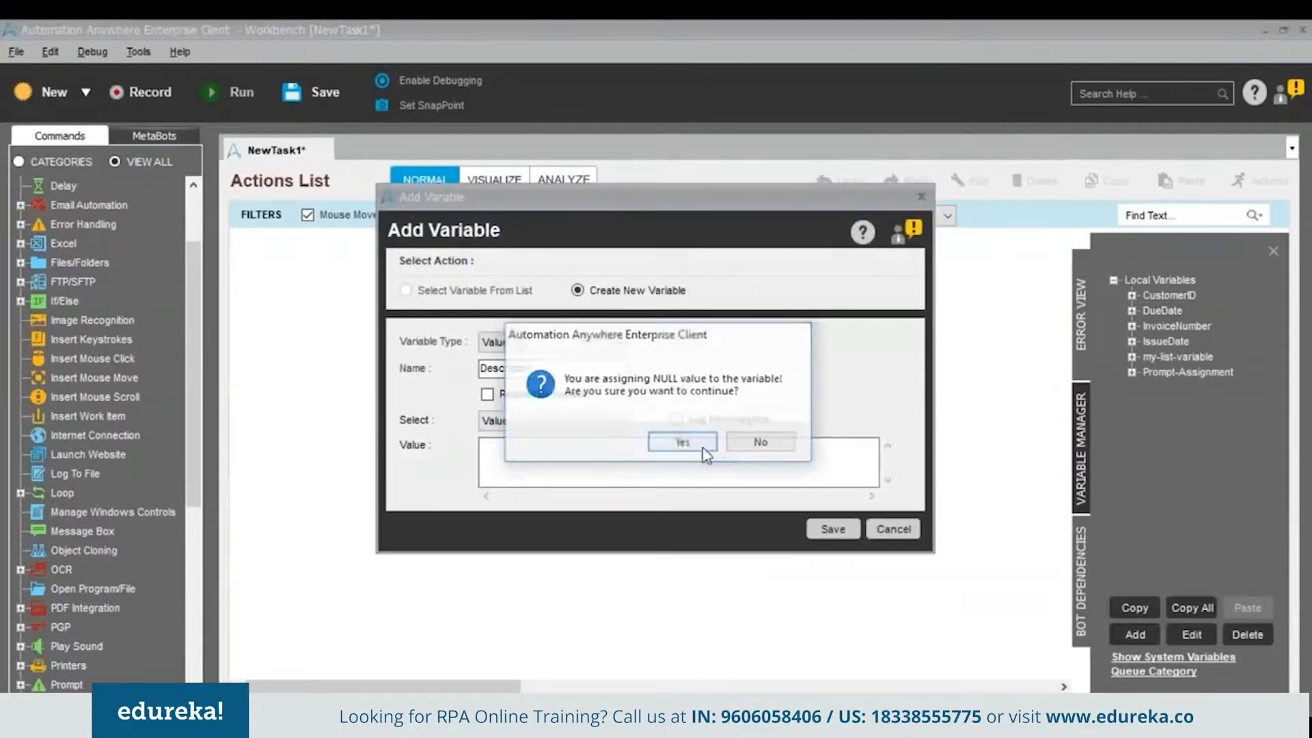
{"action": "left_click", "coordinate": [700, 446]}
{"action": "left_click", "coordinate": [1135, 635]}
{"action": "type", "text": "Unit Price"}
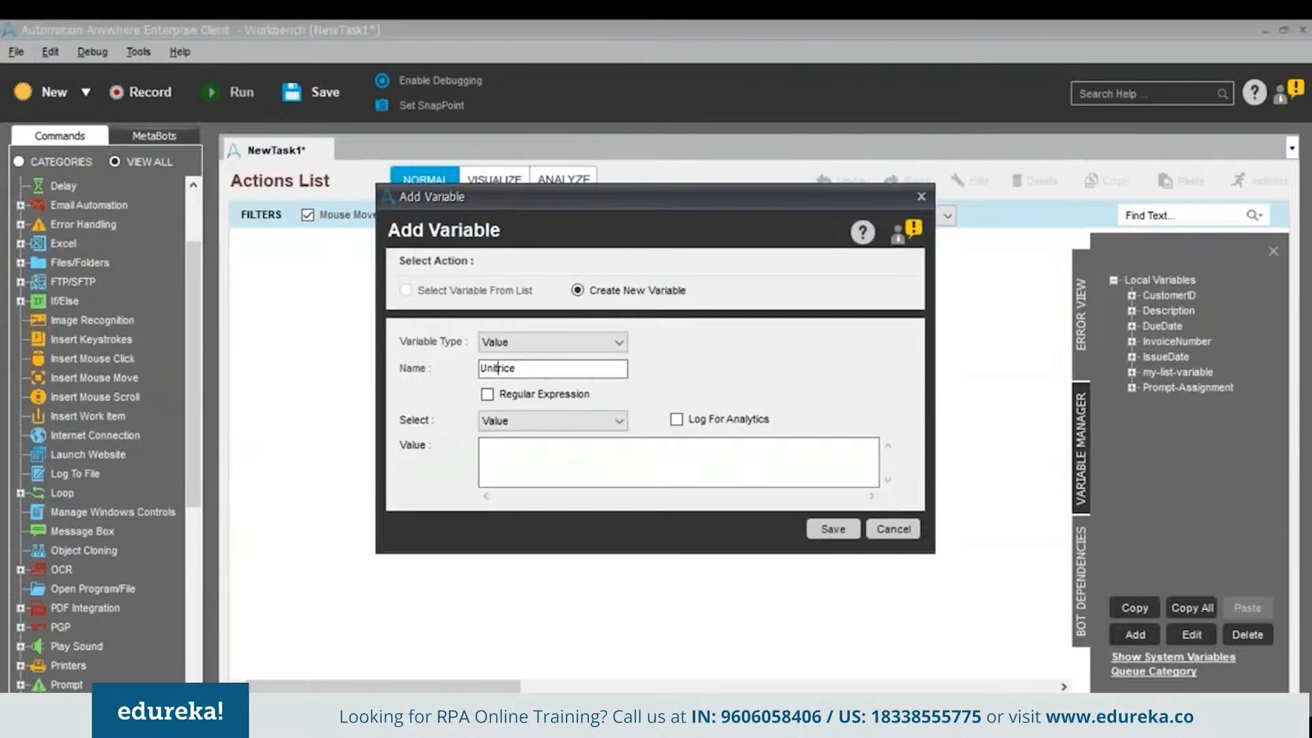
{"action": "left_click", "coordinate": [830, 529]}
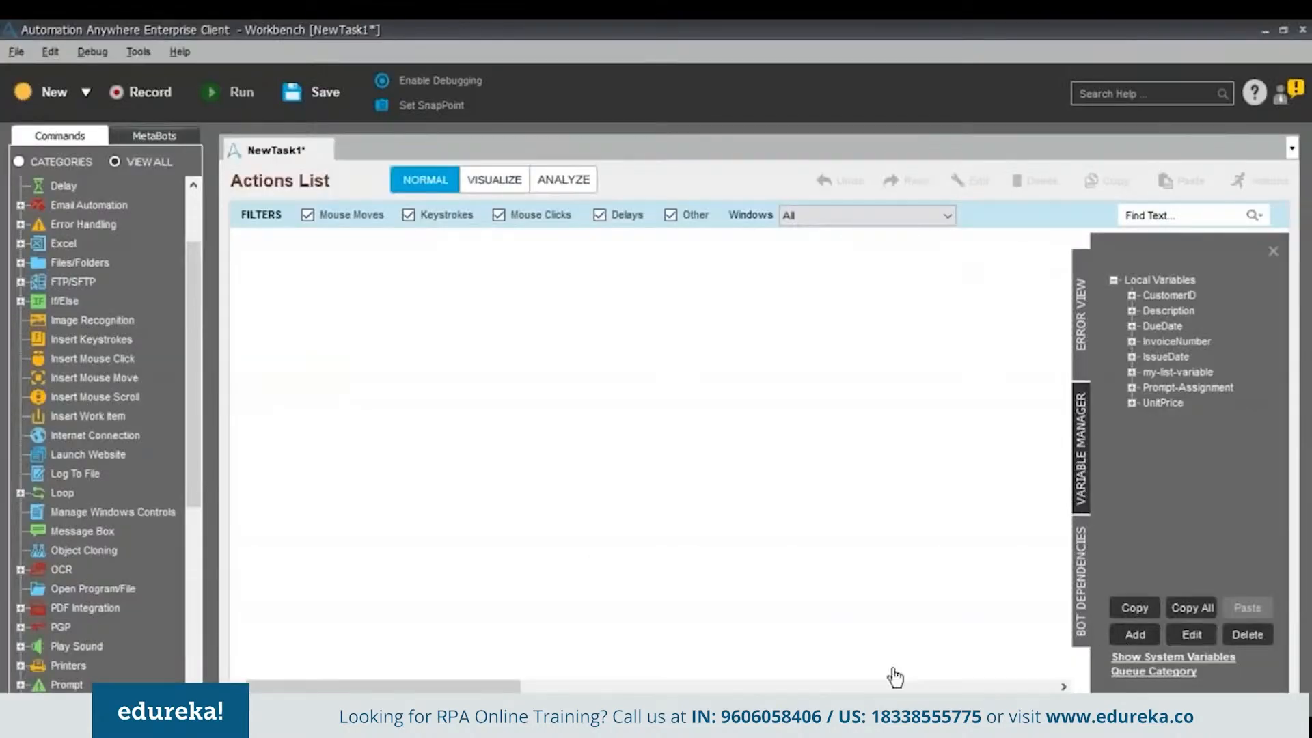
Add local Value variables named Quantity and Amount, leaving both values empty
{"action": "left_click", "coordinate": [1135, 634]}
{"action": "type", "text": "Quantity"}
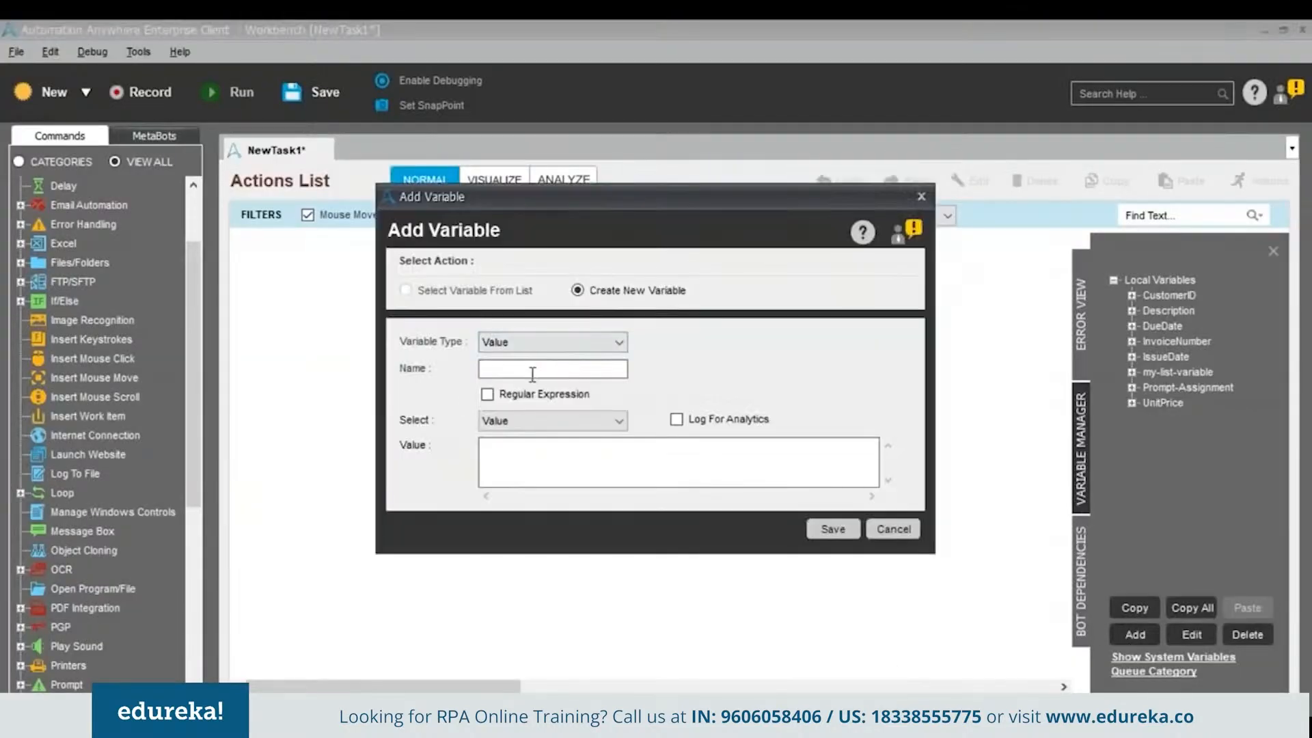
{"action": "left_click", "coordinate": [830, 529]}
{"action": "left_click", "coordinate": [684, 443]}
{"action": "left_click", "coordinate": [1134, 634]}
{"action": "type", "text": "Amount"}
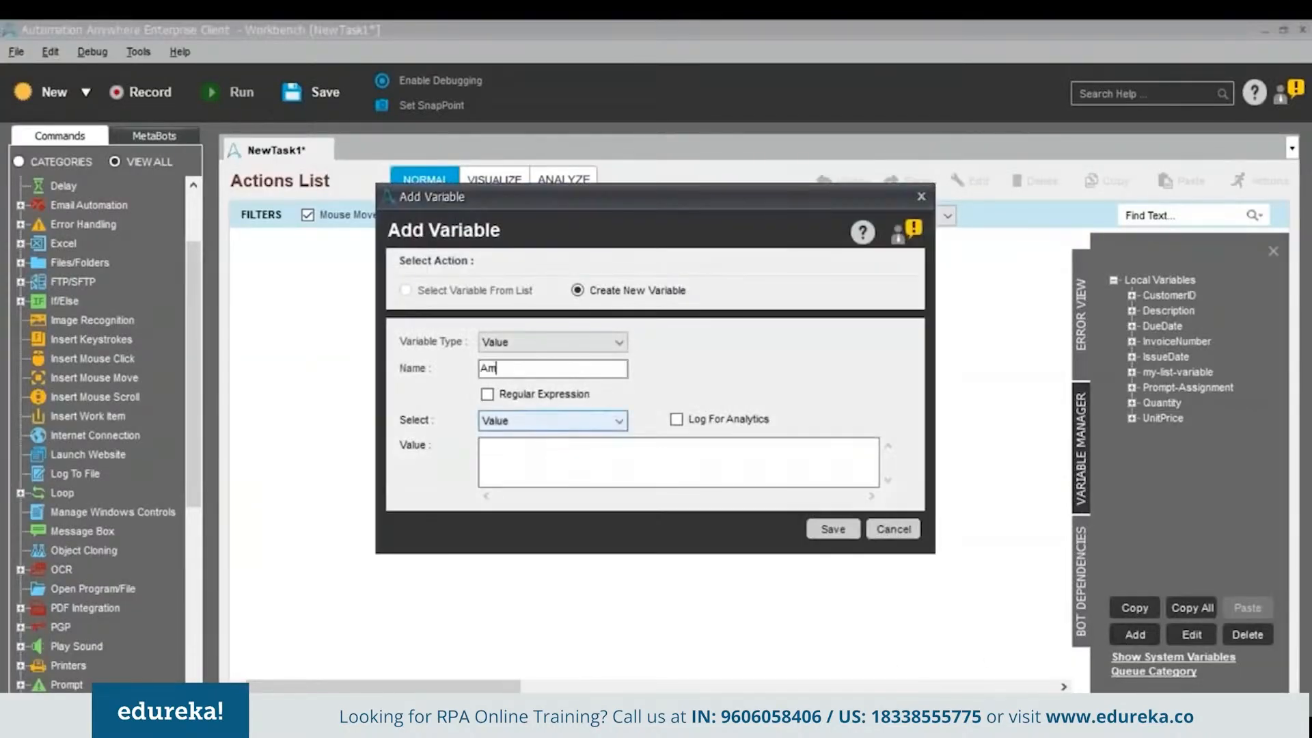
{"action": "left_click", "coordinate": [830, 529]}
{"action": "left_click", "coordinate": [684, 443]}
Add local Value variables named TaxRate and Total, leaving both values empty
{"action": "left_click", "coordinate": [1121, 635]}
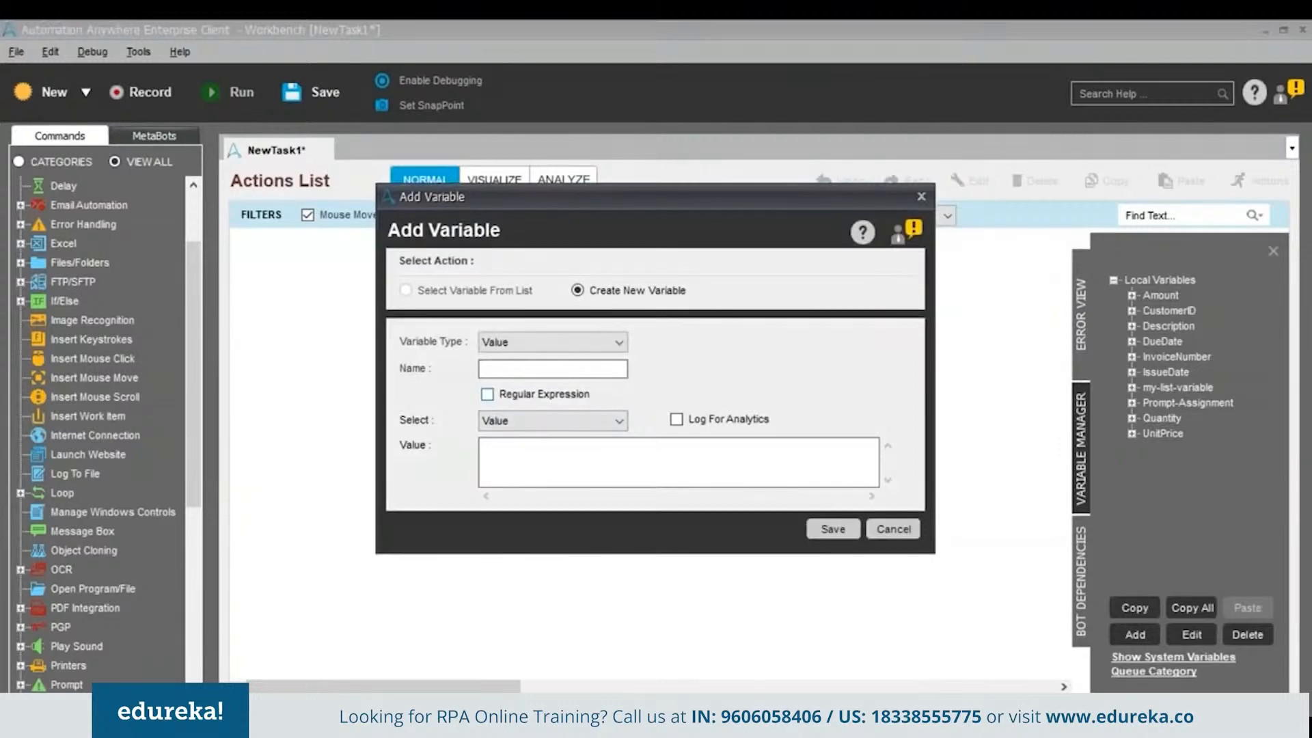
{"action": "type", "text": "TaxRate"}
{"action": "left_click", "coordinate": [831, 529]}
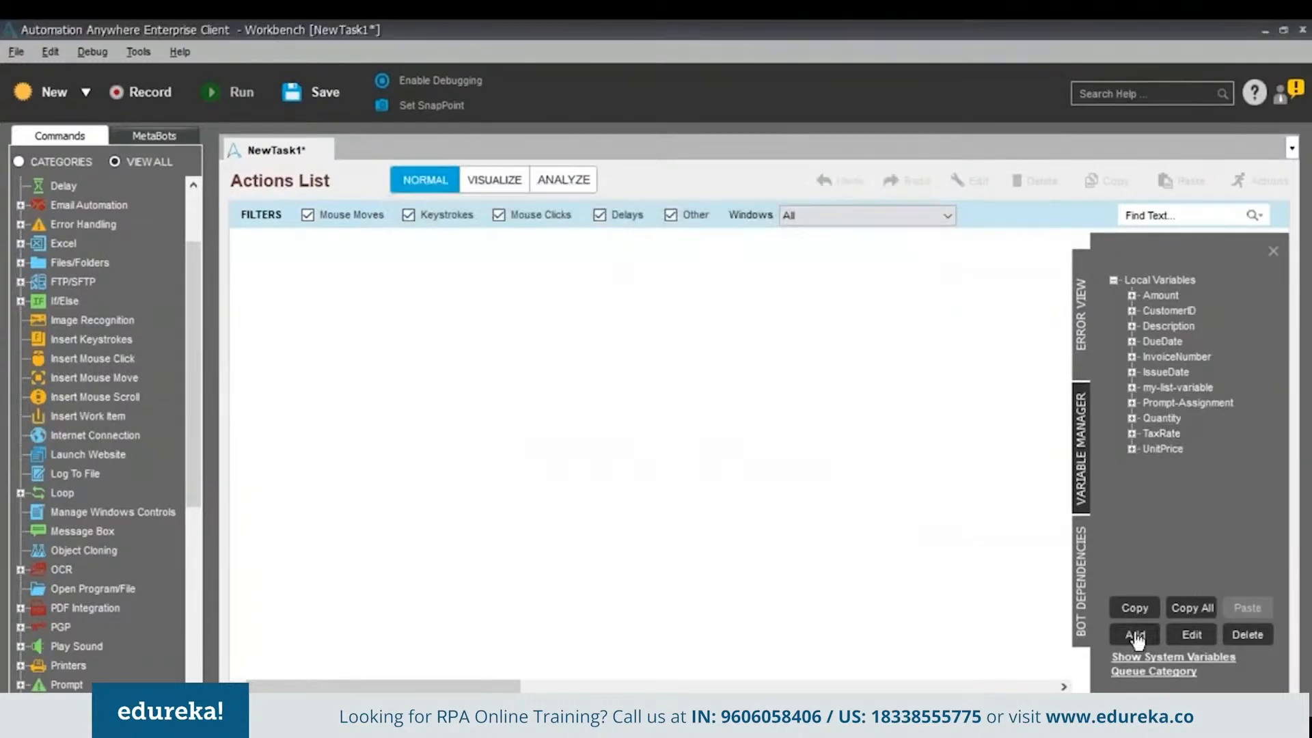
{"action": "left_click", "coordinate": [1132, 633]}
{"action": "type", "text": "Total"}
{"action": "left_click", "coordinate": [833, 529]}
{"action": "left_click", "coordinate": [683, 443]}
Add an Excel Open Spreadsheet action for data.csv on the Desktop, using the Default session
{"action": "scroll", "coordinate": [83, 426], "scroll_direction": "up", "scroll_amount": 3}
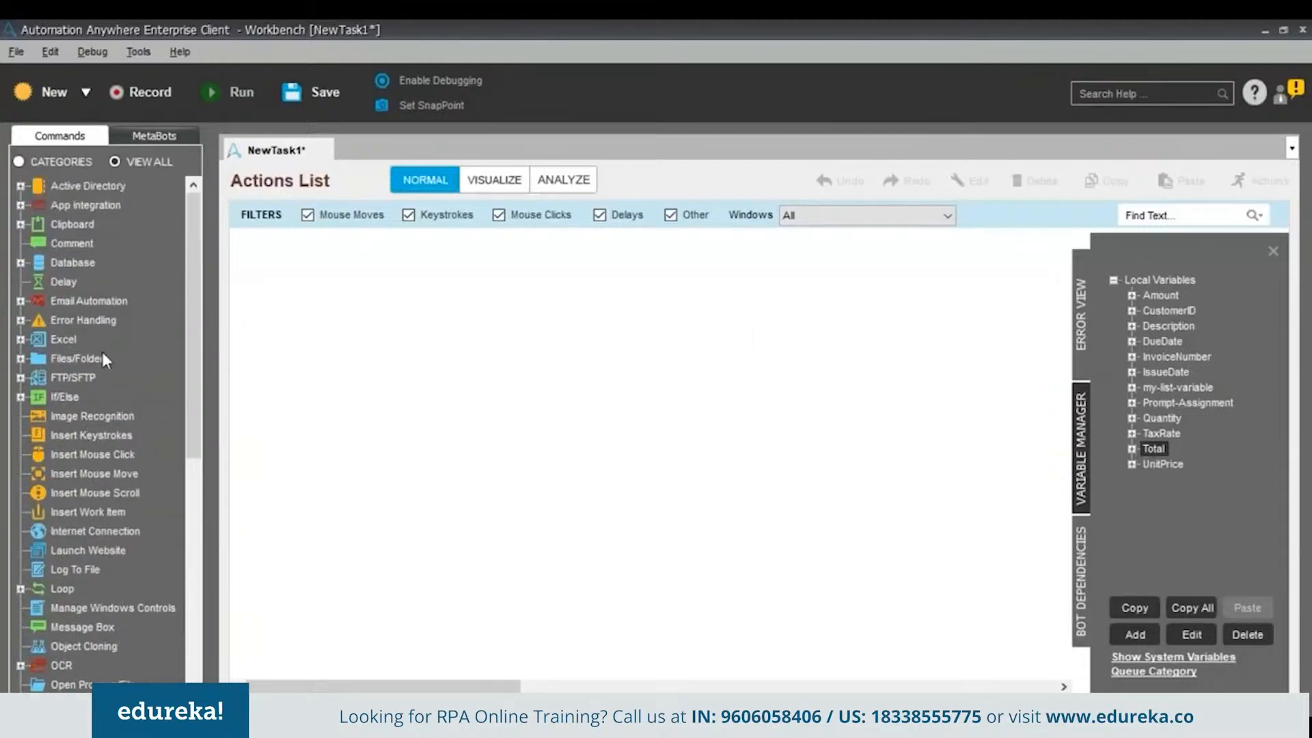
{"action": "left_click", "coordinate": [54, 340]}
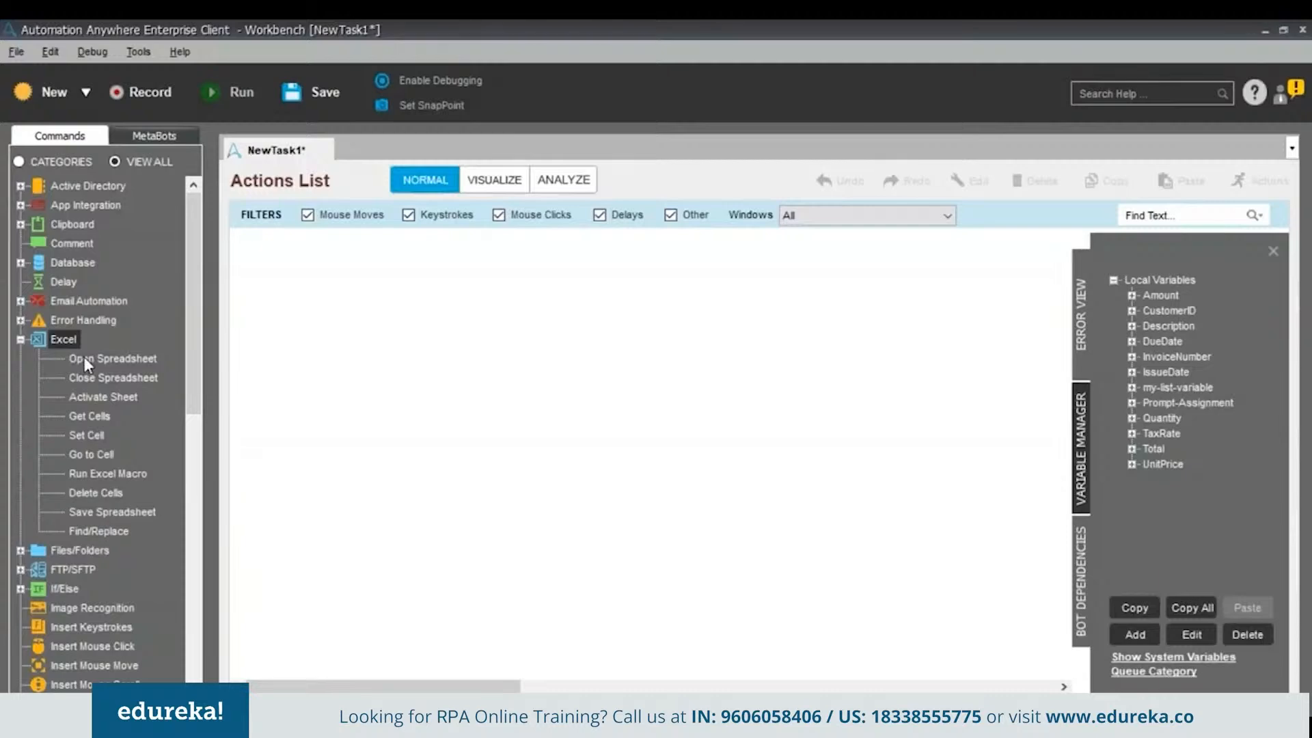
{"action": "double_click", "coordinate": [84, 358]}
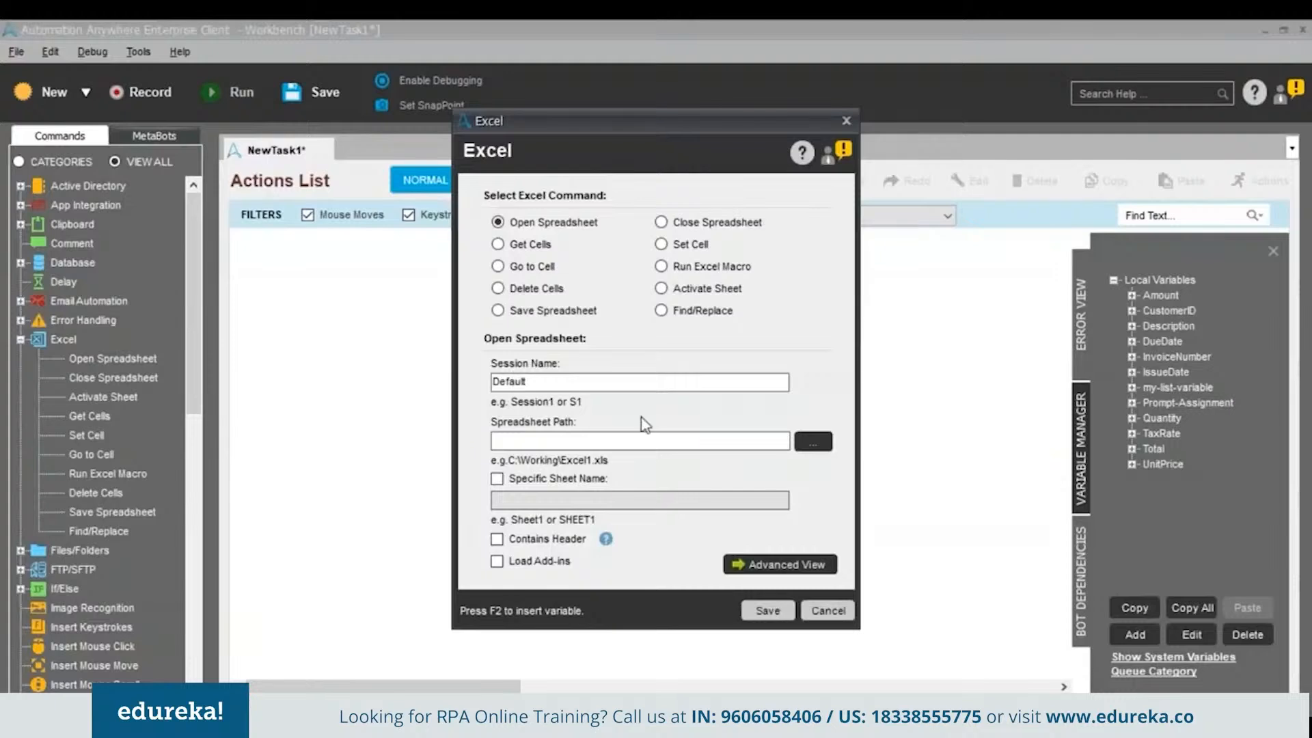
{"action": "left_click", "coordinate": [812, 441]}
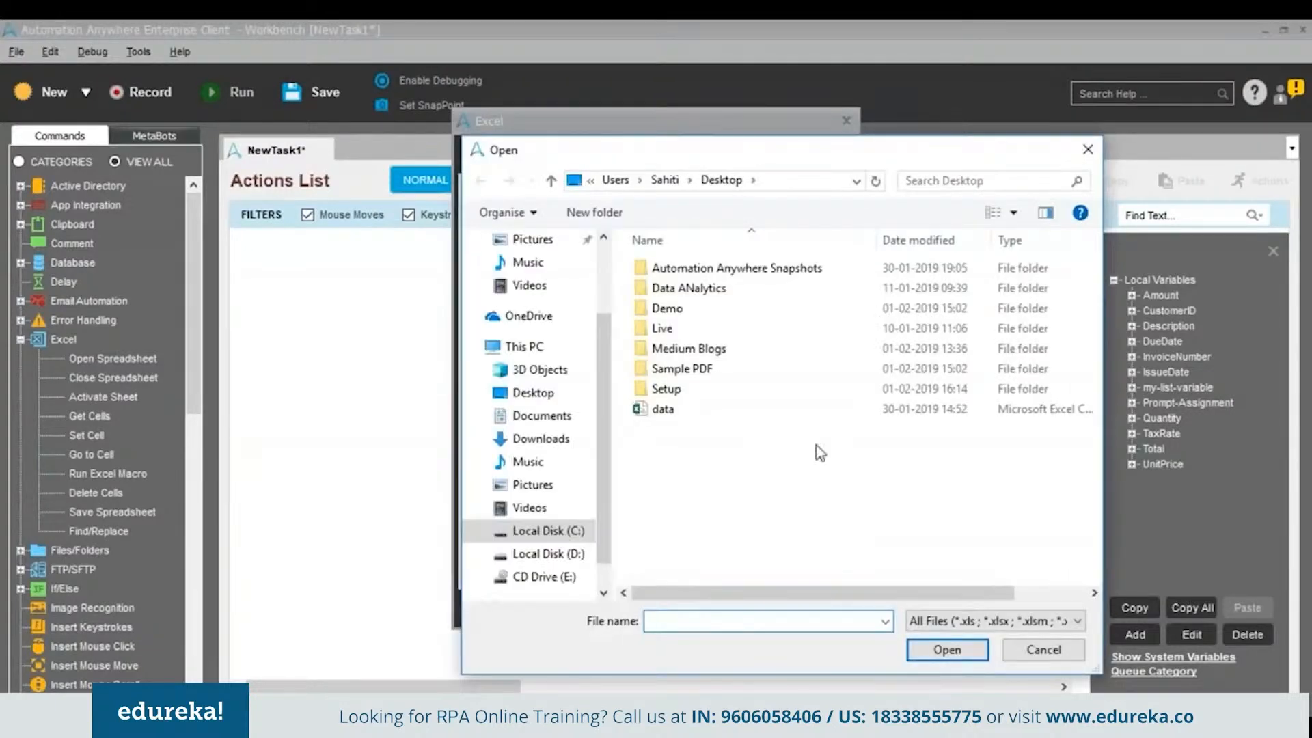
{"action": "left_click", "coordinate": [750, 408]}
{"action": "left_click", "coordinate": [982, 652]}
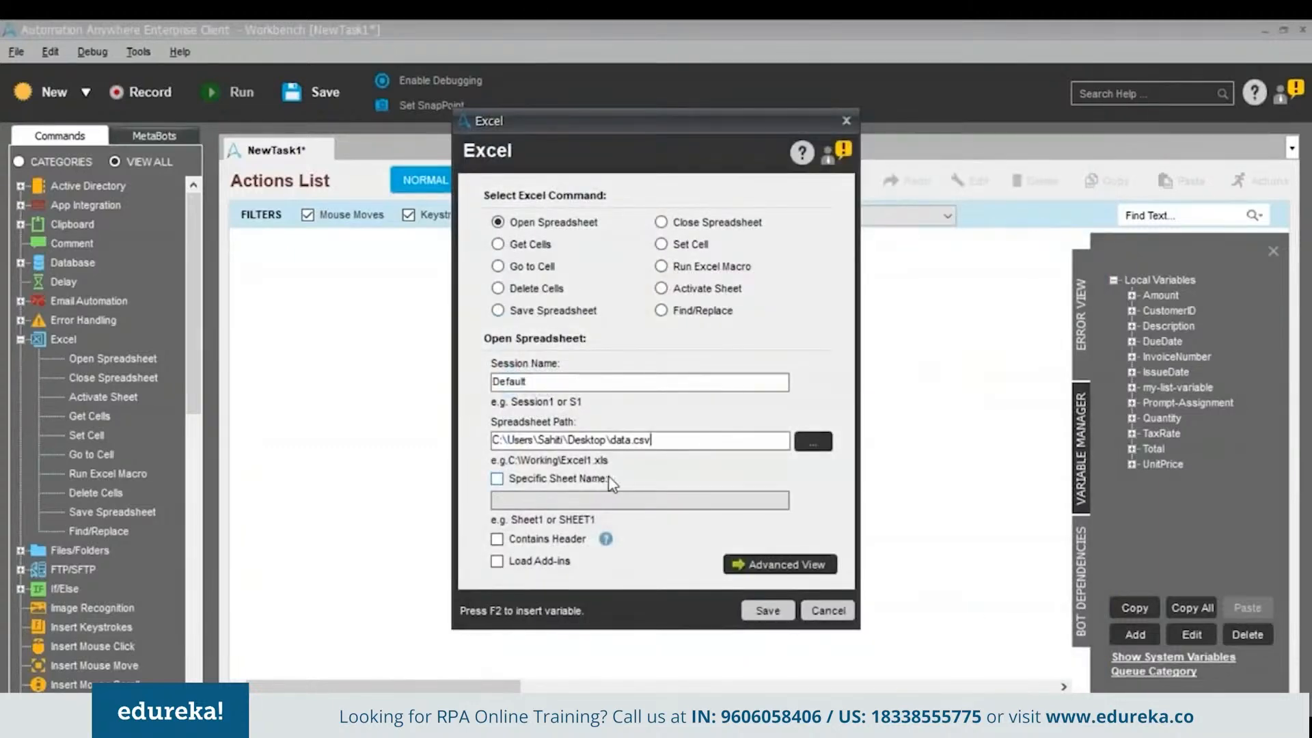
{"action": "left_click", "coordinate": [762, 609]}
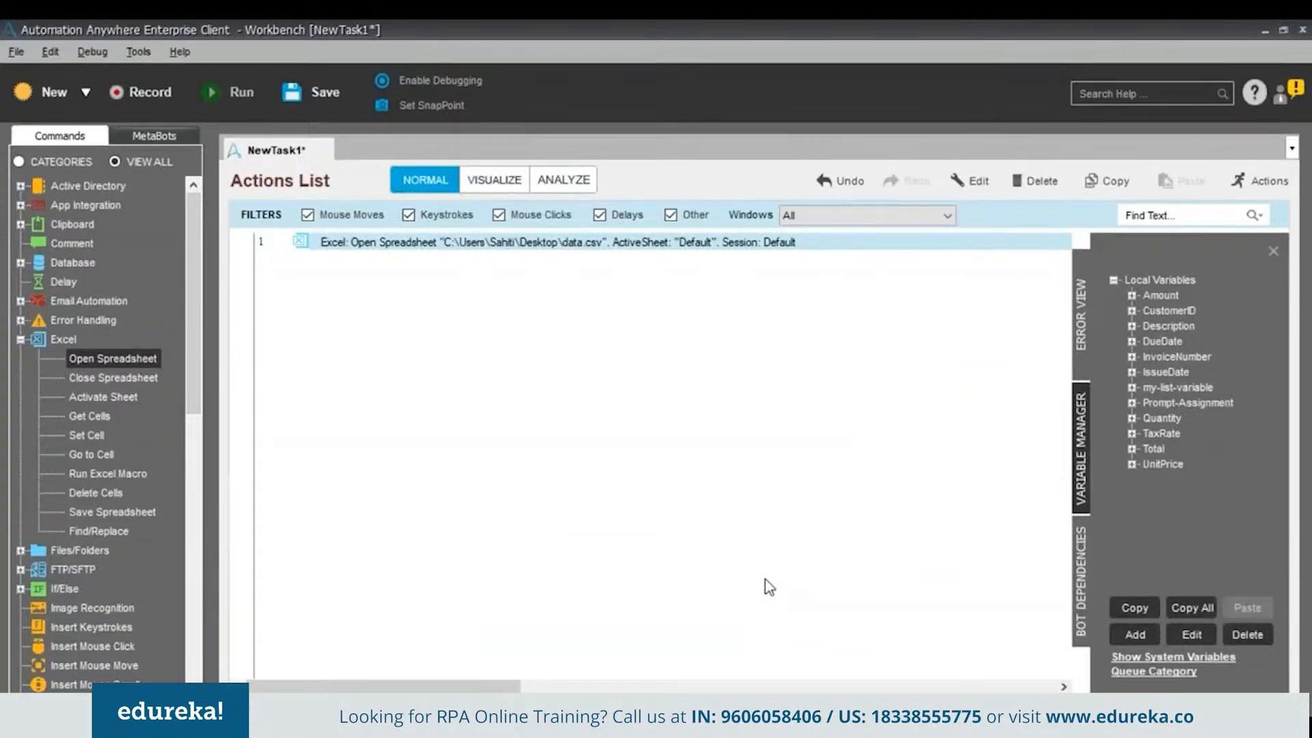
Check the first empty row in the data workbook and add an Excel Go to Cell action for specific cell A2
{"action": "key", "text": "alt"}
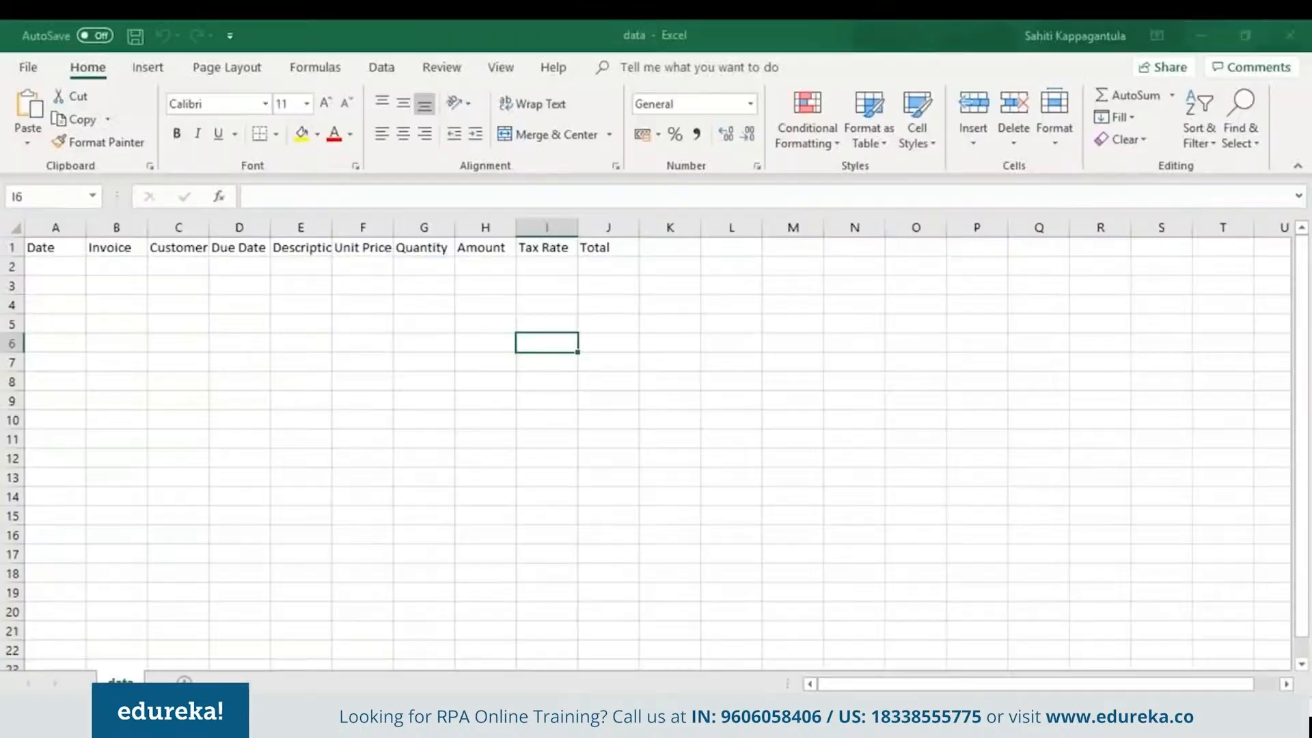
{"action": "left_click", "coordinate": [63, 270]}
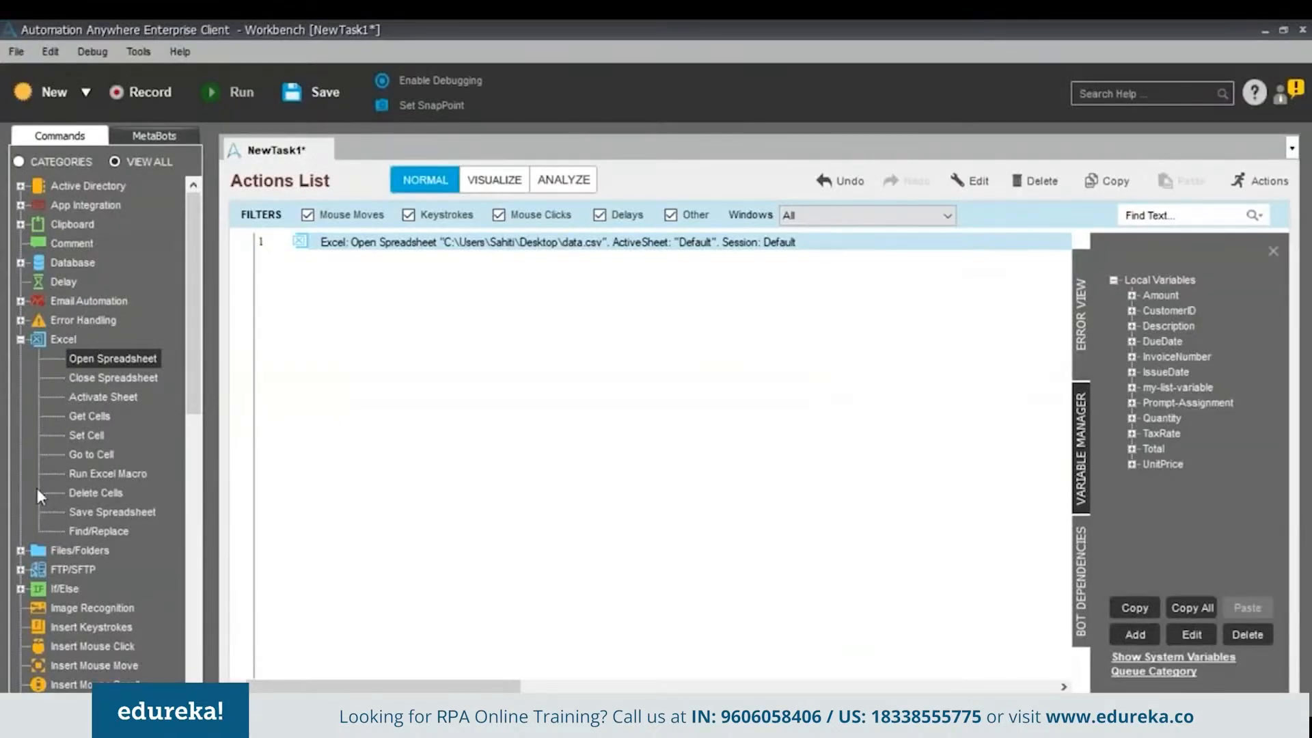
{"action": "left_click", "coordinate": [92, 453]}
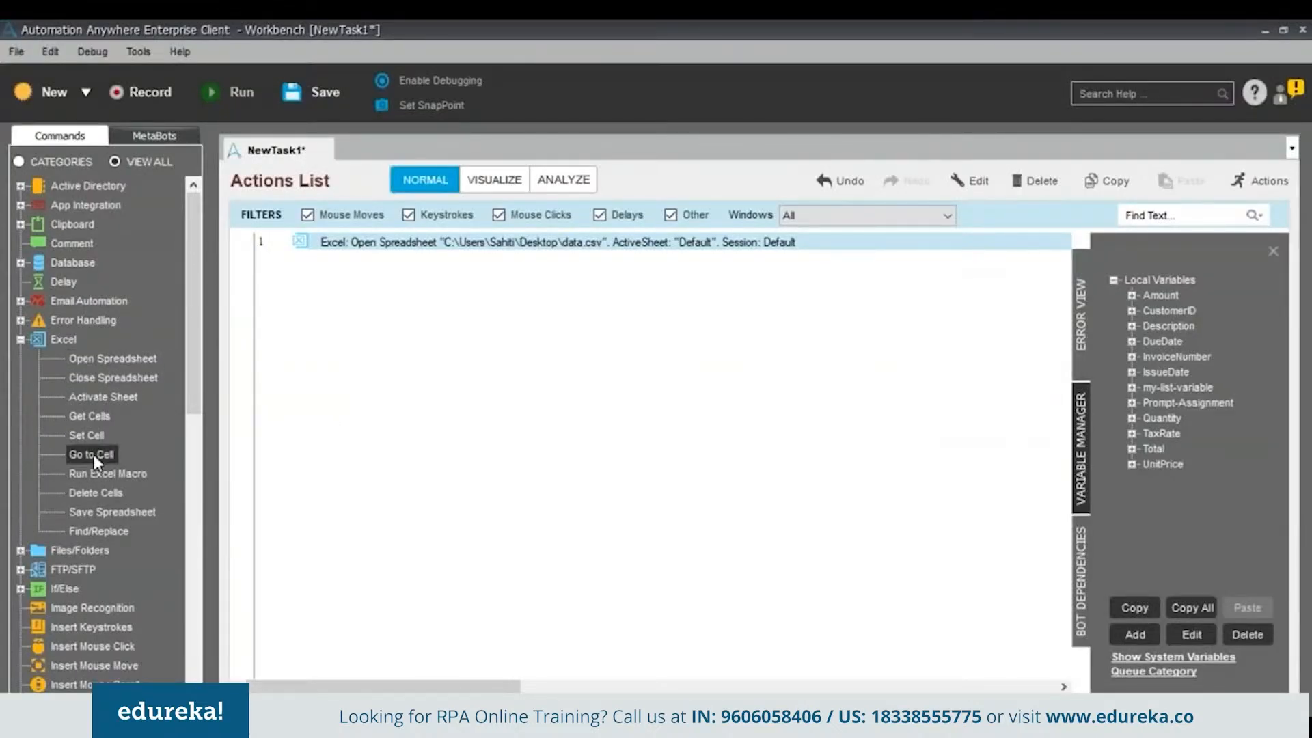
{"action": "double_click", "coordinate": [92, 454]}
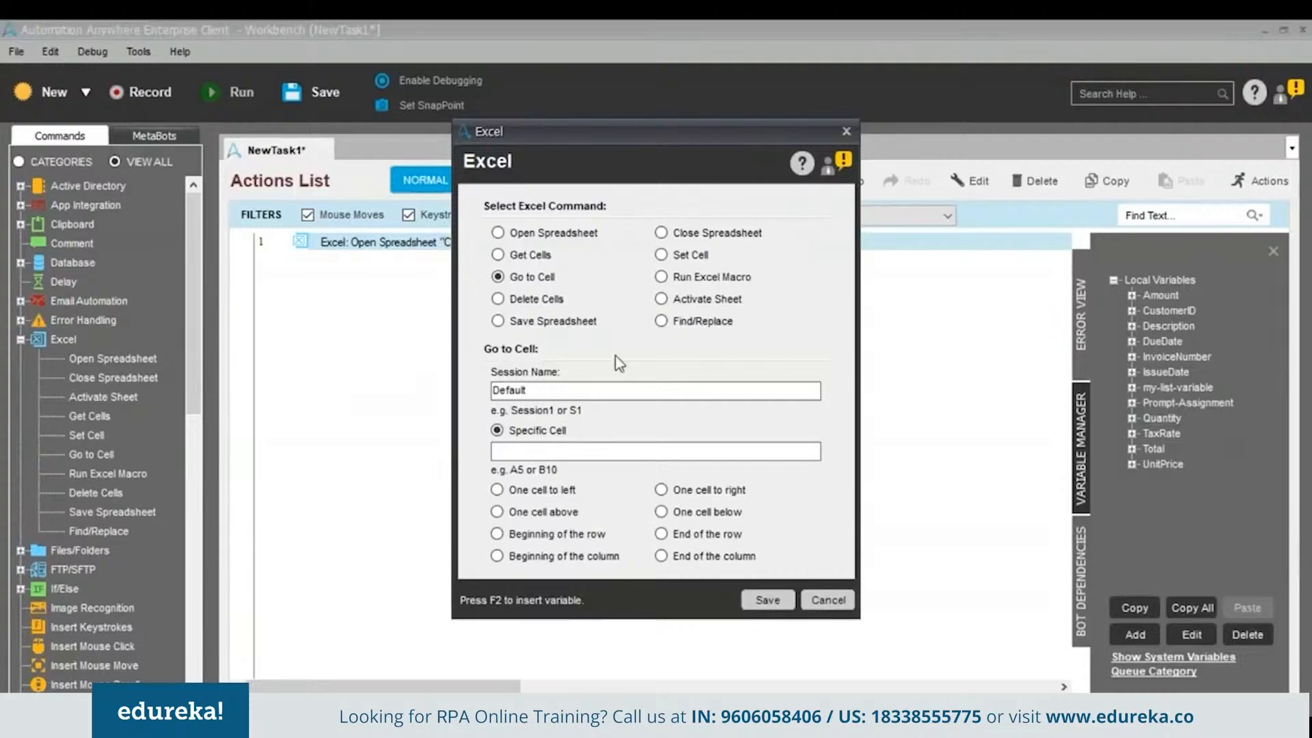
{"action": "left_click", "coordinate": [535, 449]}
{"action": "type", "text": "A2"}
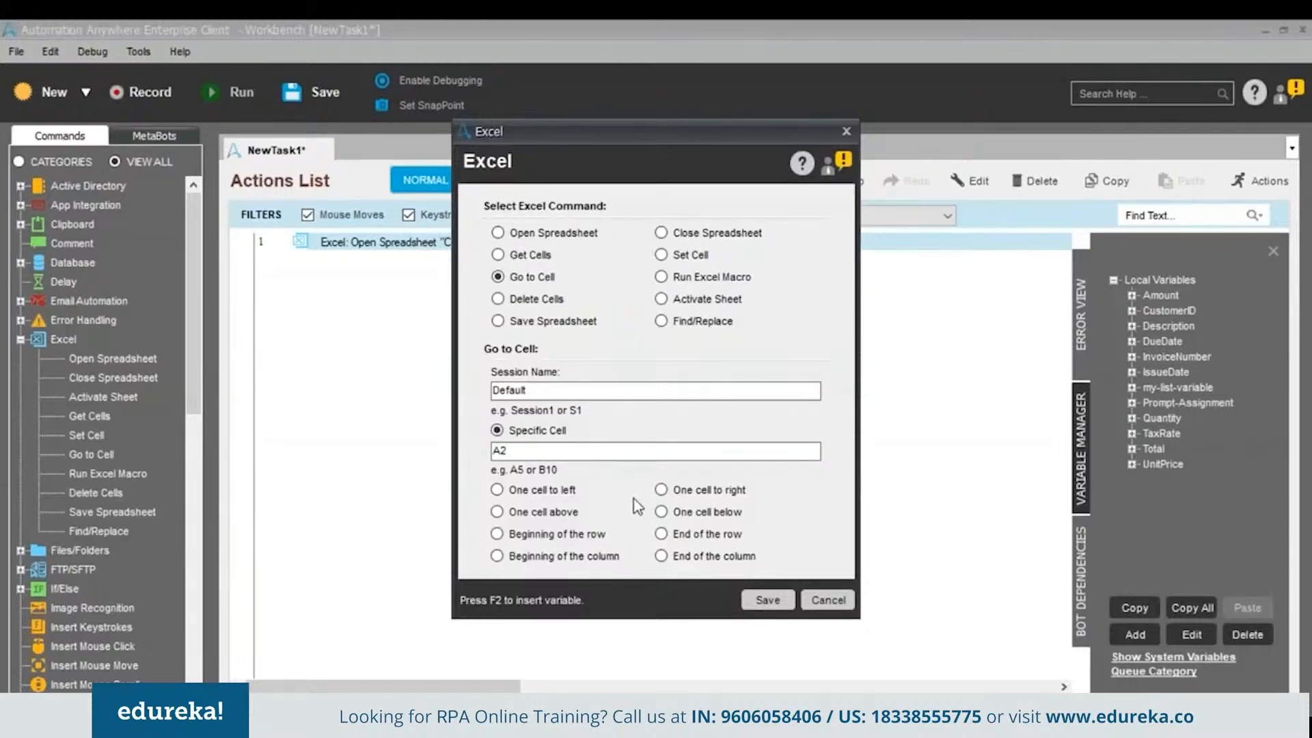
{"action": "left_click", "coordinate": [767, 601]}
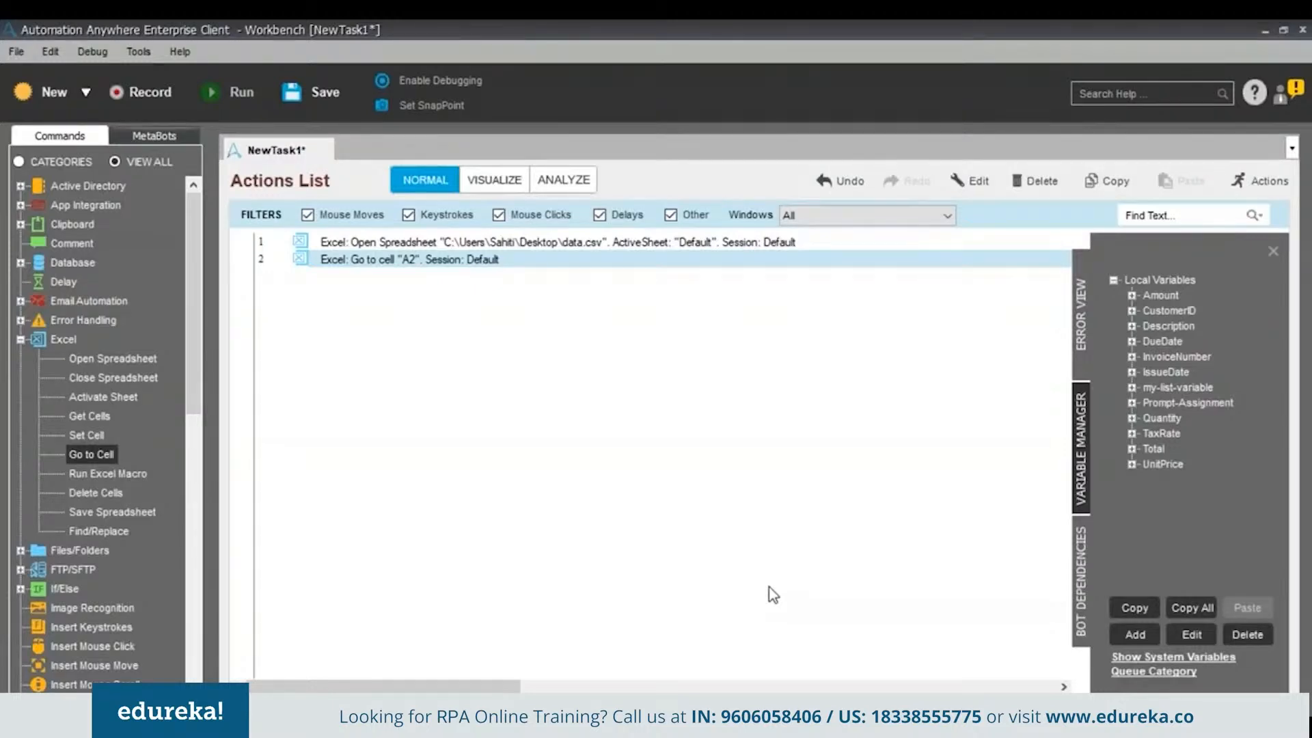
Start a PDF Integration Extract Form Fields action and choose Sample Invoices-Customer1.pdf from the Desktop's Demo folder as its PDF
{"action": "scroll", "coordinate": [96, 509], "scroll_direction": "down", "scroll_amount": 4}
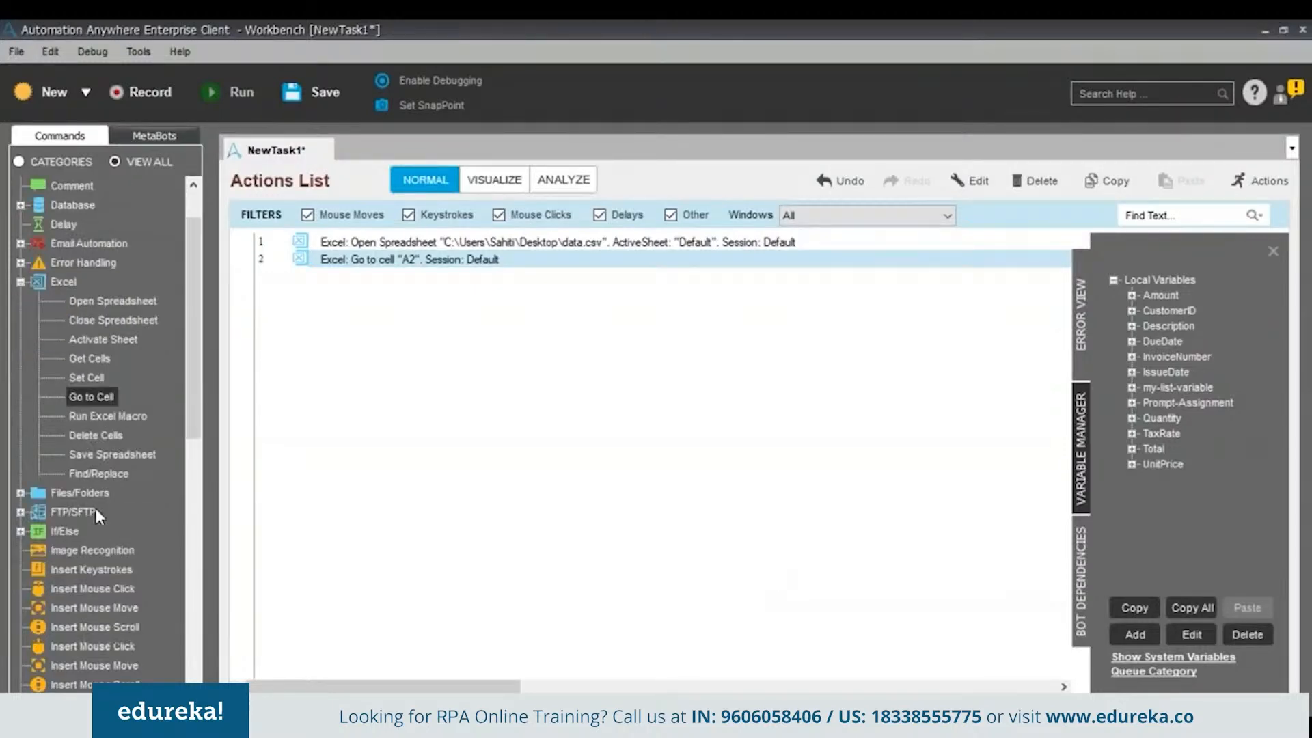
{"action": "scroll", "coordinate": [96, 510], "scroll_direction": "down", "scroll_amount": 4}
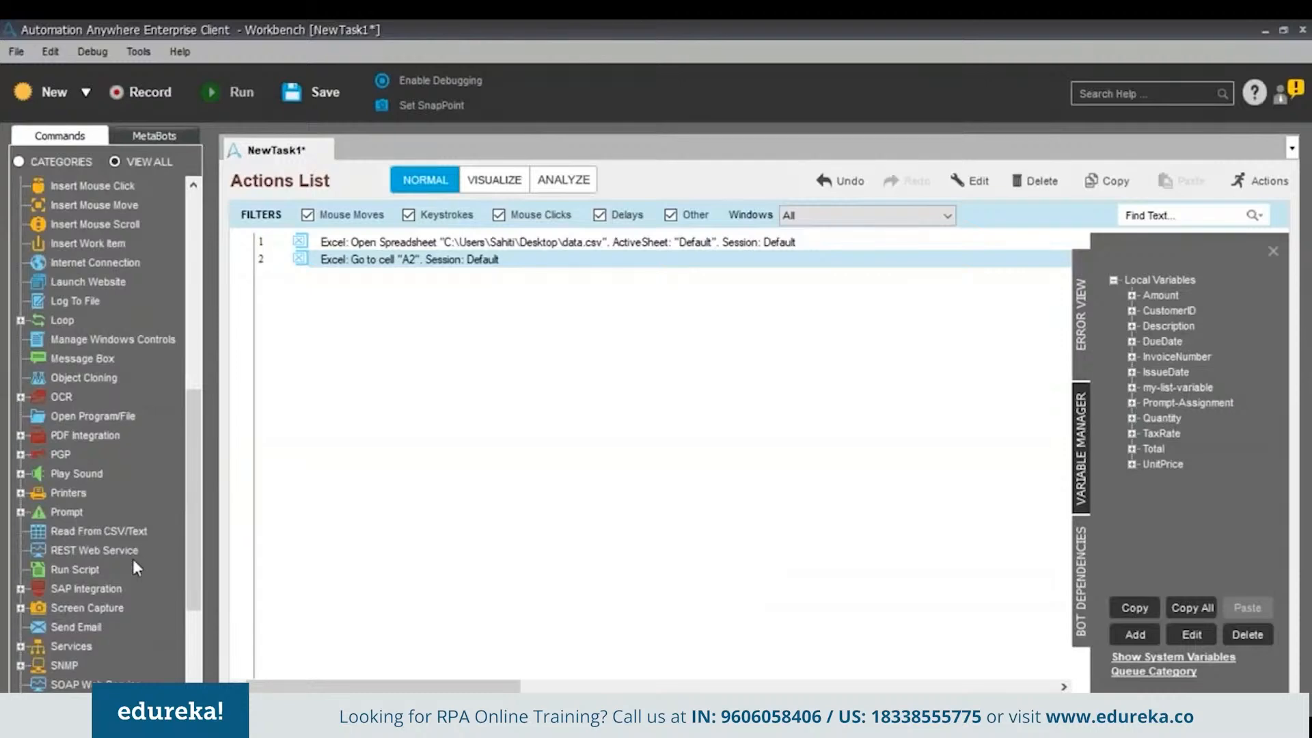
{"action": "scroll", "coordinate": [140, 486], "scroll_direction": "up", "scroll_amount": 2}
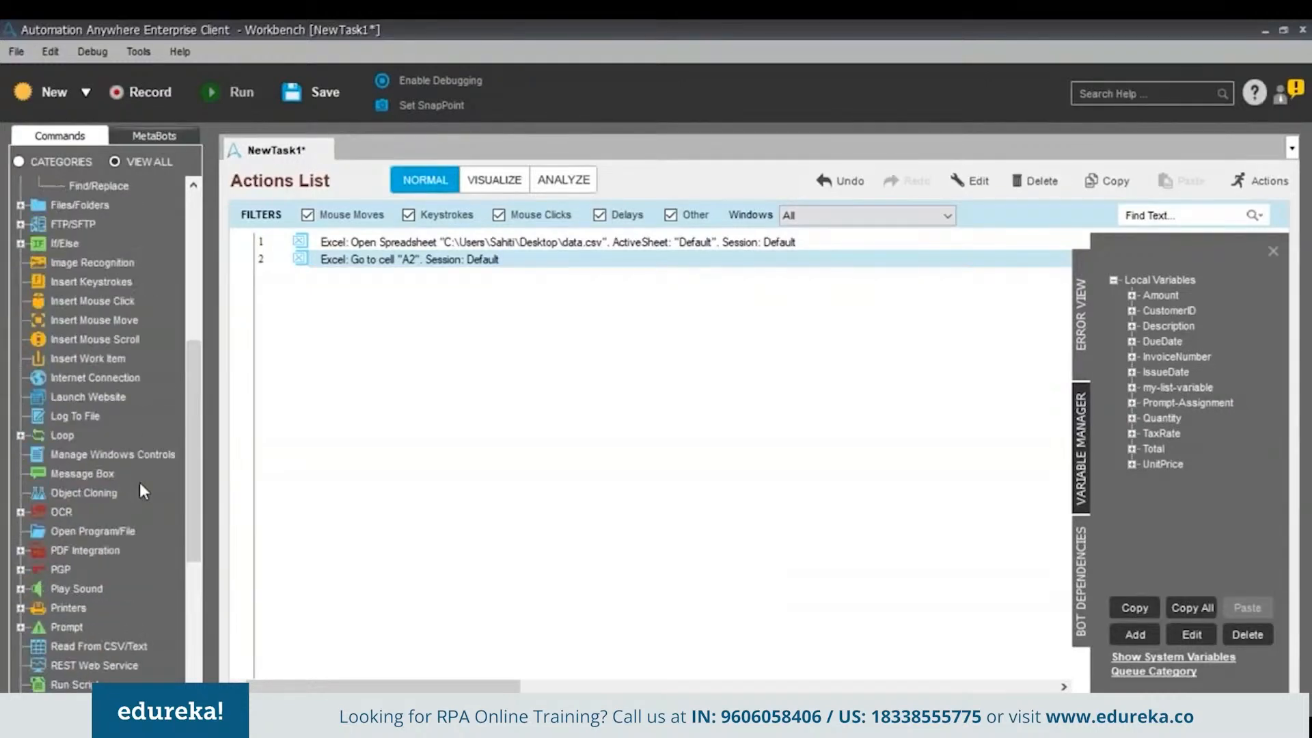
{"action": "double_click", "coordinate": [97, 551]}
{"action": "scroll", "coordinate": [116, 581], "scroll_direction": "down", "scroll_amount": 1}
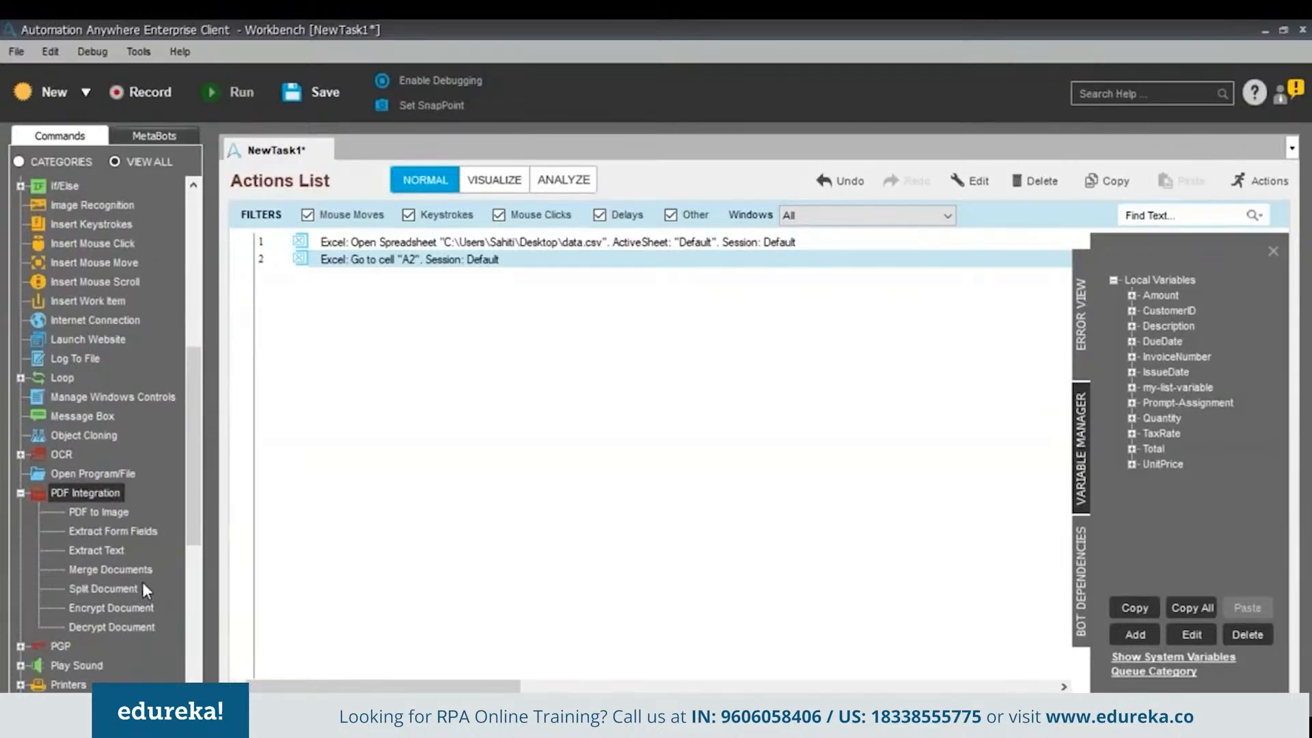
{"action": "left_click", "coordinate": [130, 534]}
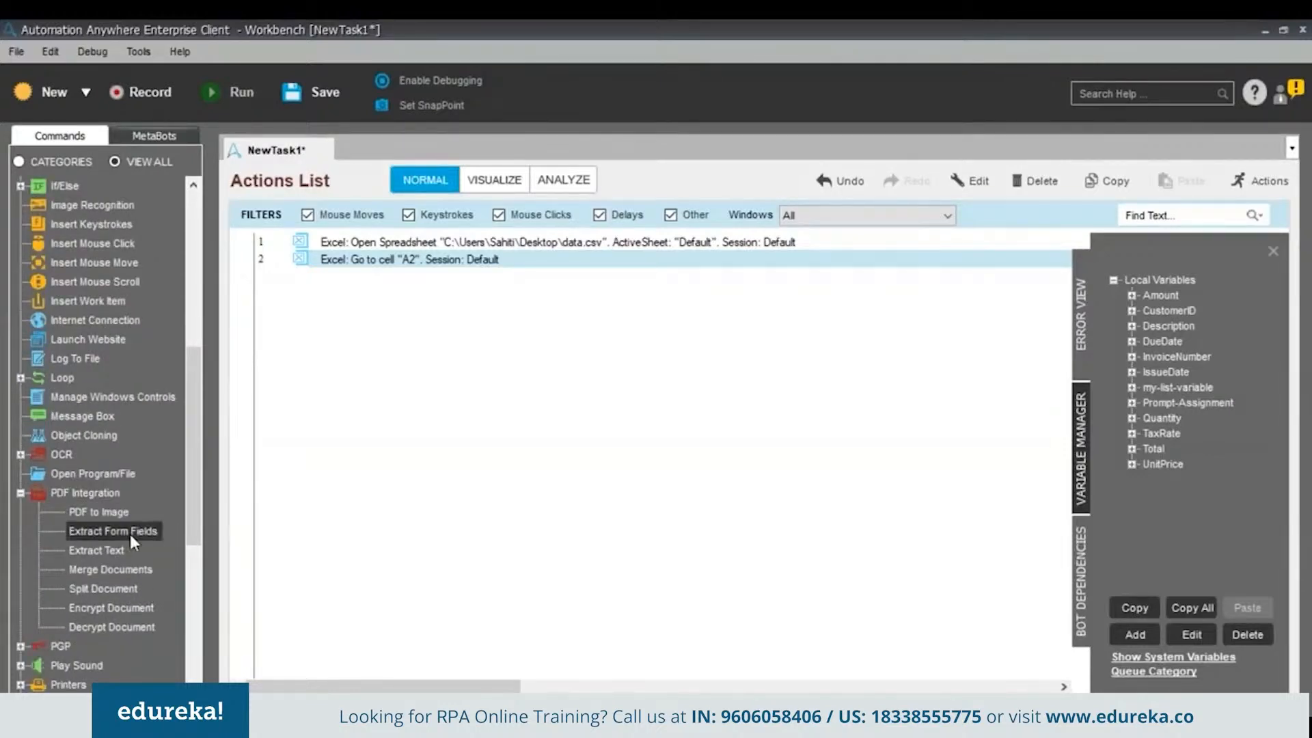
{"action": "double_click", "coordinate": [130, 535]}
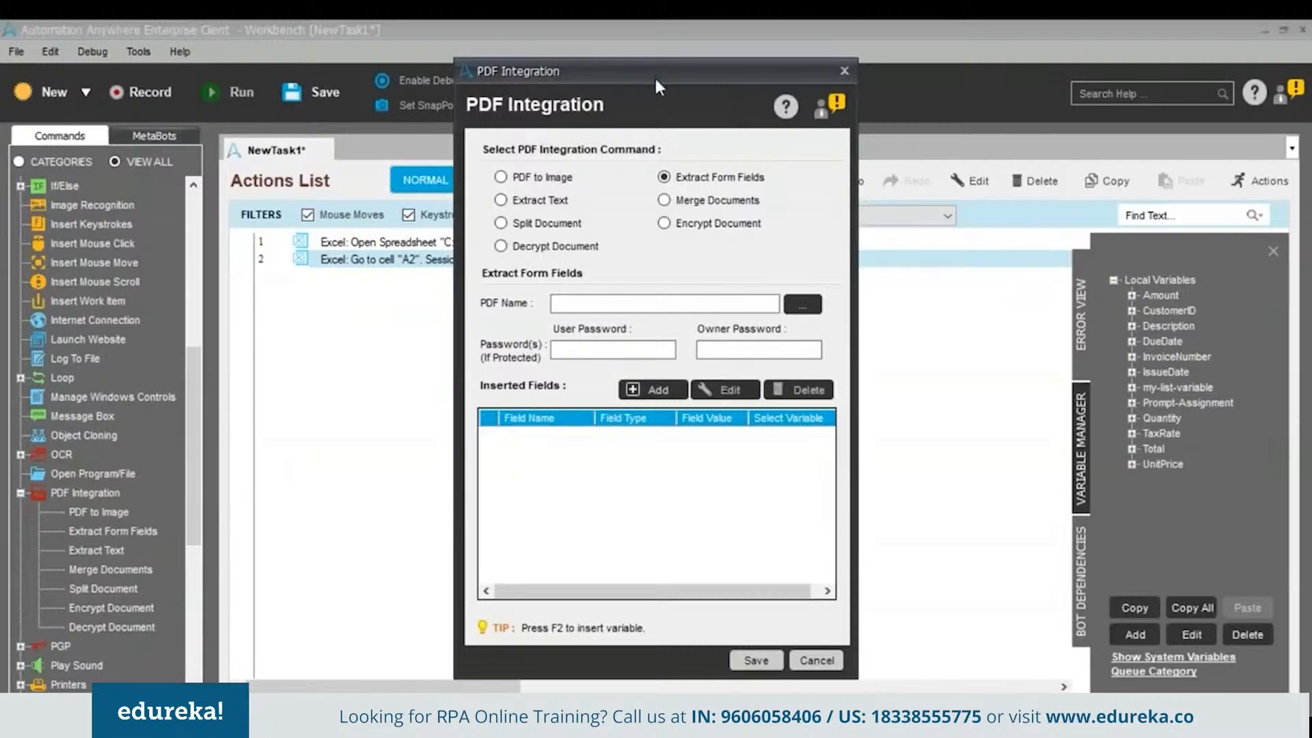
{"action": "left_click", "coordinate": [803, 304]}
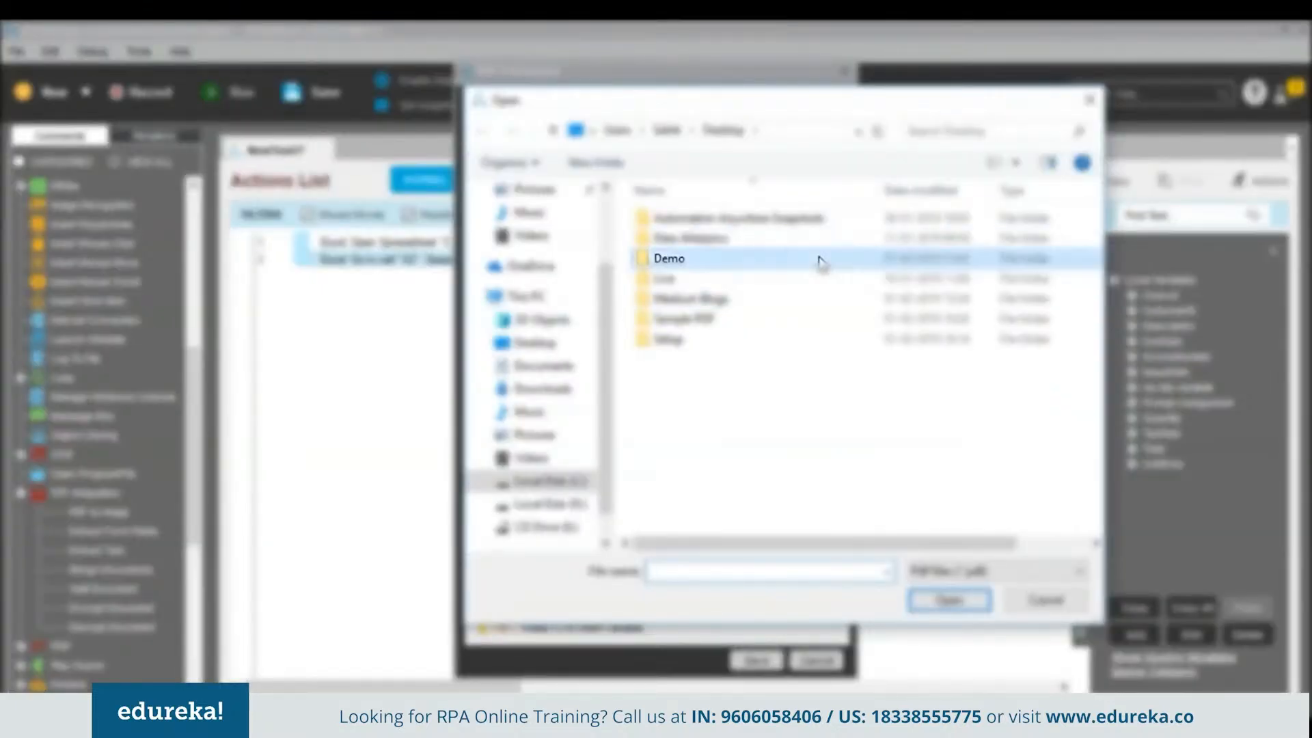
{"action": "double_click", "coordinate": [820, 257]}
{"action": "left_click", "coordinate": [801, 223]}
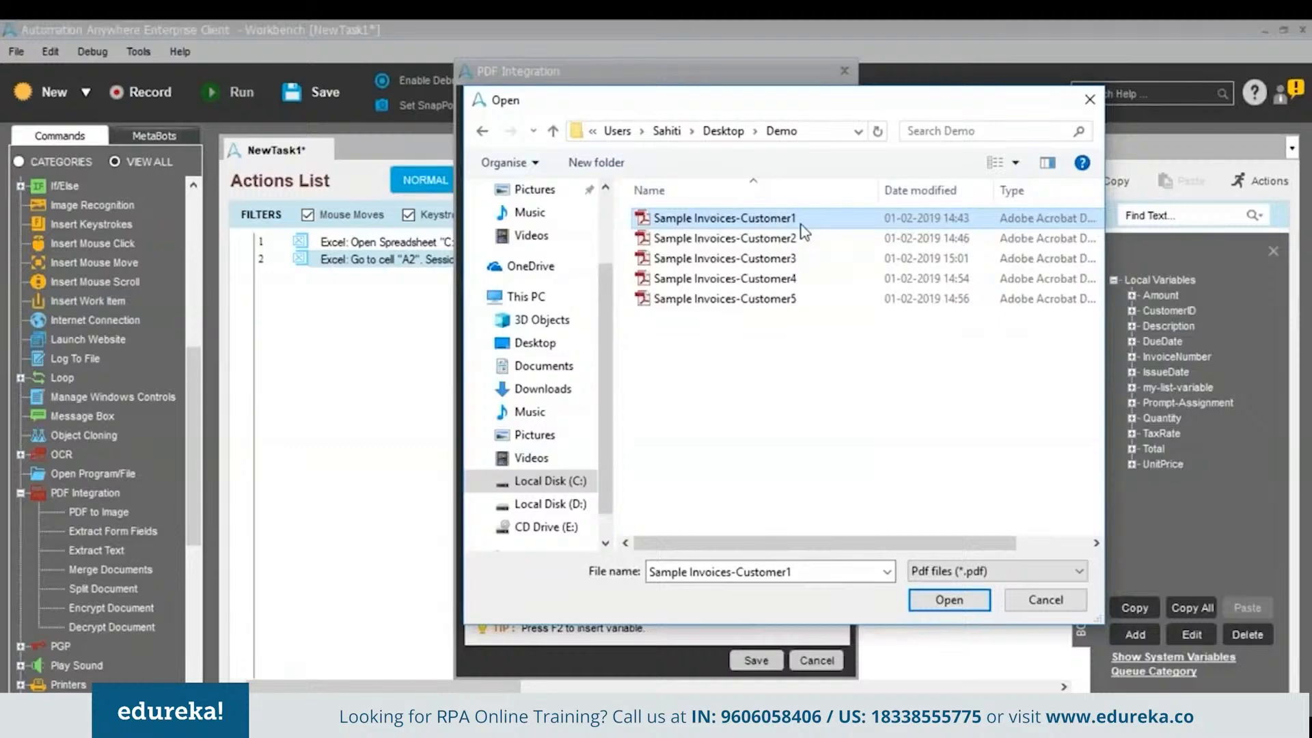
{"action": "left_click", "coordinate": [947, 602]}
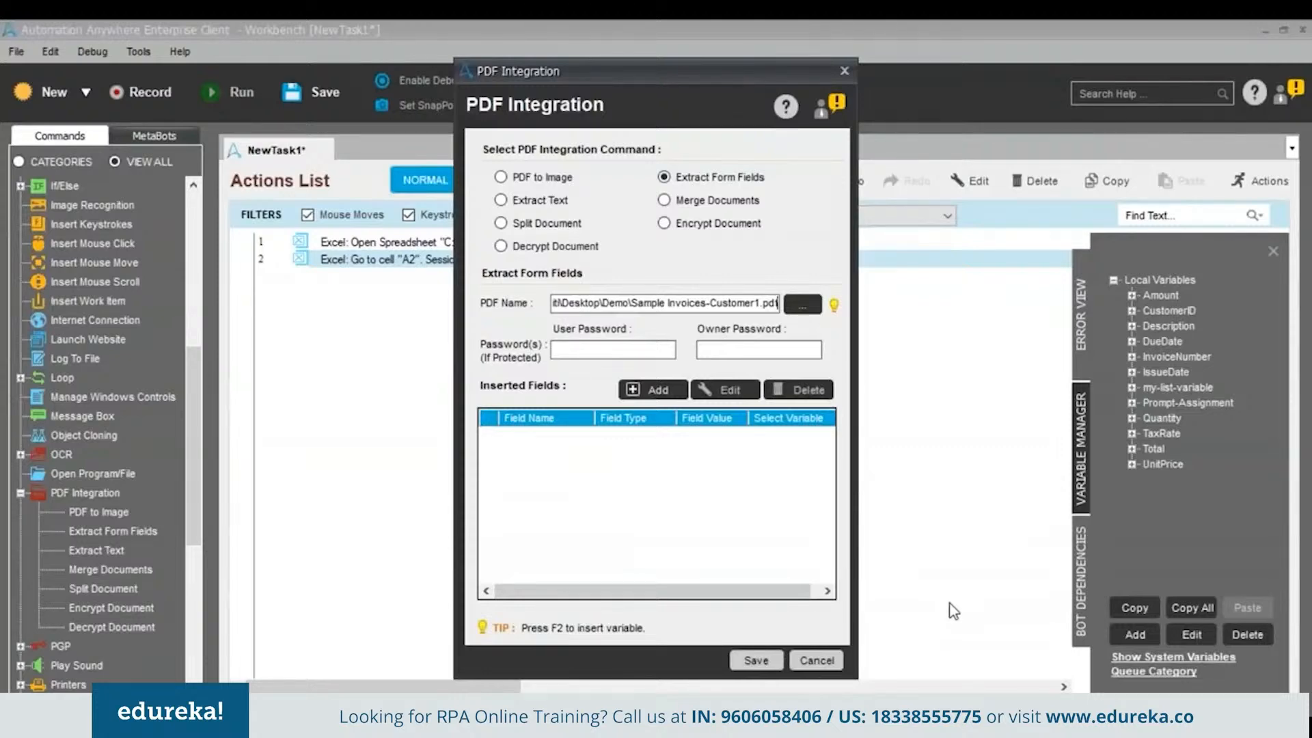
Capture the invoice's issue date as a form field named Date, assign it to the IssueDate variable, and save the field selection
{"action": "left_click", "coordinate": [658, 395]}
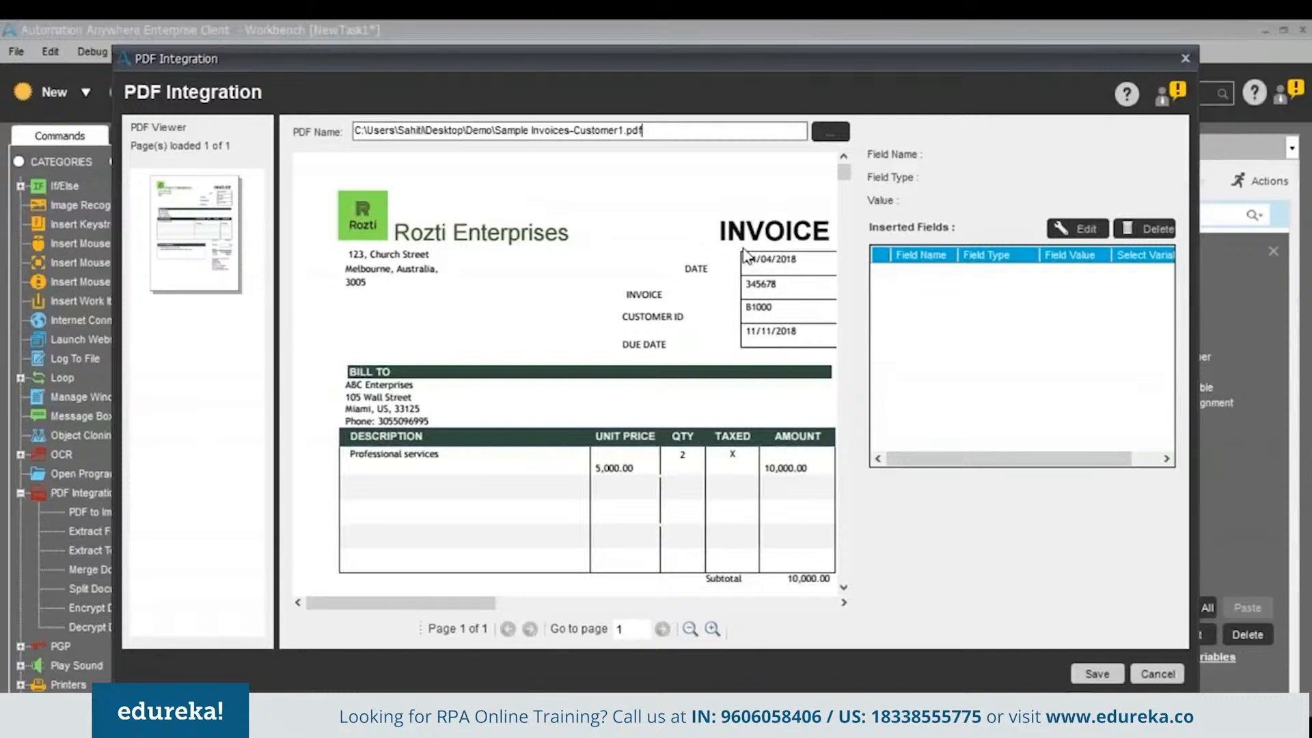
{"action": "mouse_move", "coordinate": [740, 248]}
{"action": "left_mouse_down"}
{"action": "mouse_move", "coordinate": [819, 281]}
{"action": "mouse_move", "coordinate": [812, 272]}
{"action": "left_mouse_up"}
{"action": "right_click", "coordinate": [802, 267]}
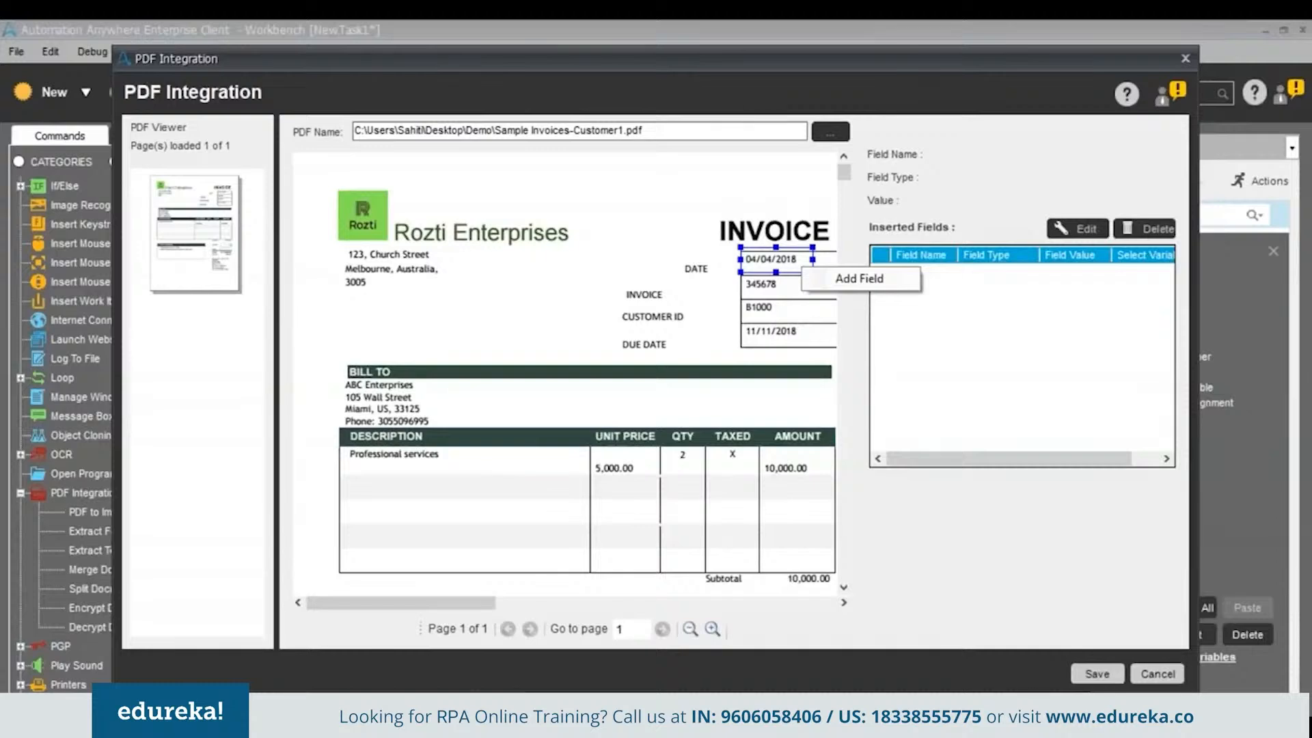
{"action": "left_click", "coordinate": [822, 274]}
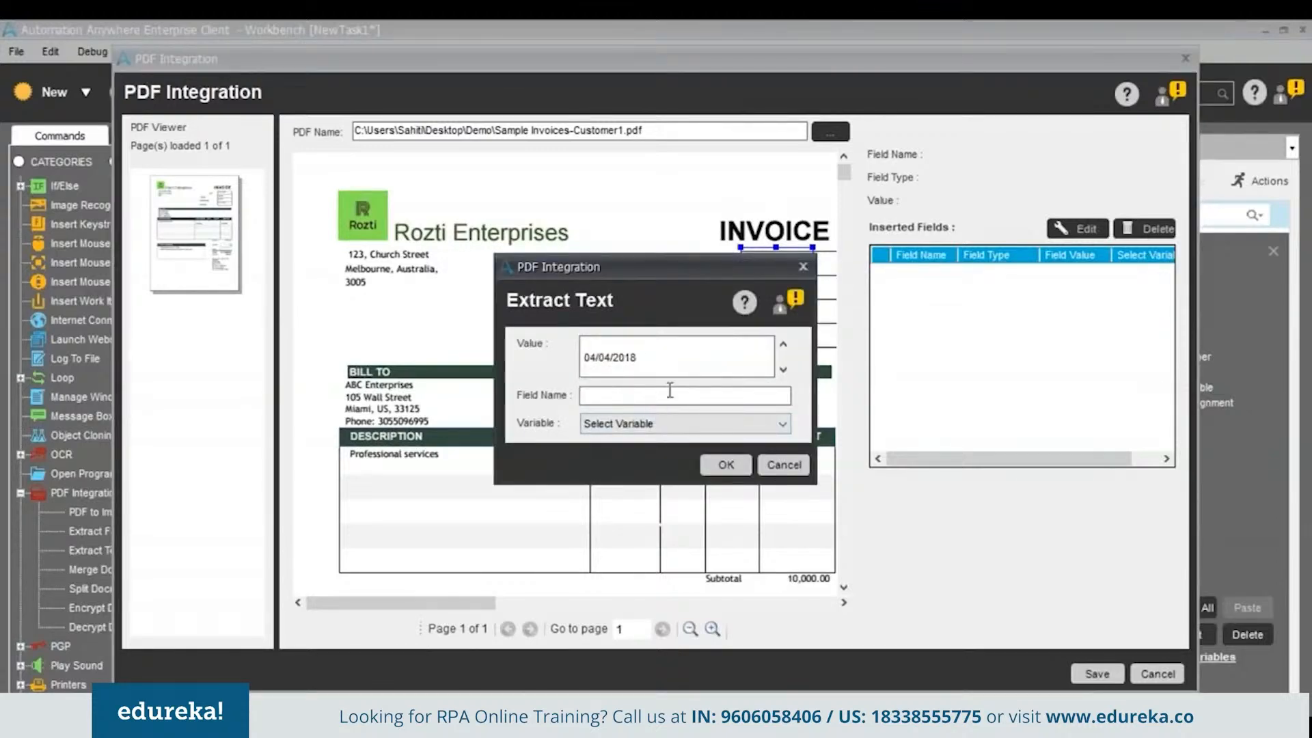
{"action": "left_click", "coordinate": [669, 394]}
{"action": "type", "text": "Date"}
{"action": "left_click", "coordinate": [749, 424]}
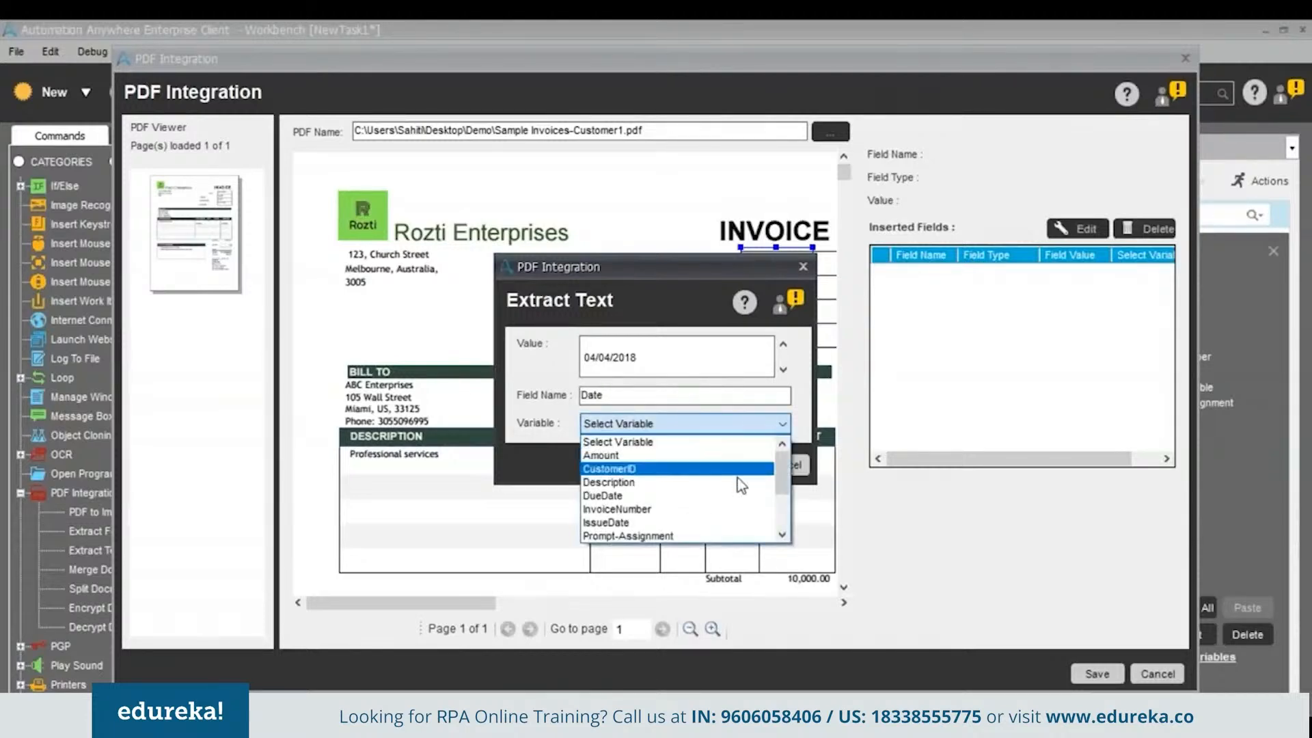
{"action": "left_click", "coordinate": [733, 523]}
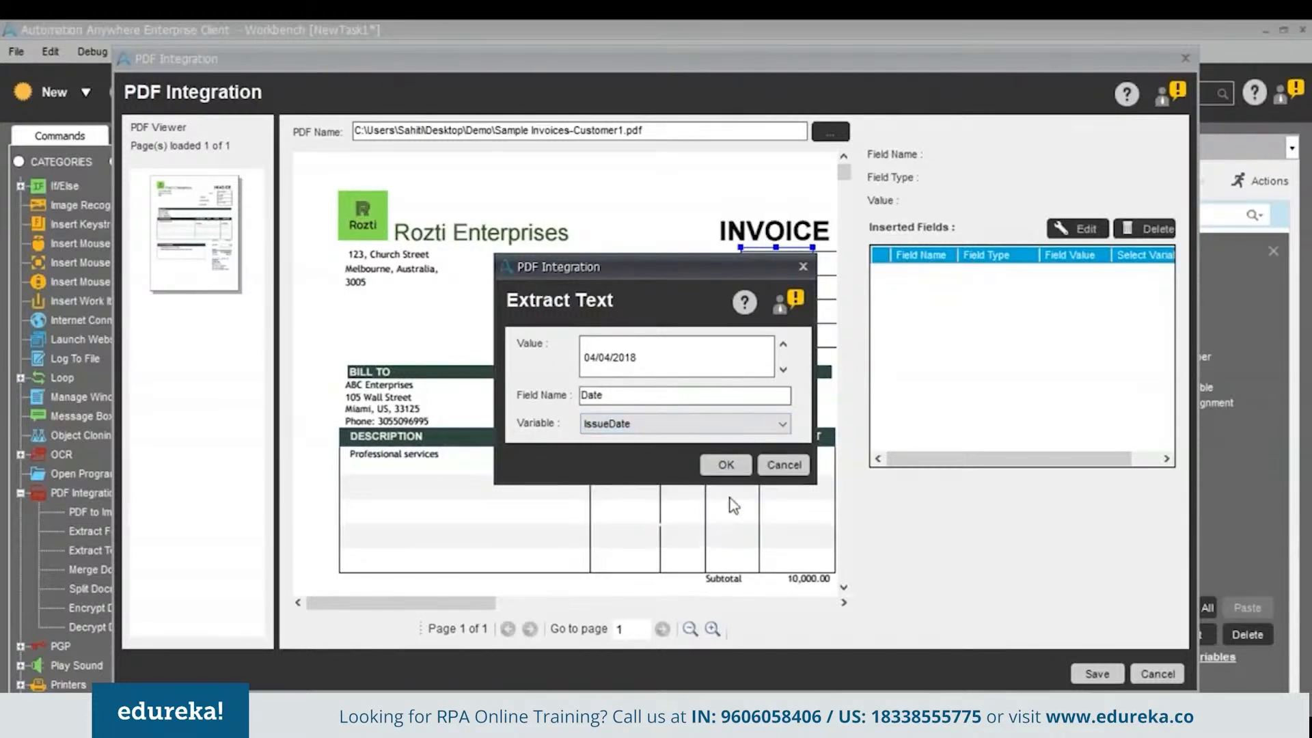
{"action": "left_click", "coordinate": [725, 466]}
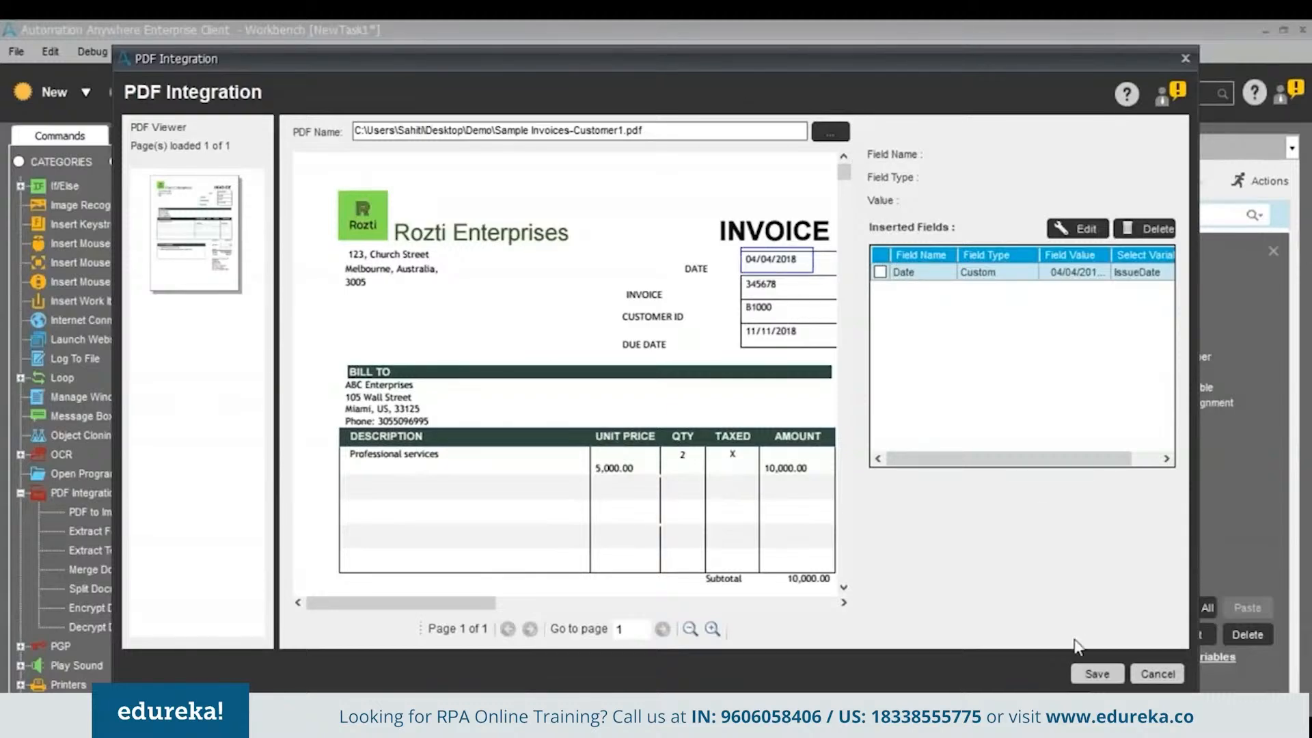
{"action": "left_click", "coordinate": [1091, 673]}
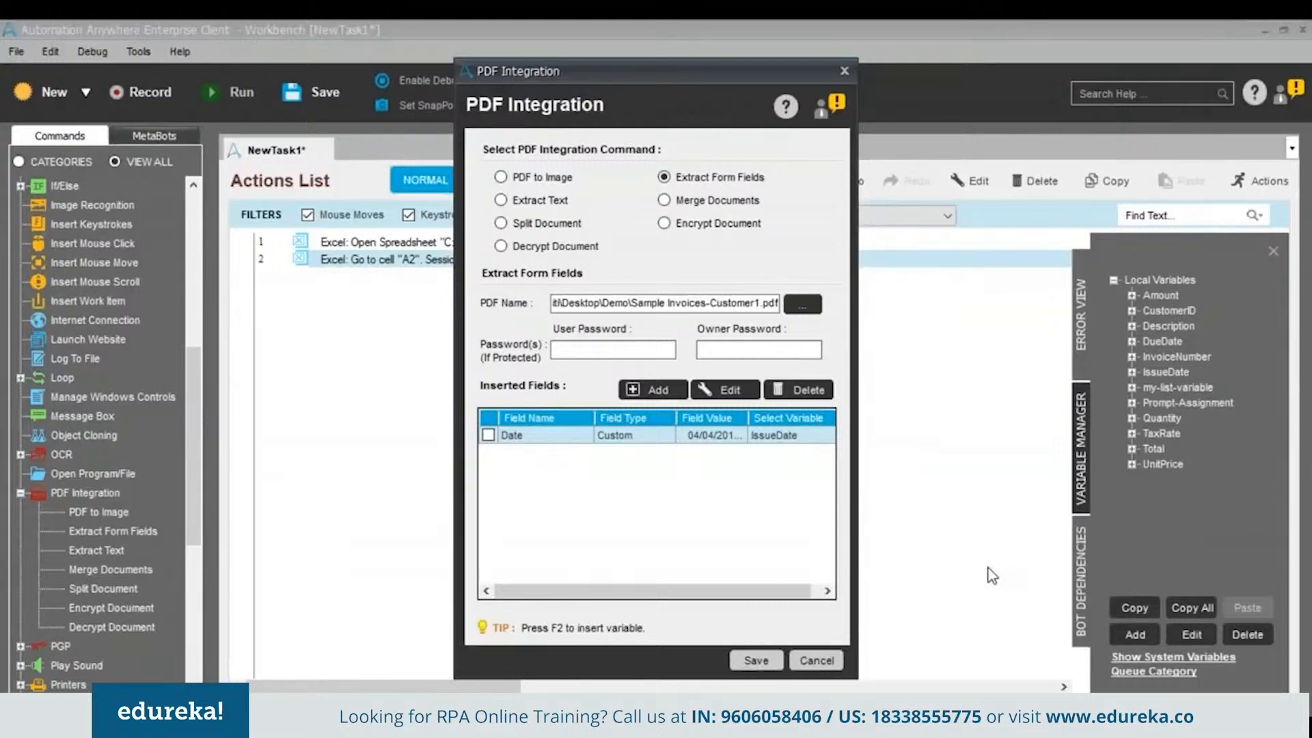
Reopen the PDF field selection and capture the invoice number as a field named Invoice, assigned to the InvoiceNumber variable
{"action": "left_click", "coordinate": [660, 395]}
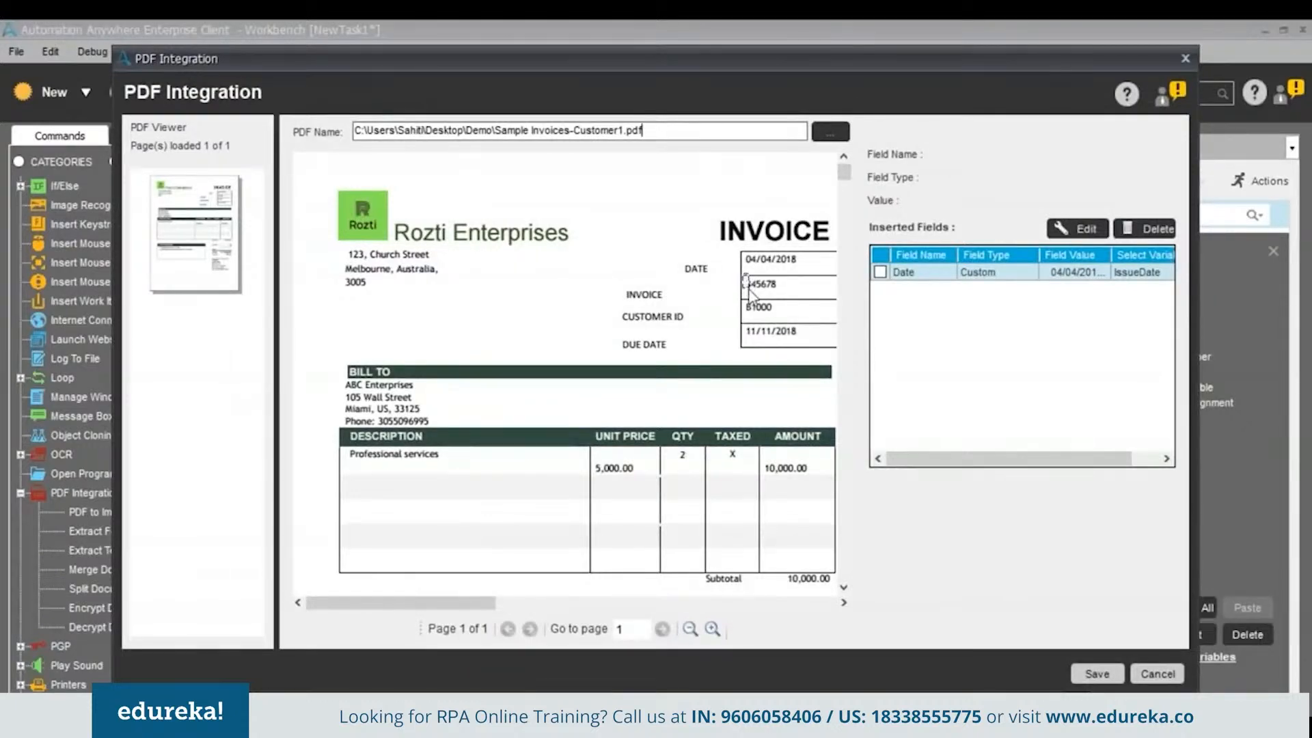
{"action": "left_click_drag", "start_coordinate": [742, 275], "coordinate": [797, 299]}
{"action": "right_click", "coordinate": [768, 295]}
{"action": "left_click", "coordinate": [772, 300]}
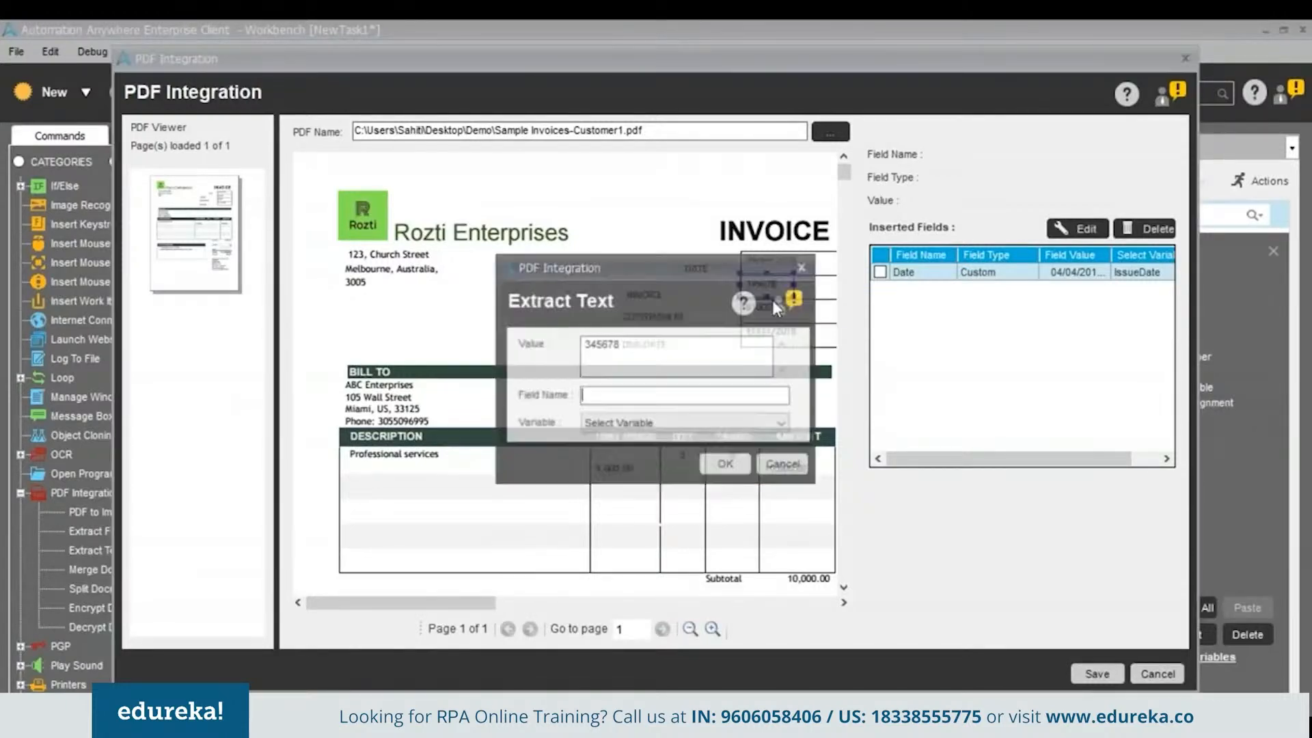
{"action": "type", "text": "Invoice"}
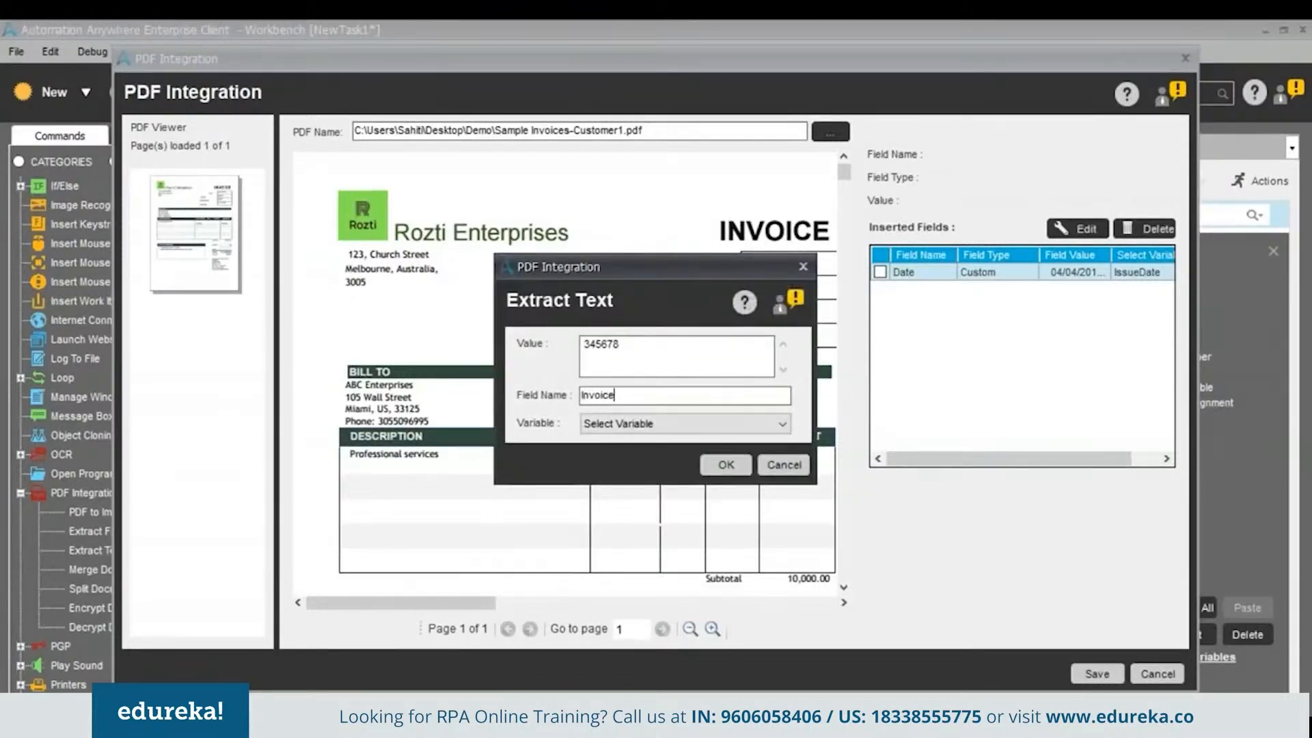
{"action": "left_click", "coordinate": [687, 427]}
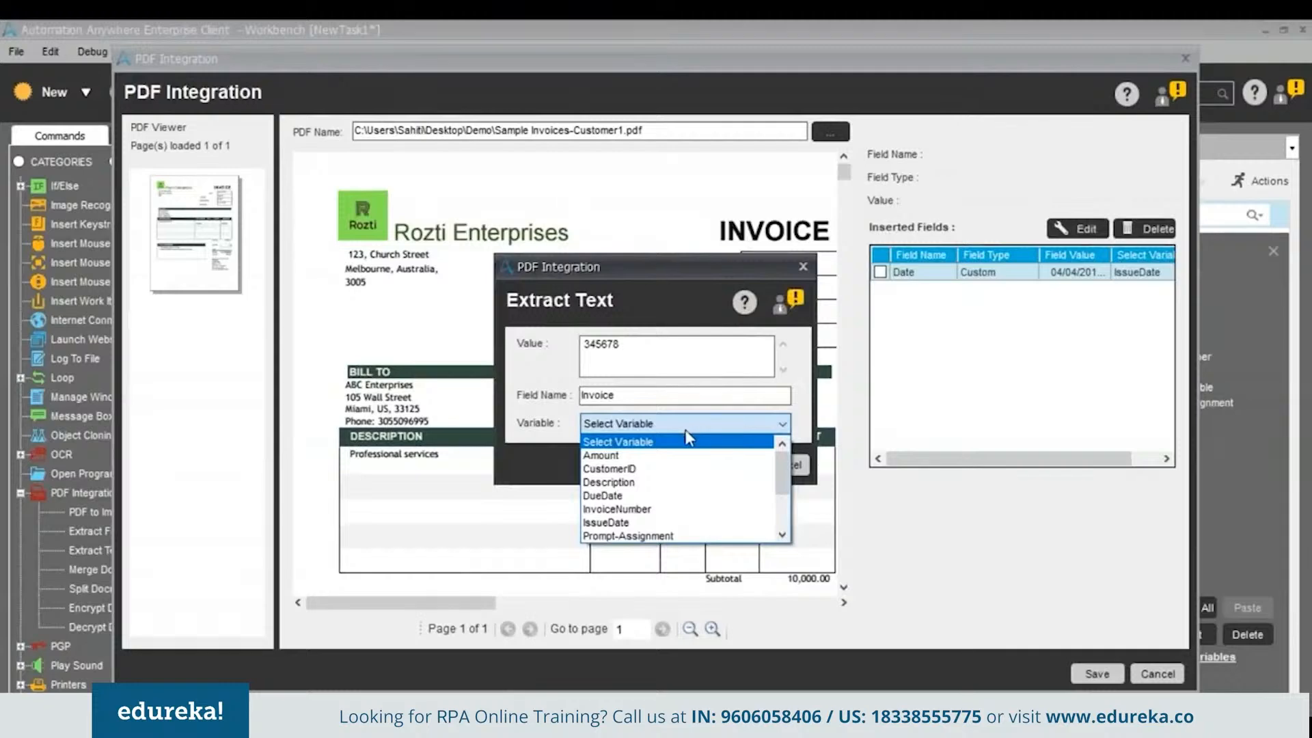
{"action": "left_click", "coordinate": [687, 505]}
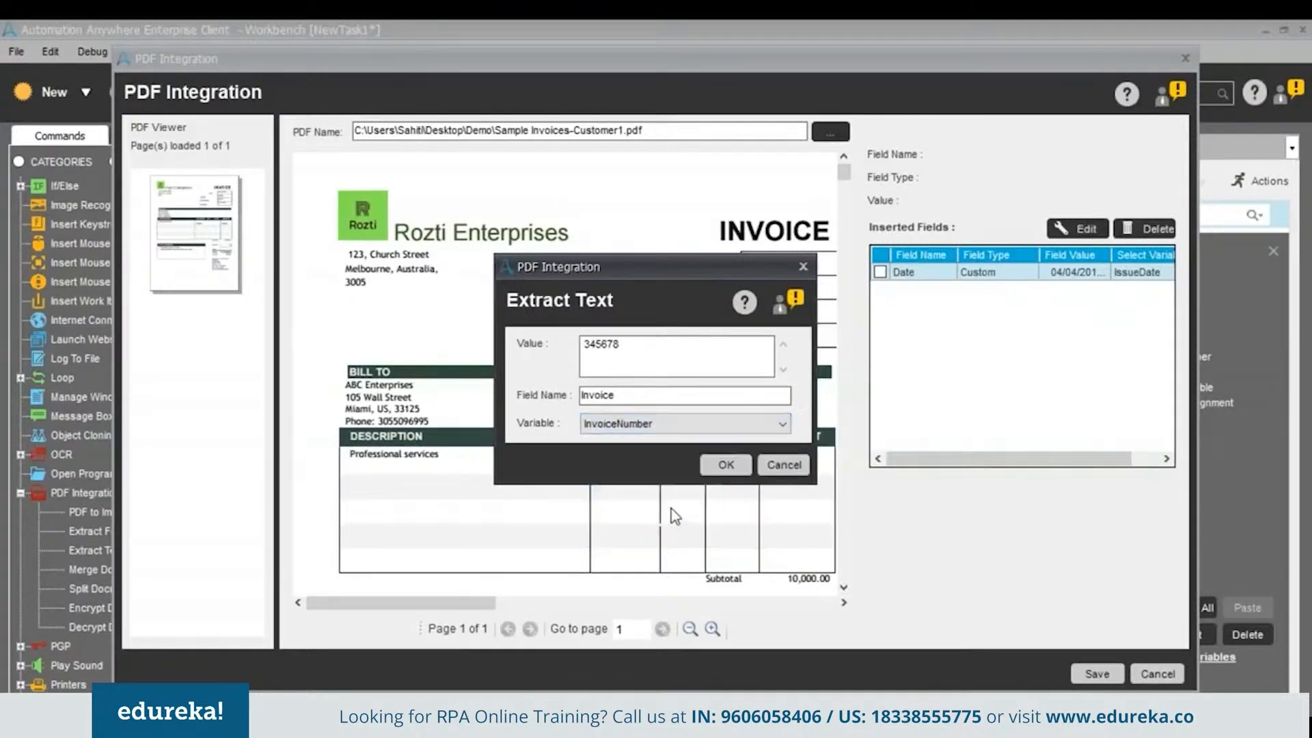
{"action": "left_click", "coordinate": [725, 466]}
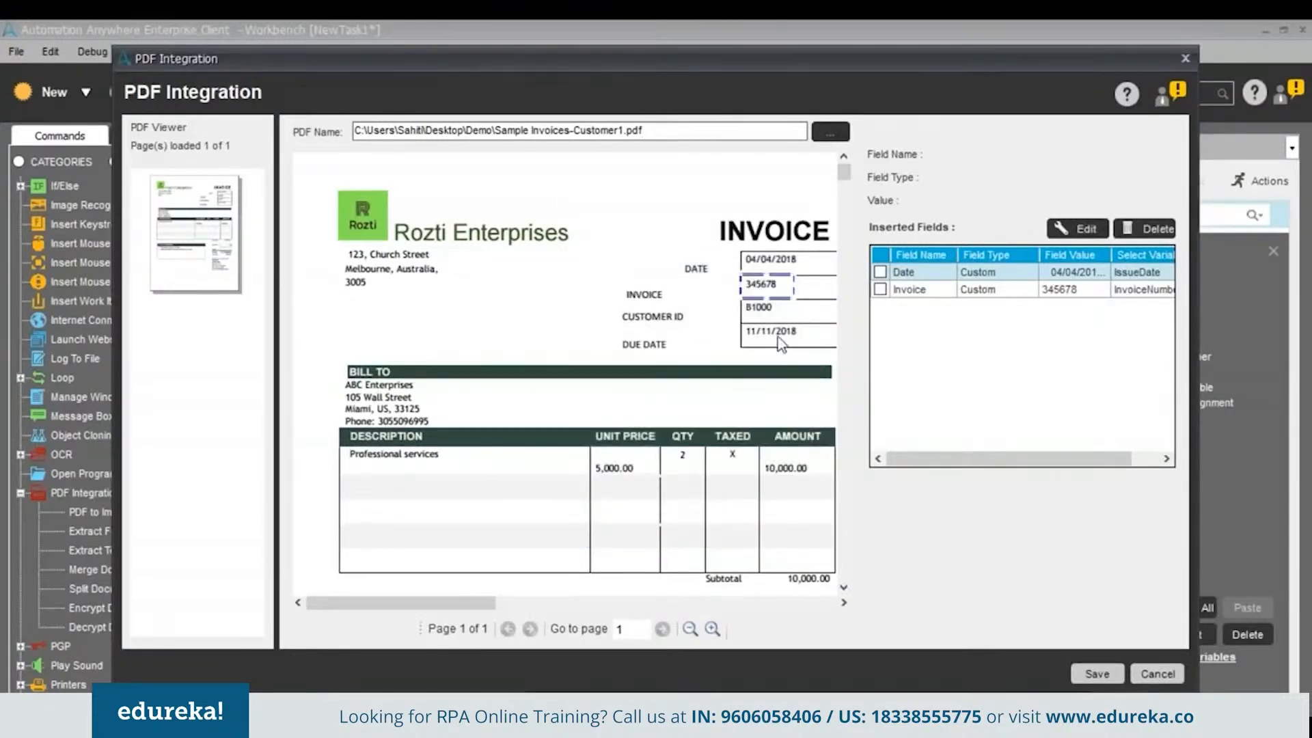
Capture the customer ID value on the invoice as a field named CustomerID, assigned to the CustomerID variable
{"action": "left_click_drag", "start_coordinate": [742, 300], "coordinate": [796, 318]}
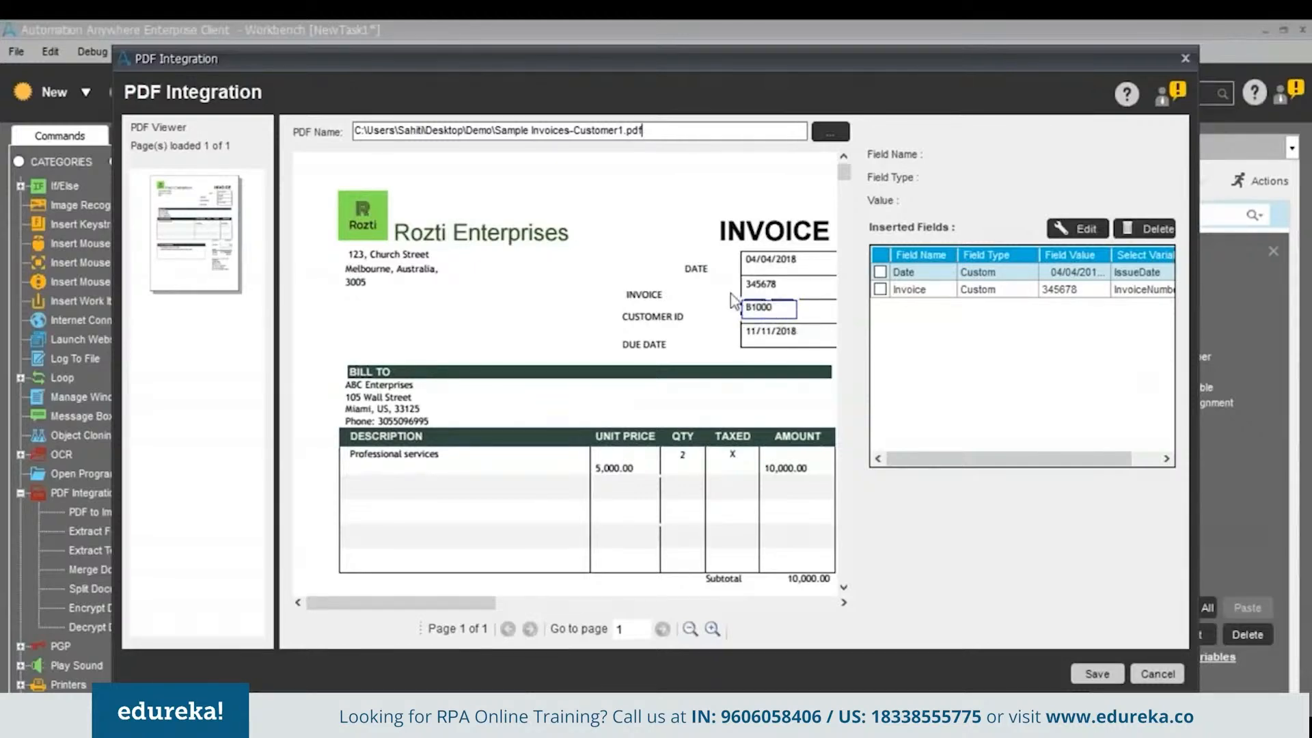
{"action": "right_click", "coordinate": [786, 316]}
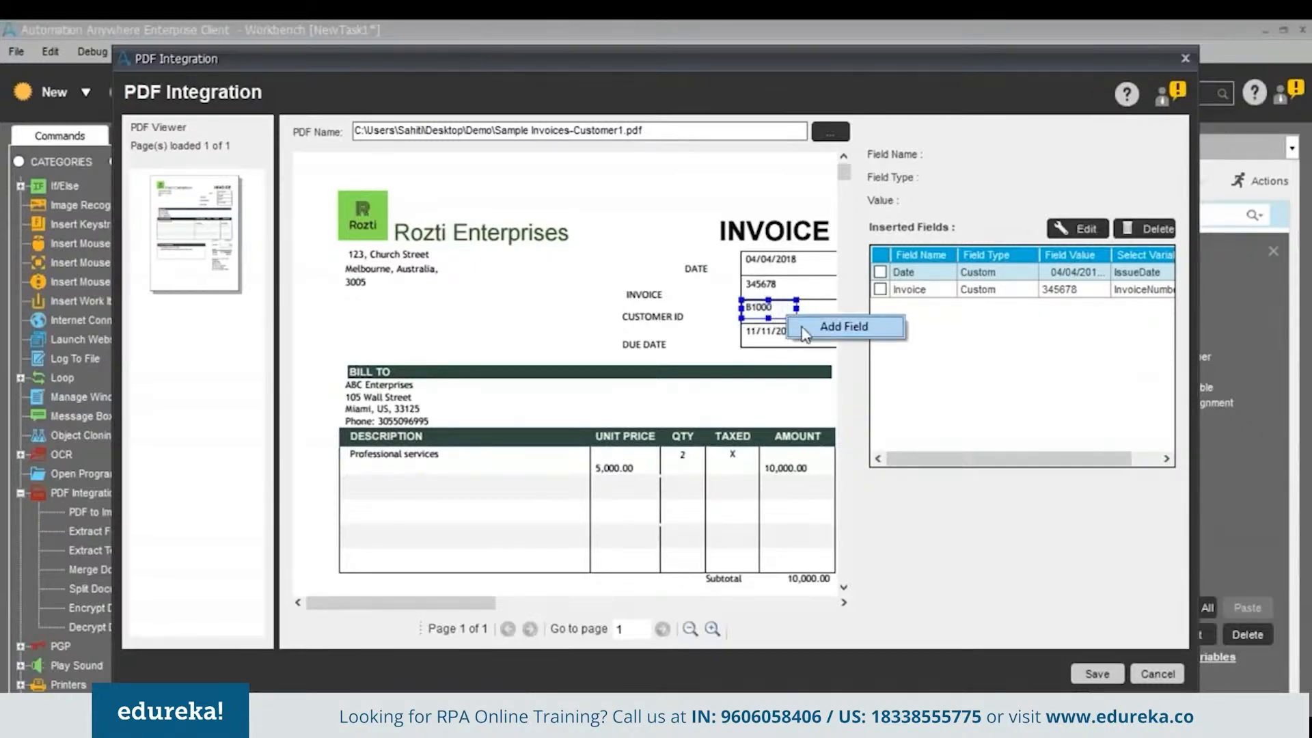
{"action": "left_click", "coordinate": [820, 327]}
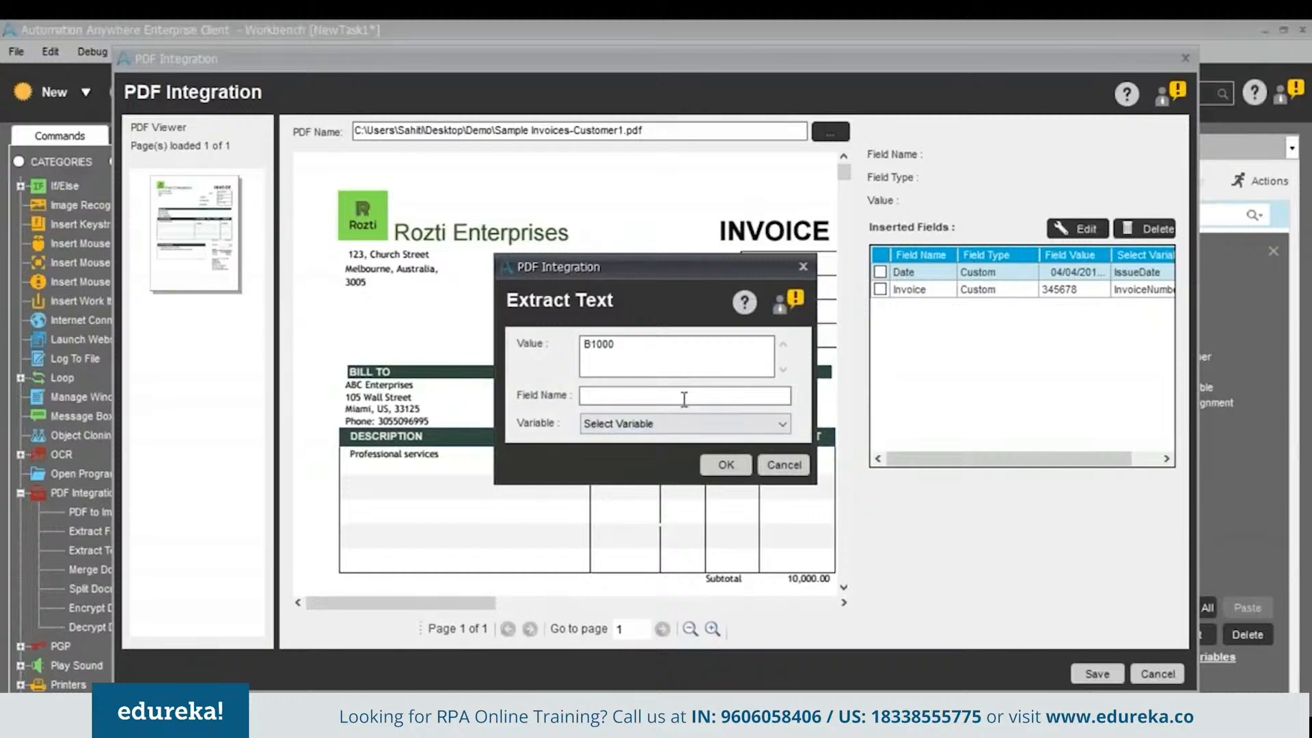
{"action": "left_click", "coordinate": [683, 396]}
{"action": "type", "text": "CustomerID"}
{"action": "left_click", "coordinate": [677, 423]}
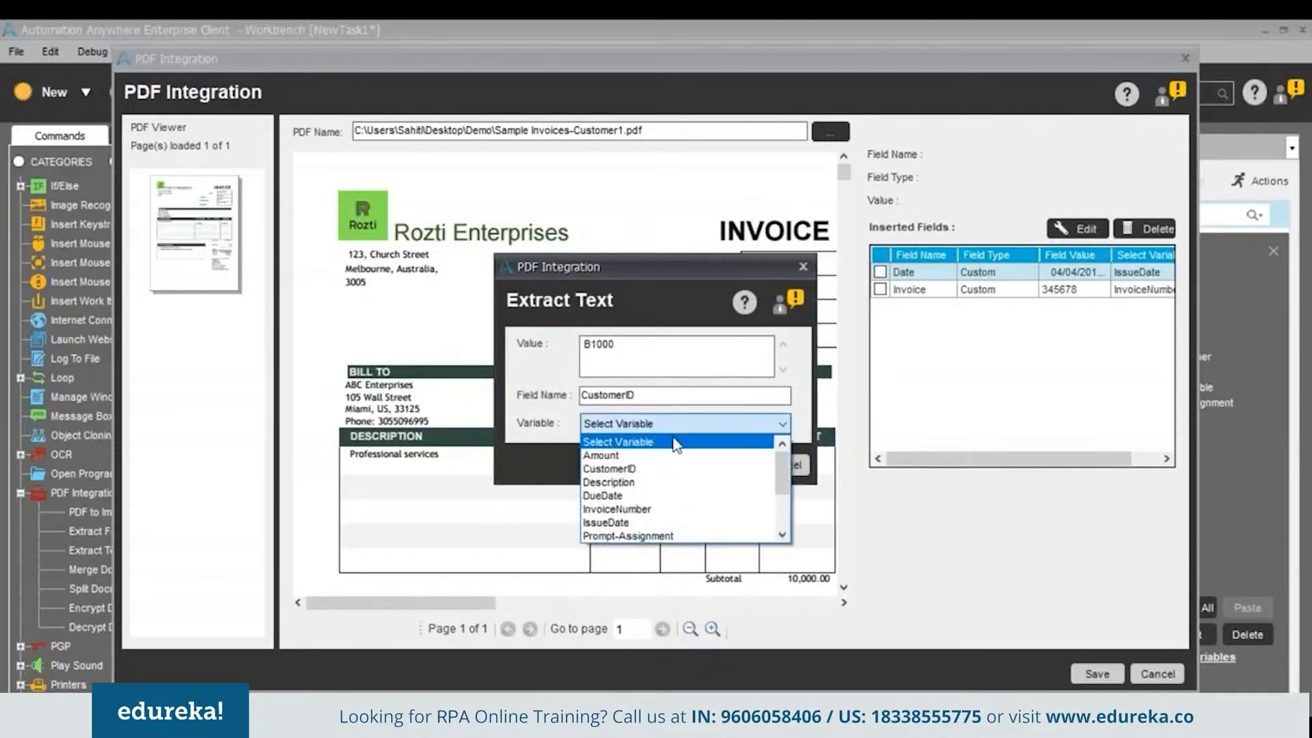
{"action": "left_click", "coordinate": [673, 469]}
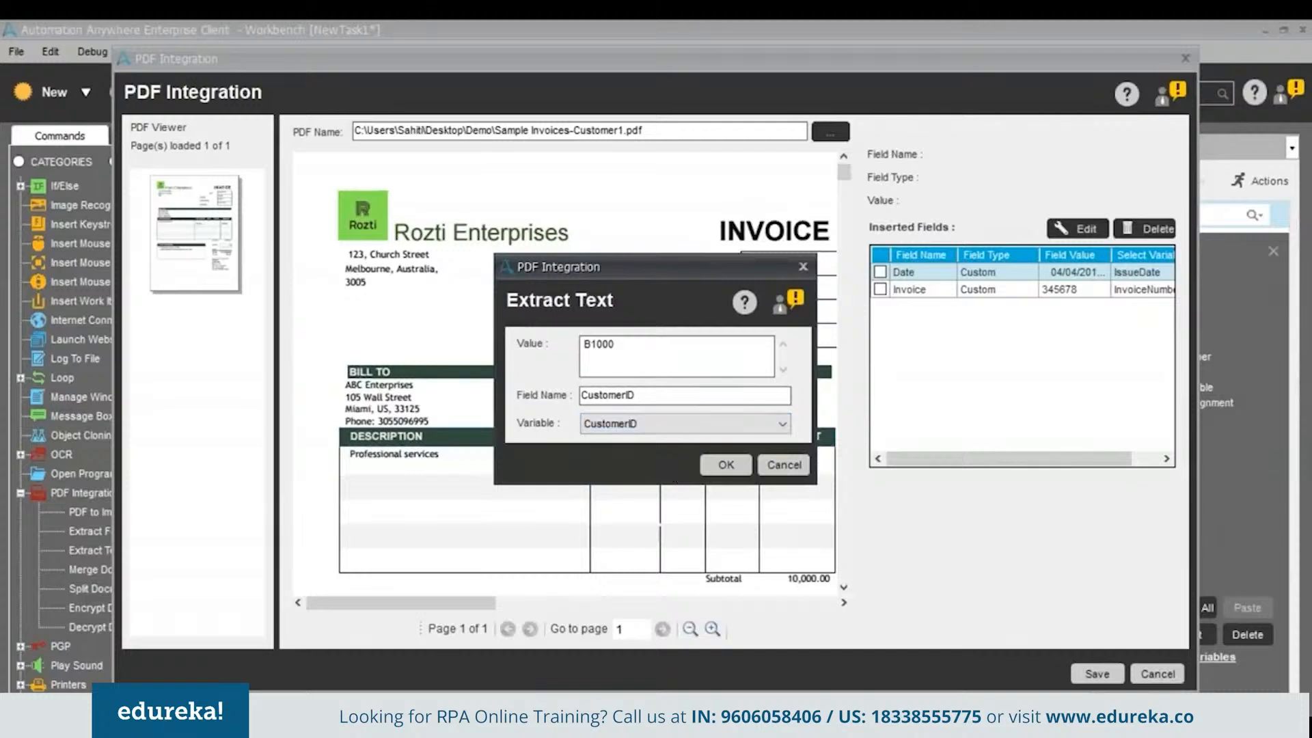
{"action": "left_click", "coordinate": [726, 465]}
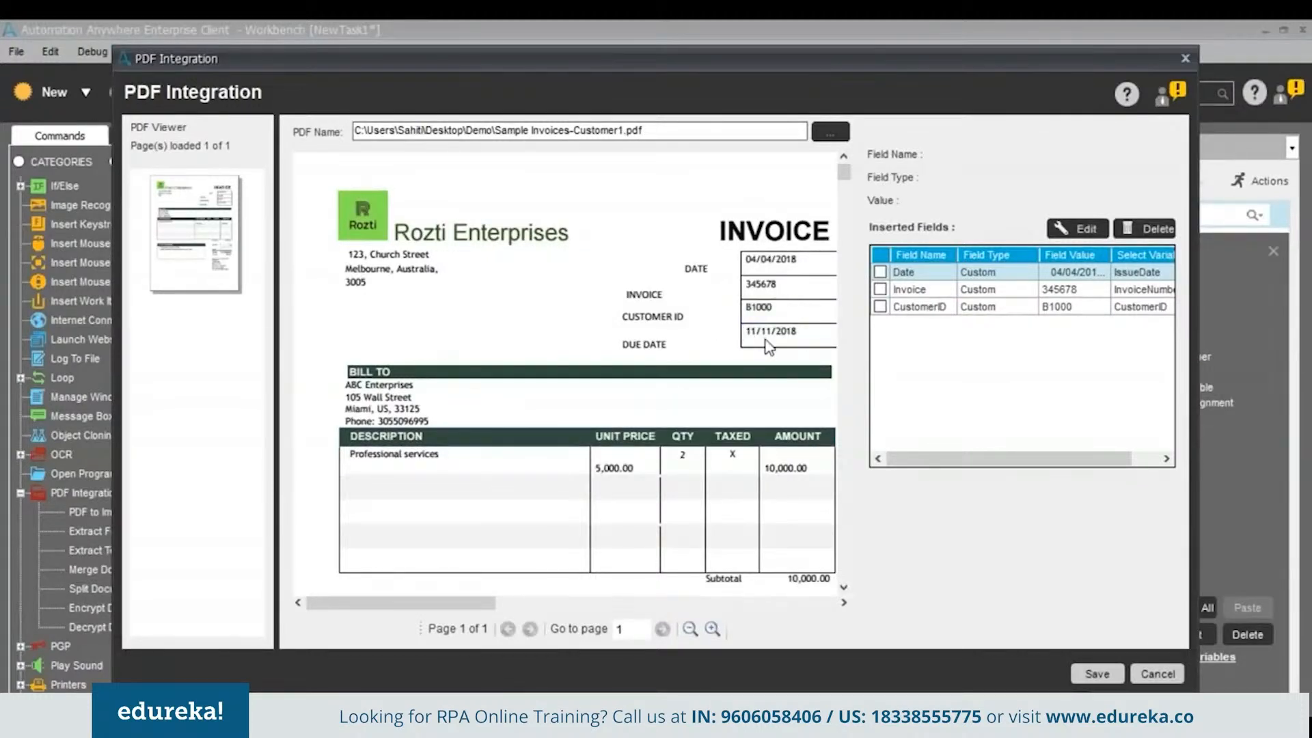
Capture the due date value on the invoice as a field named DueDate, assigned to the DueDate variable
{"action": "right_click", "coordinate": [806, 339]}
{"action": "left_click", "coordinate": [855, 340]}
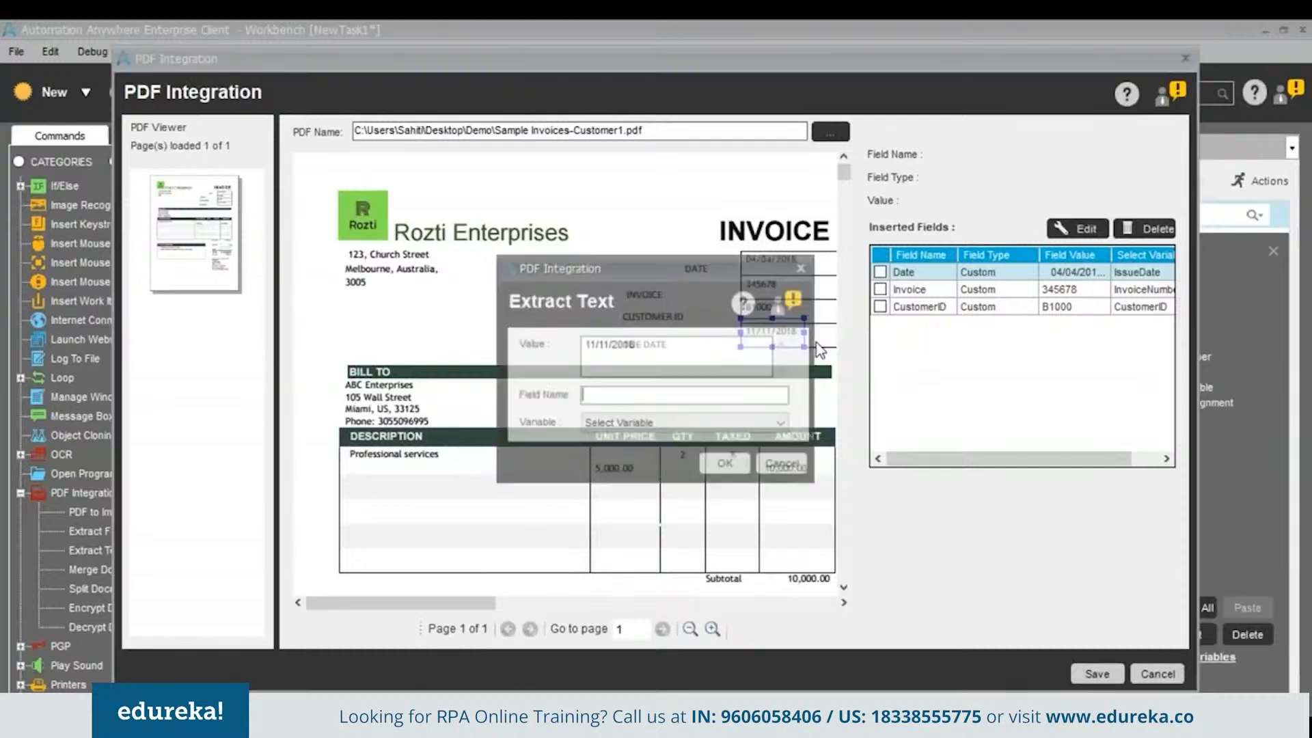
{"action": "left_click", "coordinate": [642, 395]}
{"action": "type", "text": "Due"}
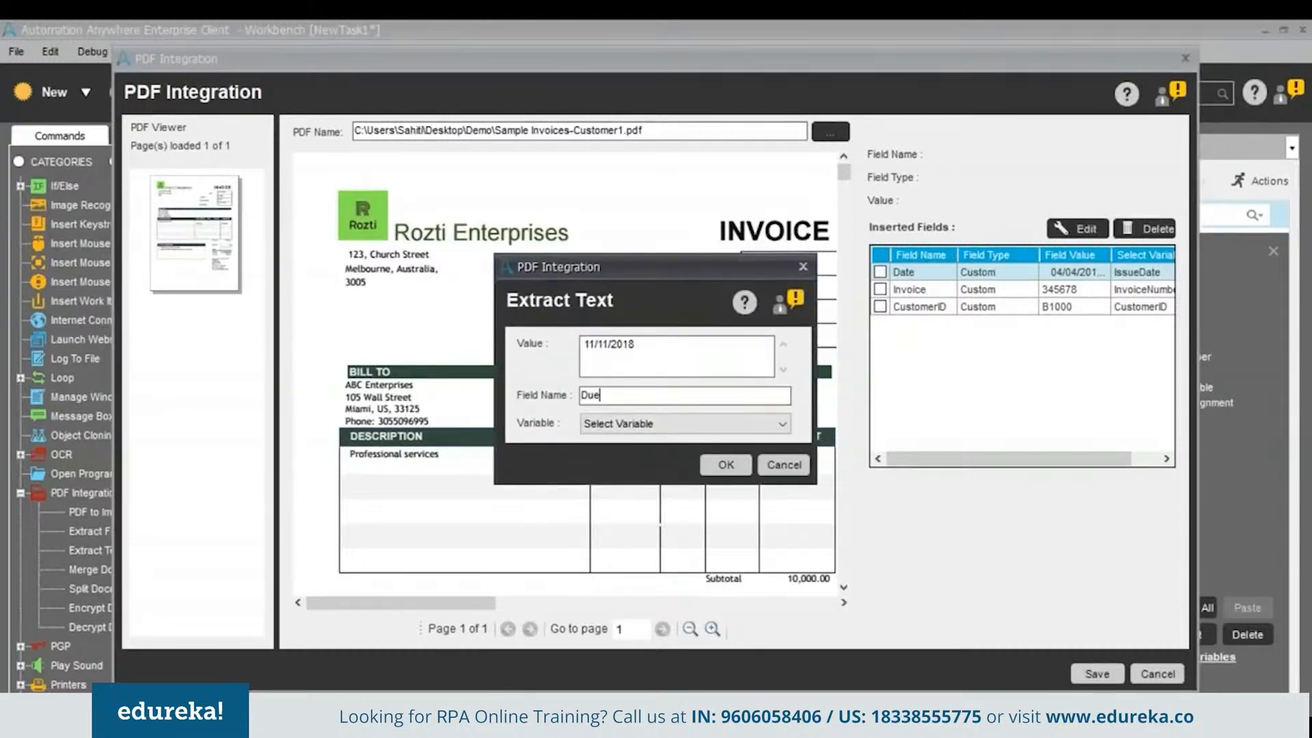
{"action": "type", "text": "Date"}
{"action": "left_click", "coordinate": [674, 424]}
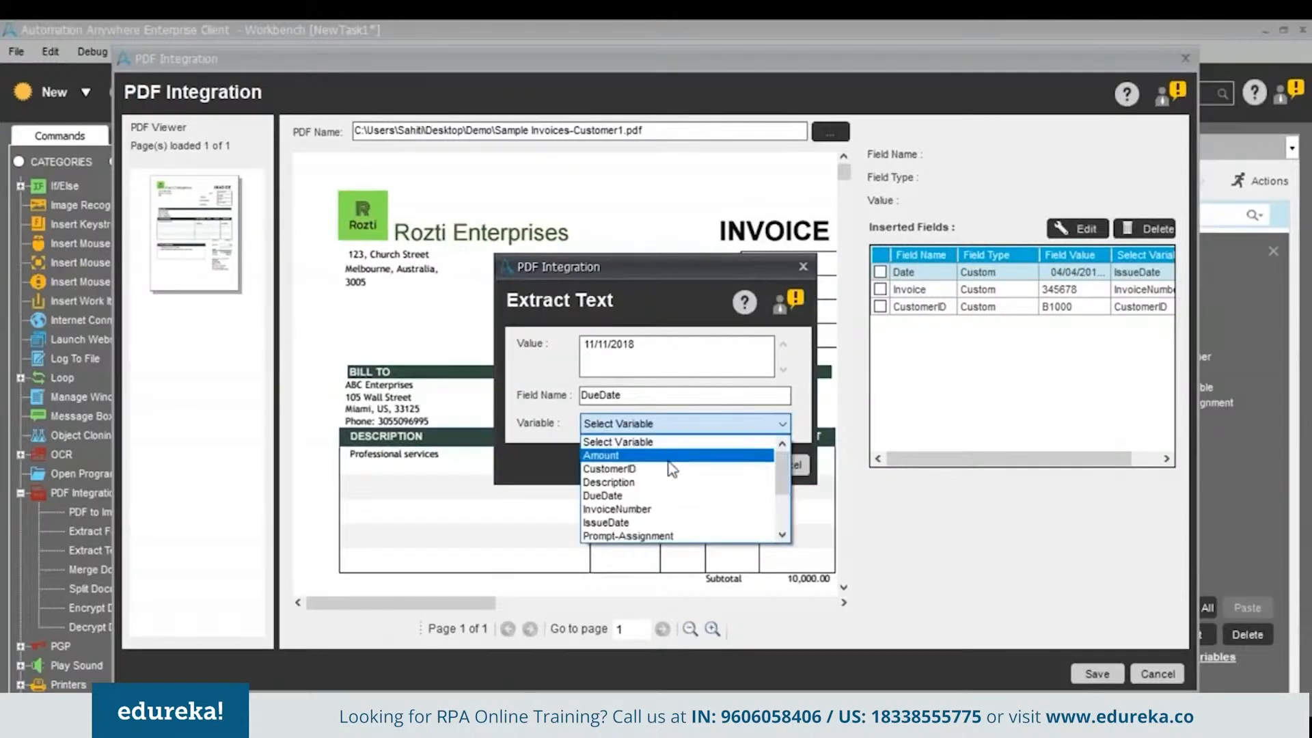
{"action": "left_click", "coordinate": [675, 495]}
{"action": "left_click", "coordinate": [727, 470]}
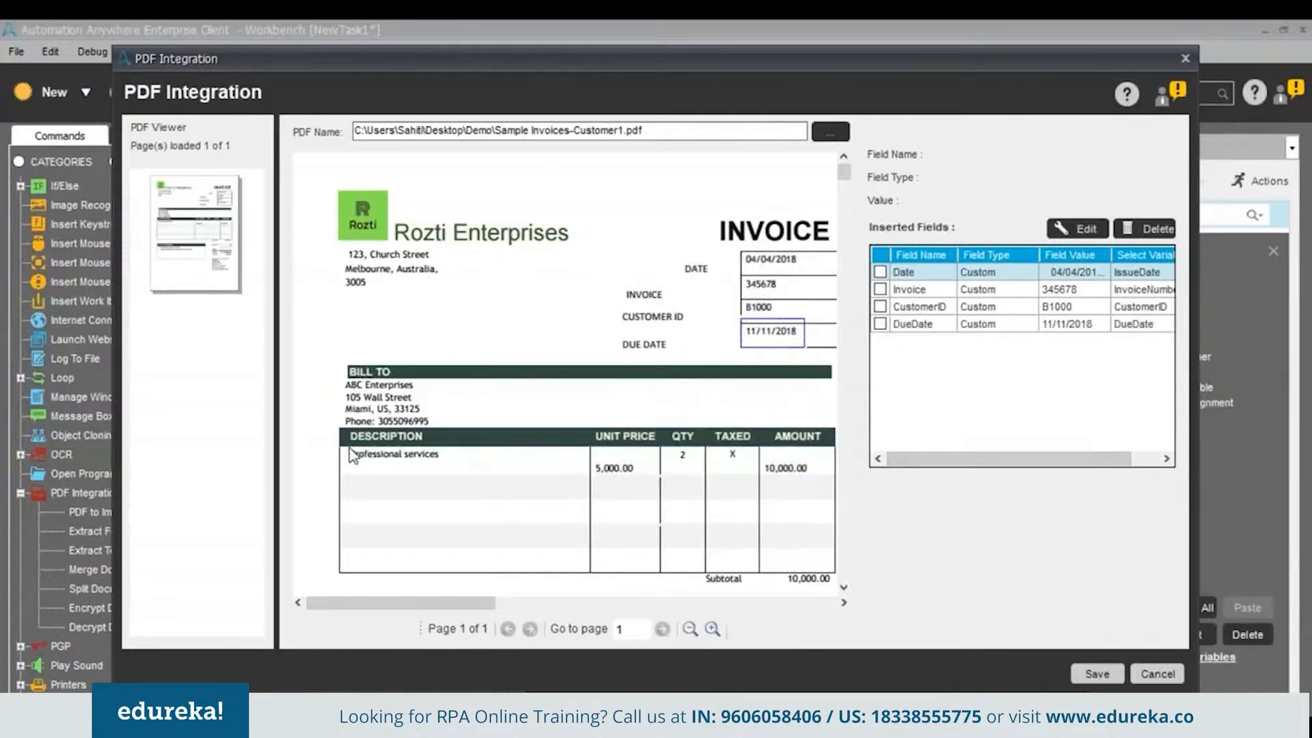
Capture the Professional services text in the invoice table as a field named Description, assigned to the Description variable
{"action": "left_click_drag", "start_coordinate": [346, 448], "coordinate": [458, 471]}
{"action": "right_click", "coordinate": [448, 470]}
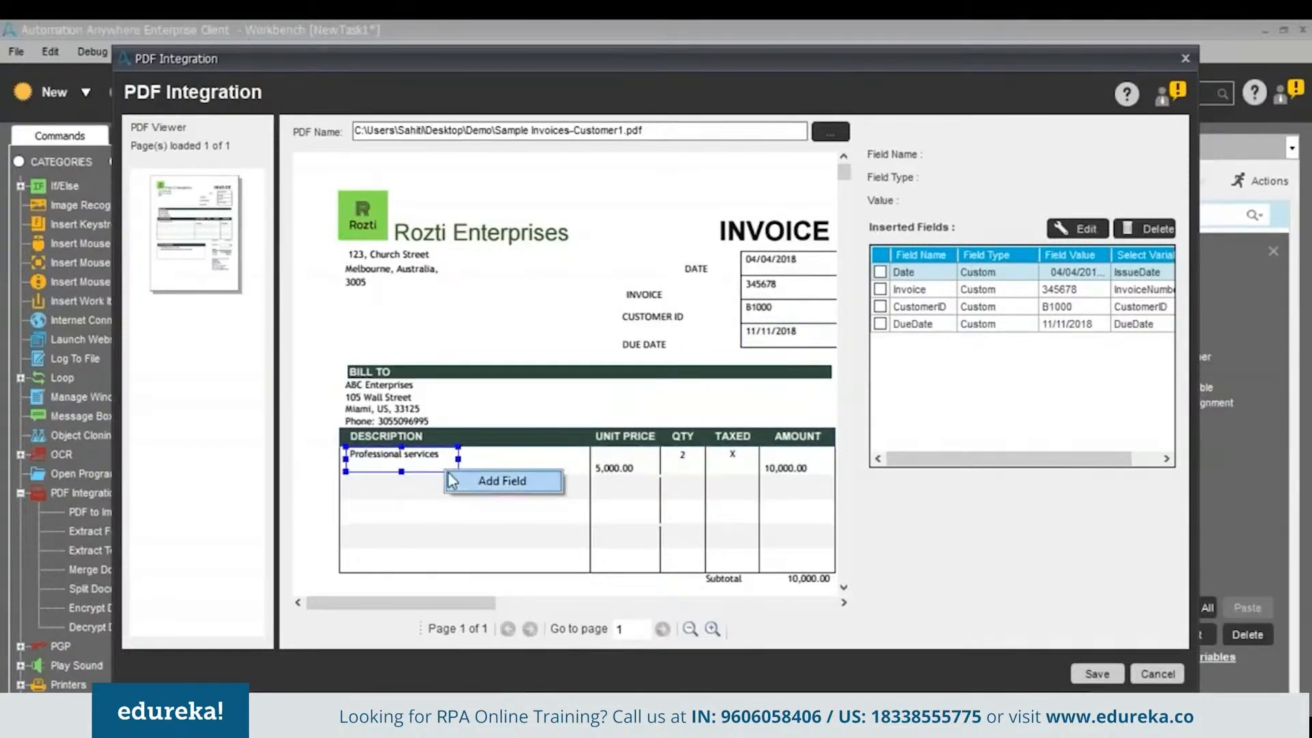
{"action": "left_click", "coordinate": [484, 479]}
{"action": "type", "text": "D"}
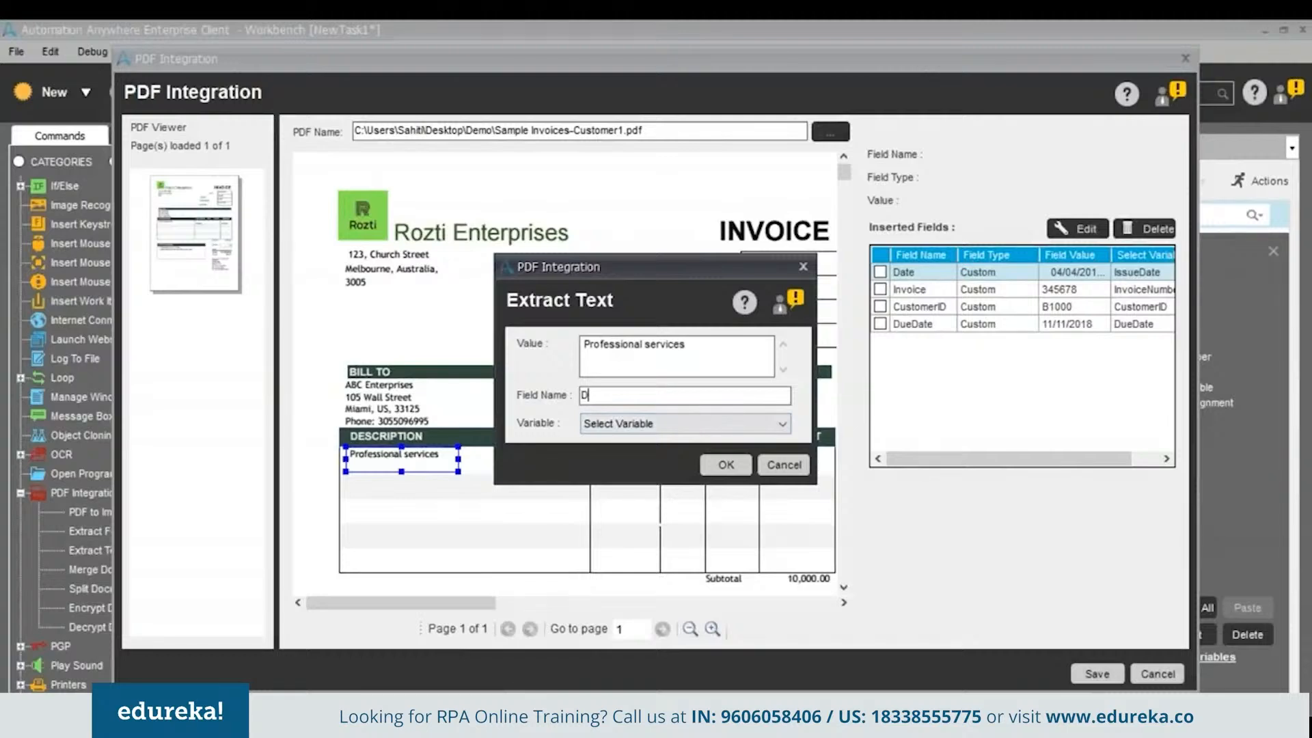
{"action": "type", "text": "escription"}
{"action": "left_click", "coordinate": [725, 465]}
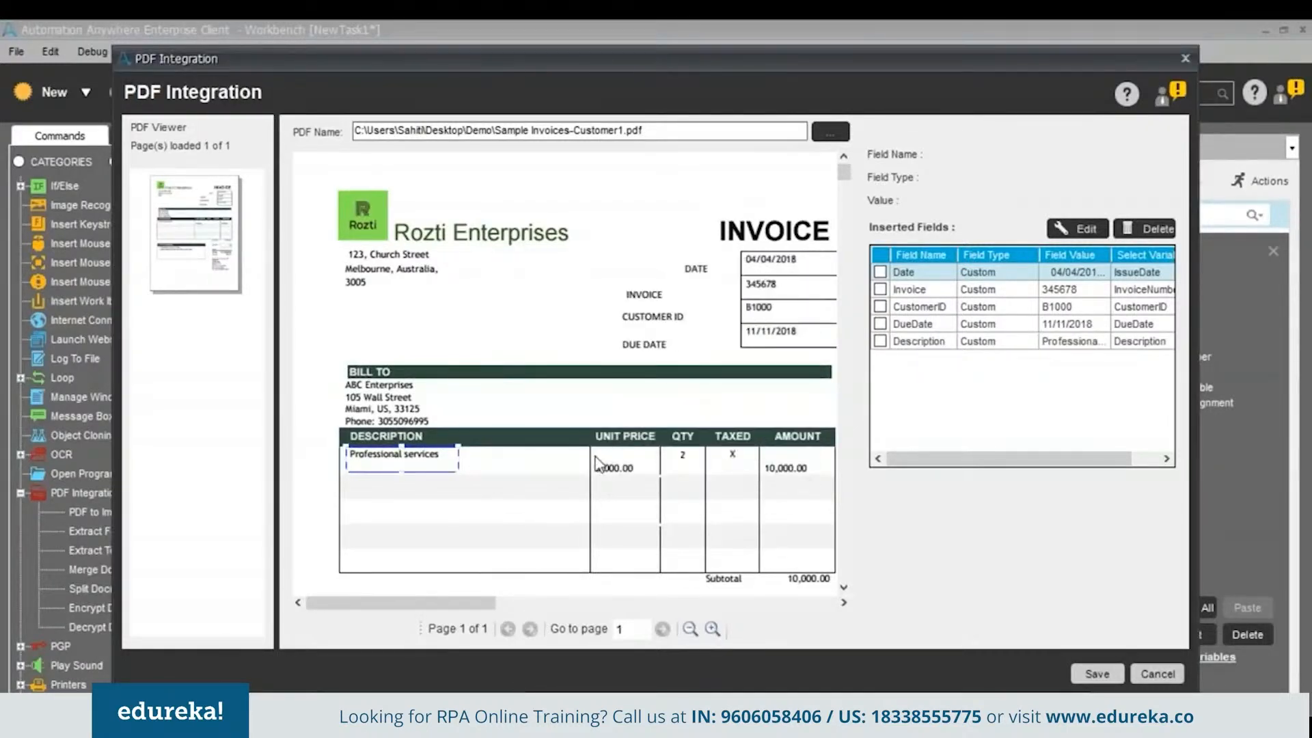
Capture the unit price in the invoice table as a field named UnitPrice, assigned to the UnitPrice variable
{"action": "left_click_drag", "start_coordinate": [595, 456], "coordinate": [636, 485]}
{"action": "left_click", "coordinate": [647, 486]}
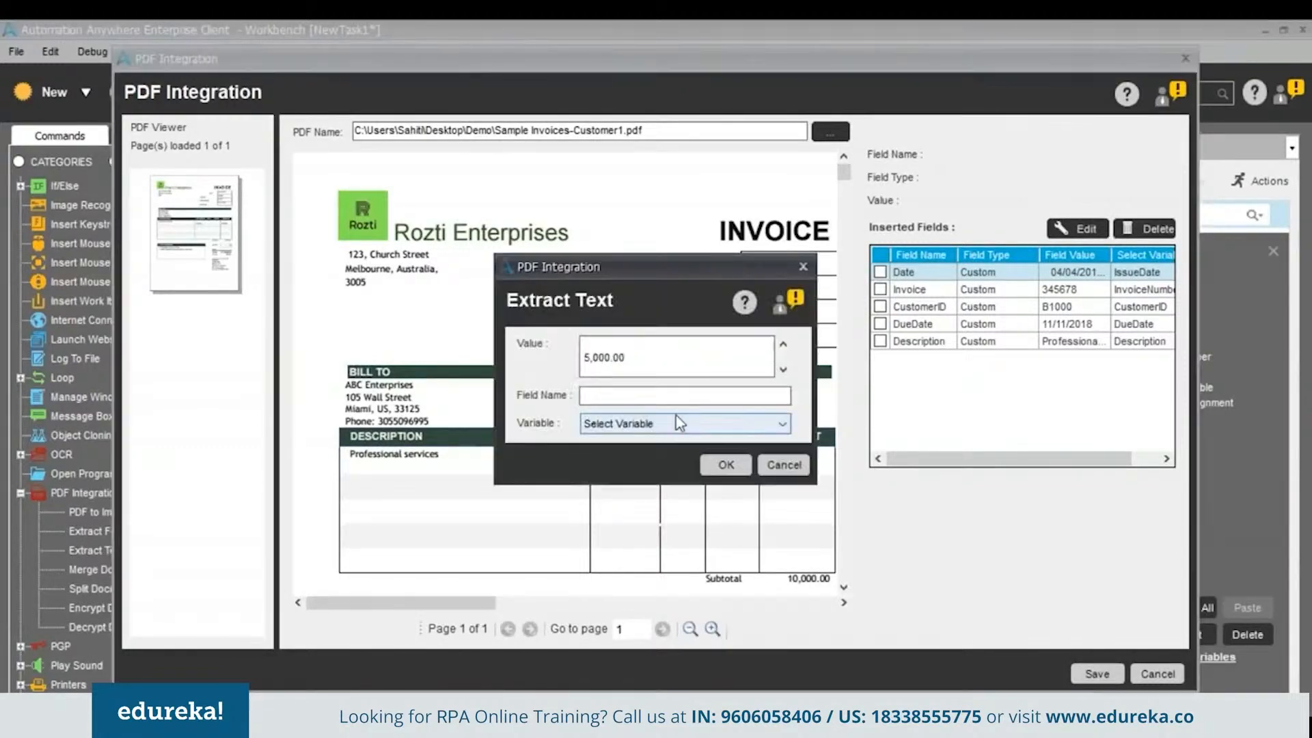
{"action": "type", "text": "UnitPrice"}
{"action": "left_click", "coordinate": [679, 423]}
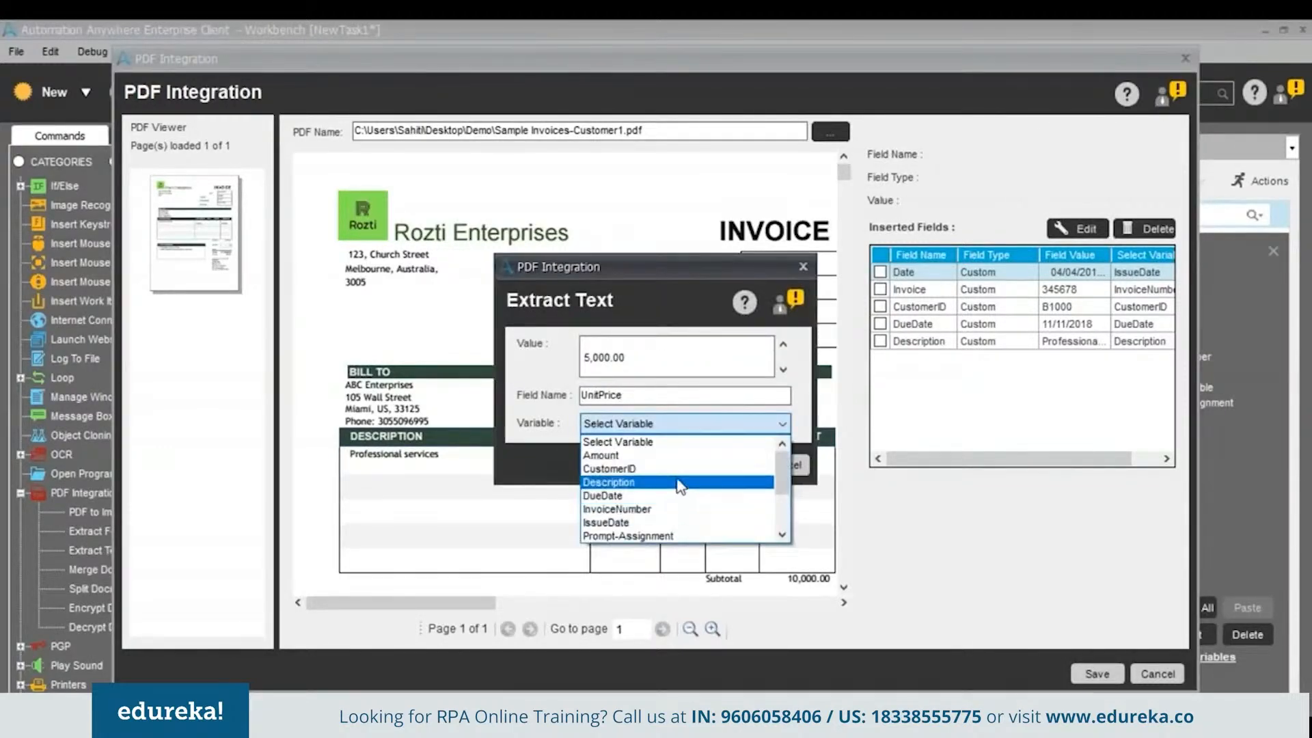
{"action": "scroll", "coordinate": [680, 486], "scroll_direction": "down", "scroll_amount": 1}
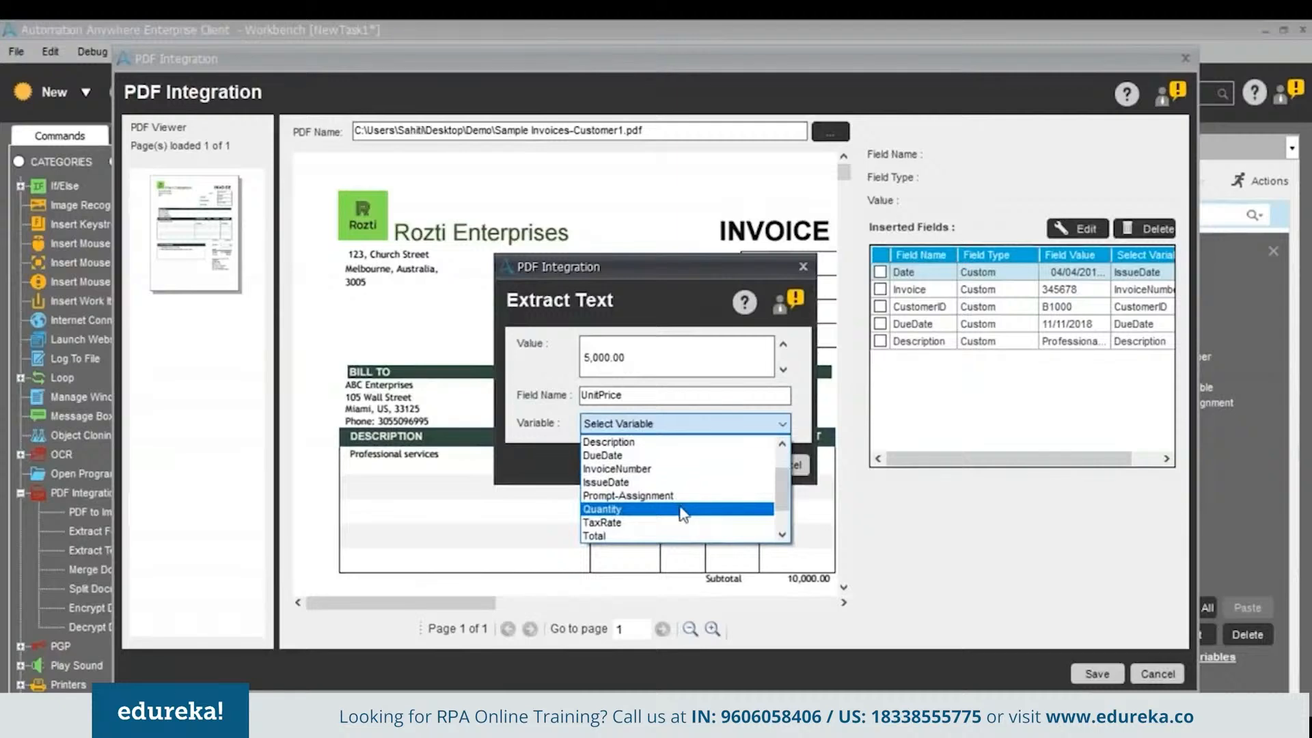
{"action": "left_click", "coordinate": [681, 513]}
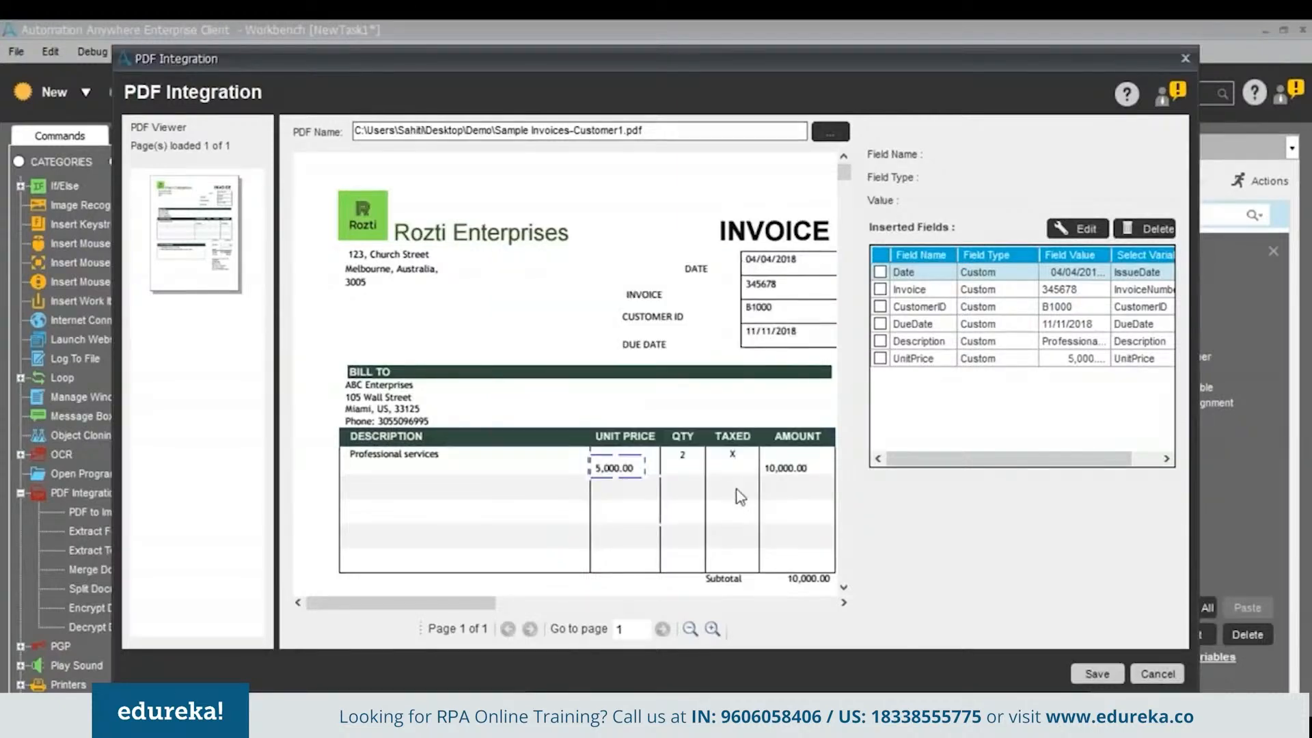
Capture the QTY value in the invoice table as a field named Quantity, assigned to the Quantity variable
{"action": "left_click_drag", "start_coordinate": [669, 446], "coordinate": [697, 469]}
{"action": "right_click", "coordinate": [699, 471]}
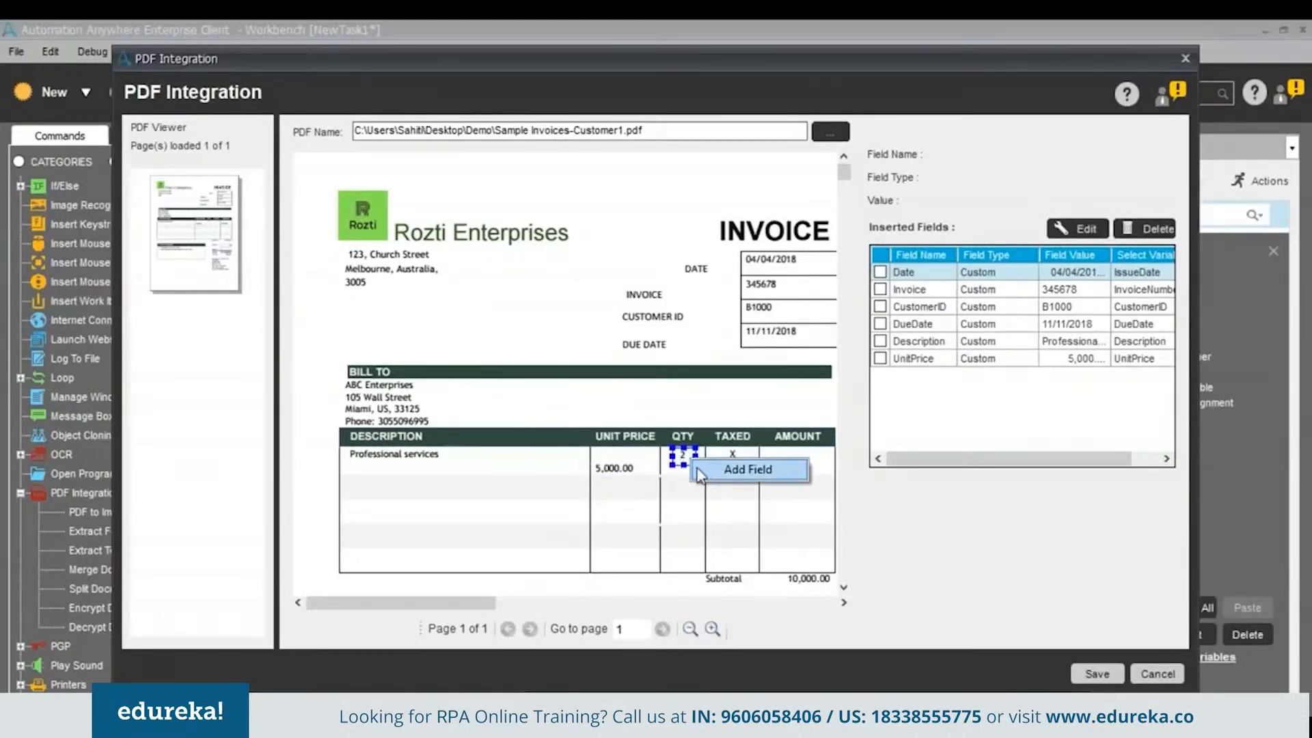
{"action": "left_click", "coordinate": [700, 473]}
{"action": "type", "text": "Quantity"}
{"action": "left_click", "coordinate": [782, 424]}
{"action": "left_click", "coordinate": [652, 519]}
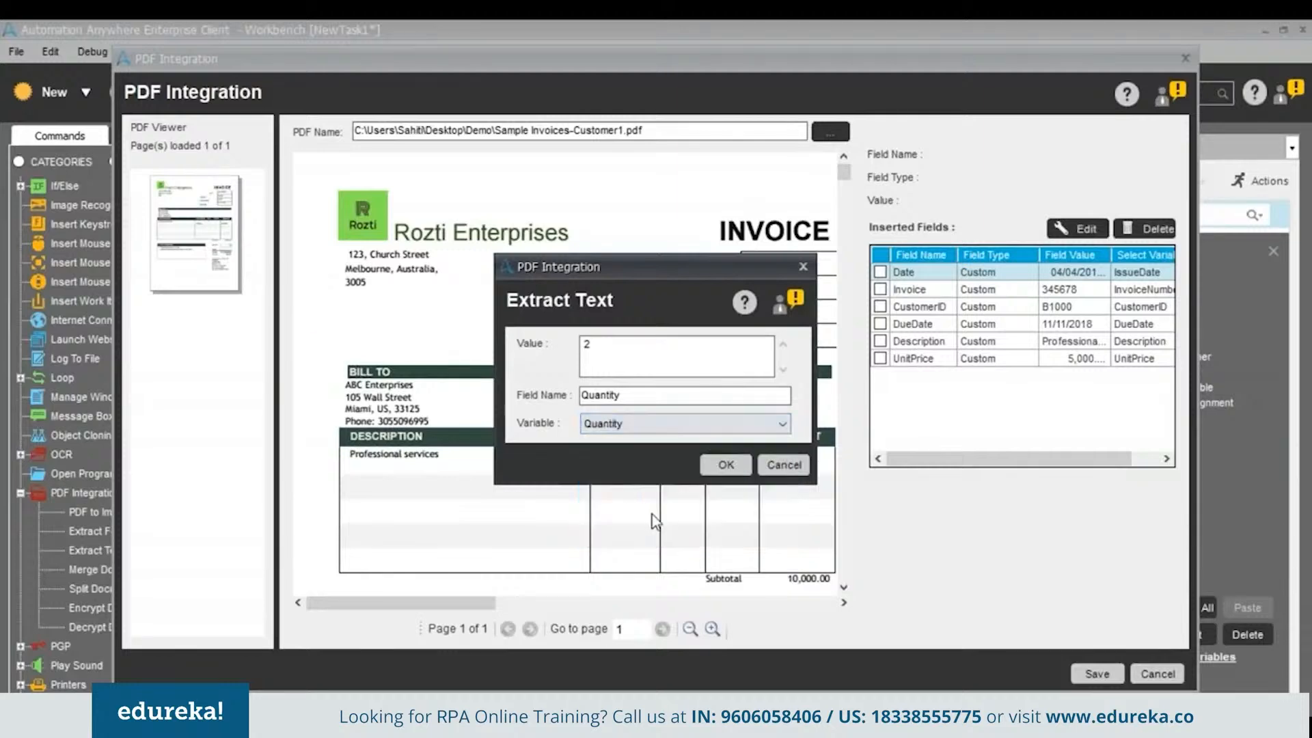
{"action": "left_click", "coordinate": [723, 468]}
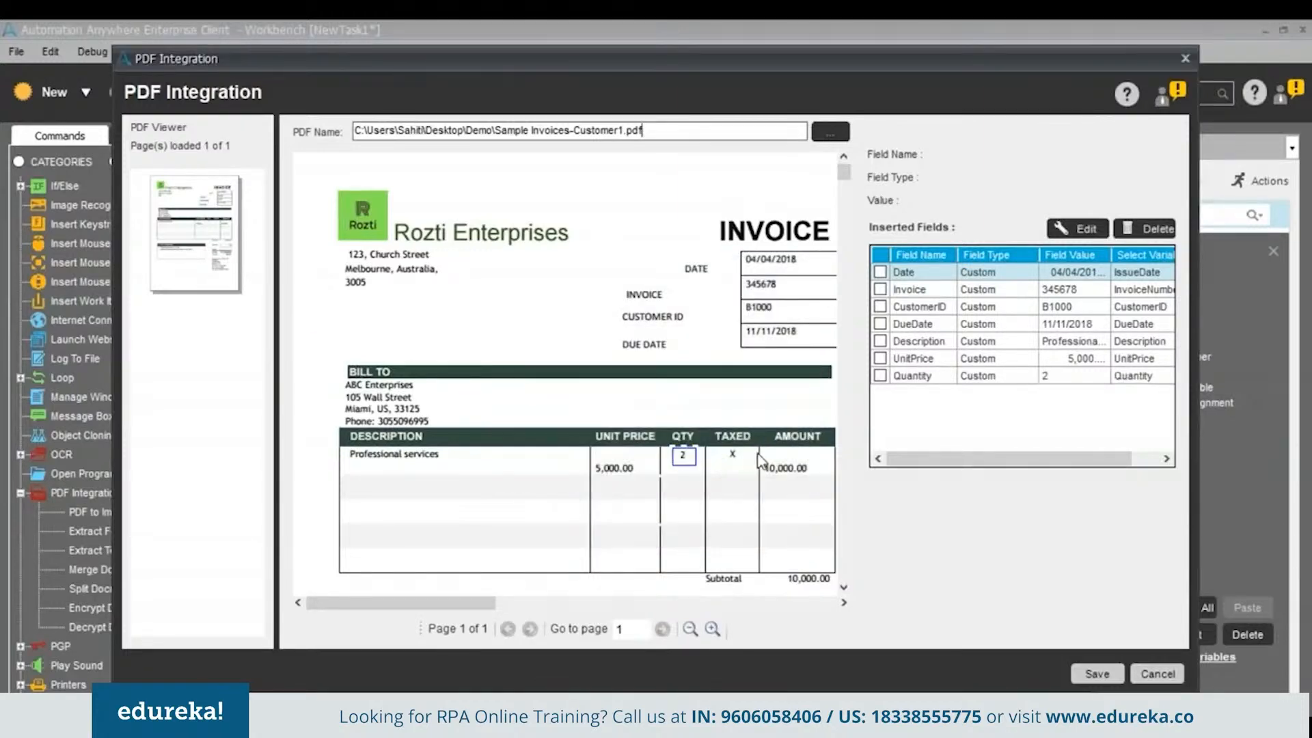
Capture the line item's amount in the invoice table as a field named Amount, assigned to the Amount variable
{"action": "left_click_drag", "start_coordinate": [759, 453], "coordinate": [818, 476]}
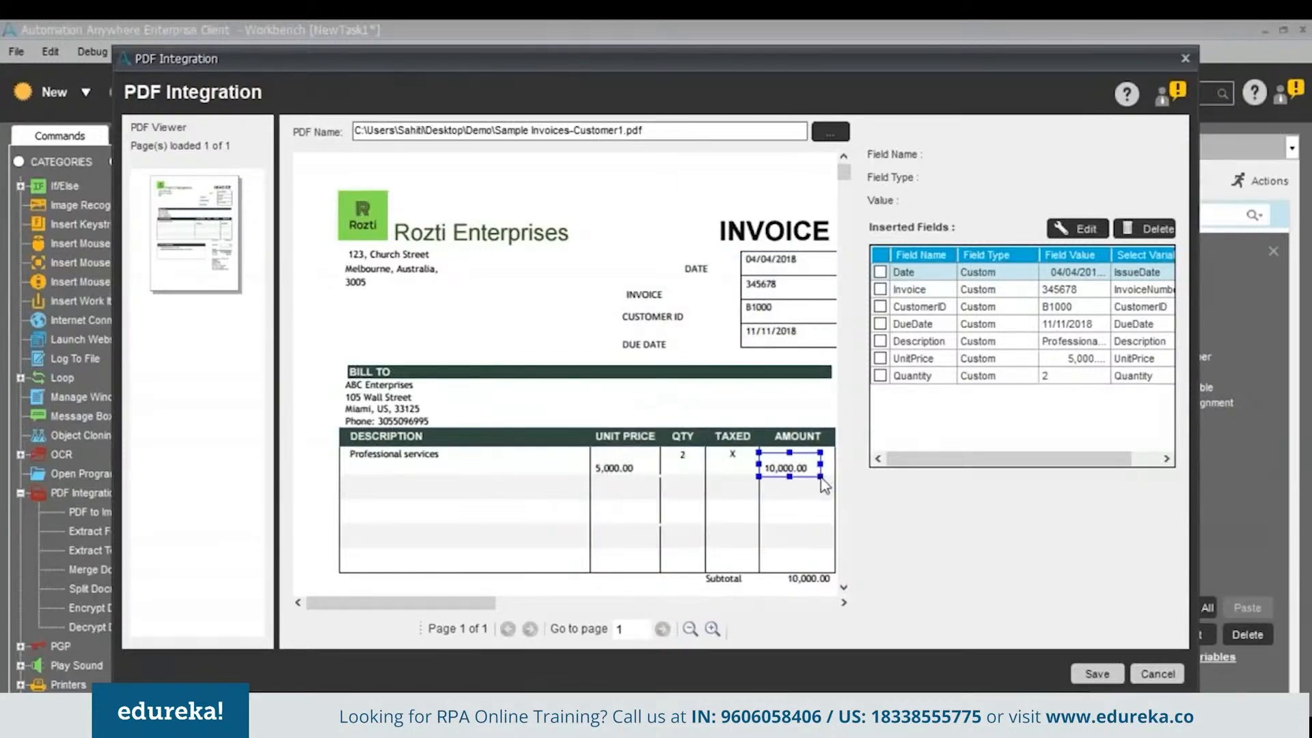
{"action": "right_click", "coordinate": [814, 475]}
{"action": "left_click", "coordinate": [848, 488]}
{"action": "type", "text": "Amount"}
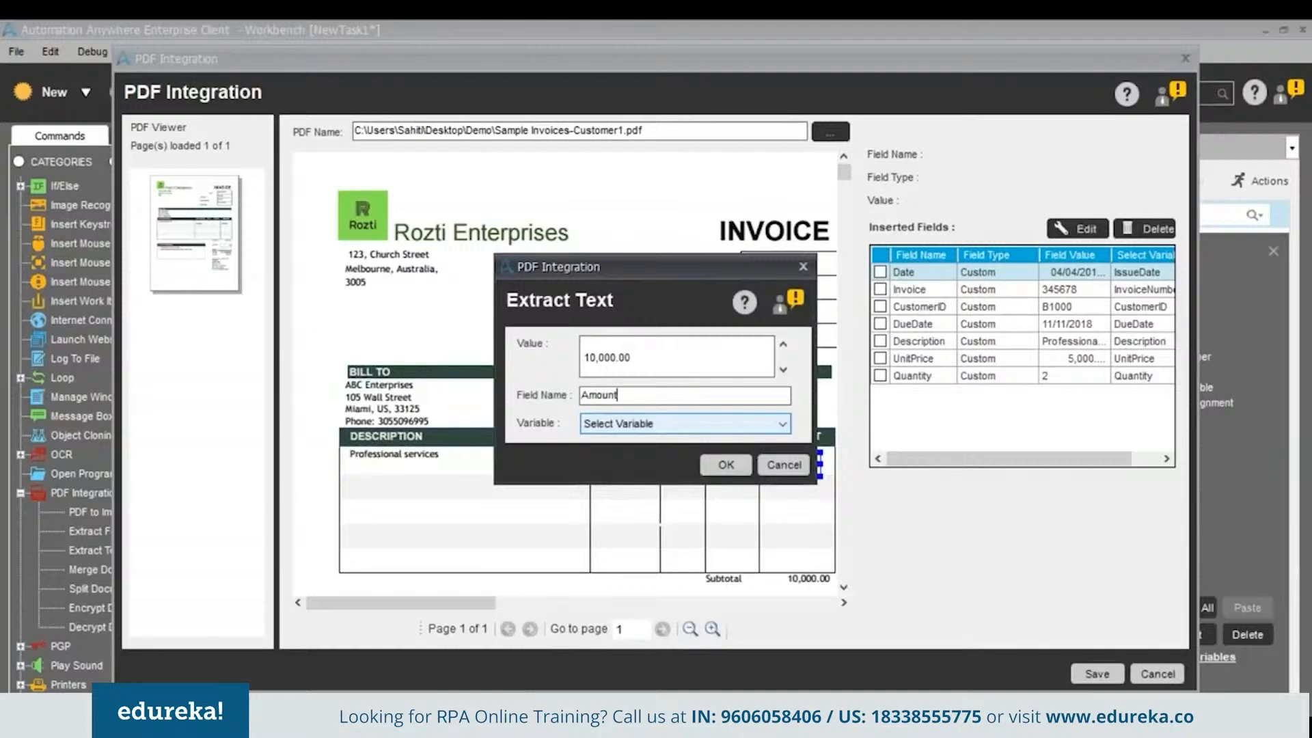
{"action": "left_click", "coordinate": [632, 424]}
{"action": "left_click", "coordinate": [629, 453]}
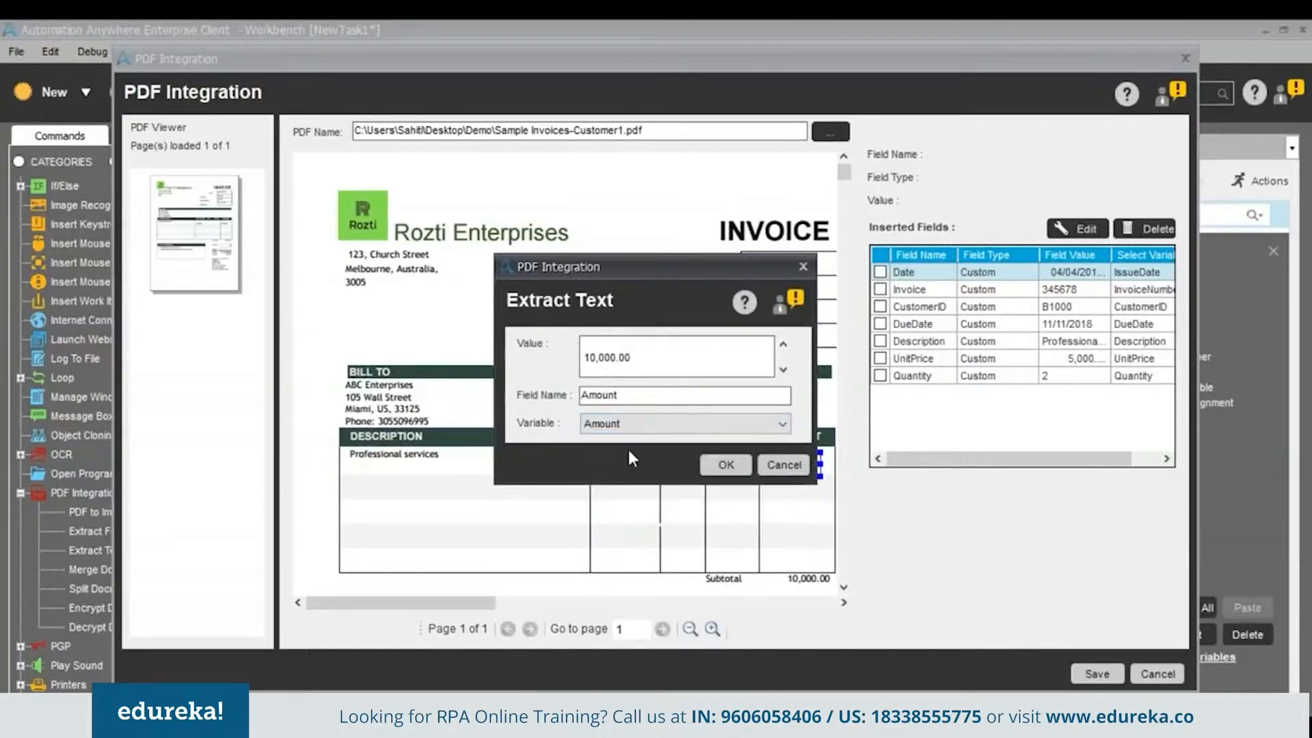
{"action": "left_click", "coordinate": [728, 465]}
Capture the tax rate value below the invoice table as a field named TaxRate, assigned to the TaxRate variable
{"action": "scroll", "coordinate": [803, 566], "scroll_direction": "down", "scroll_amount": 3}
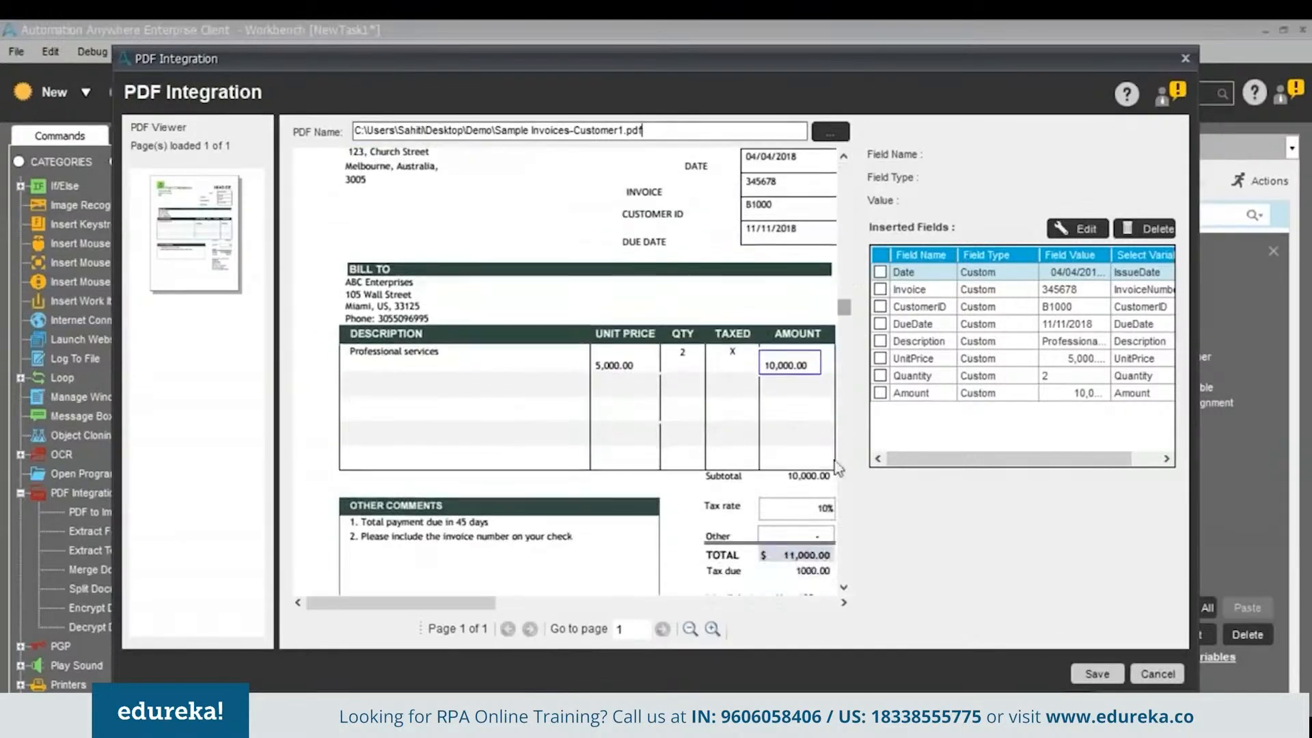
{"action": "left_click_drag", "start_coordinate": [787, 509], "coordinate": [835, 521]}
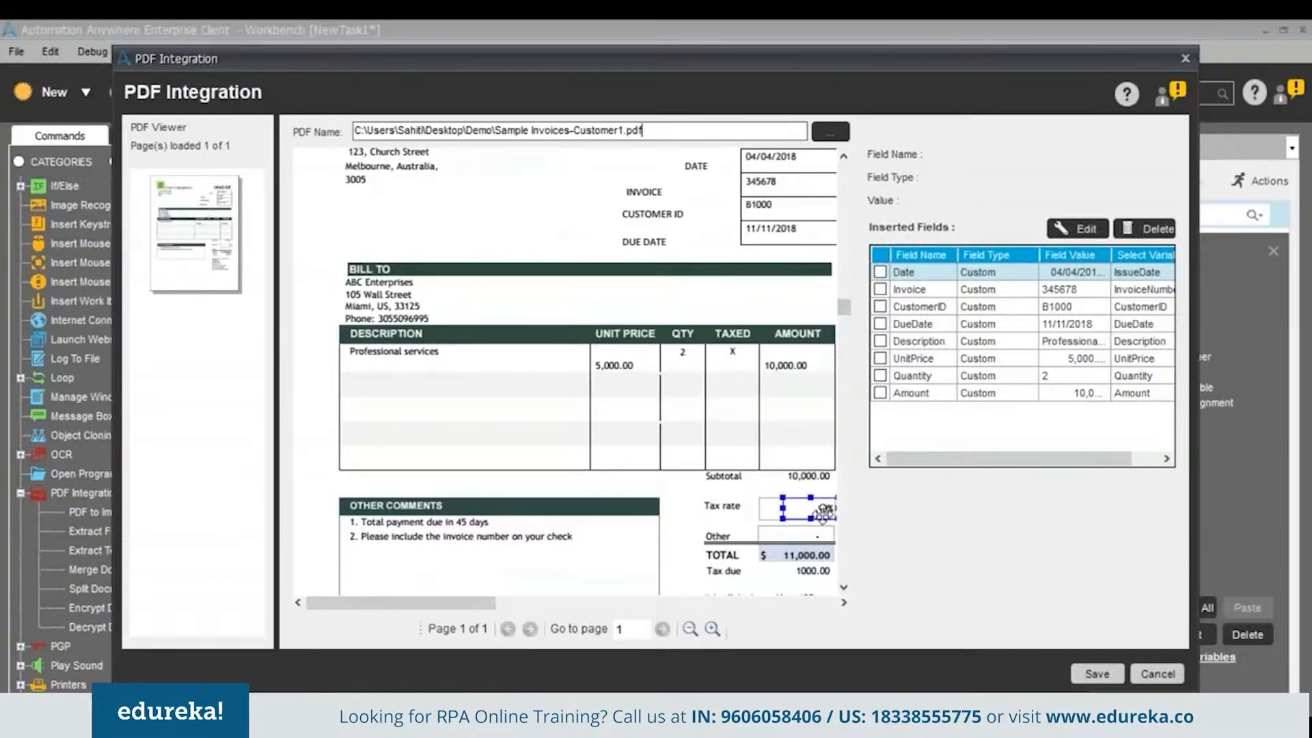
{"action": "right_click", "coordinate": [828, 525]}
{"action": "left_click", "coordinate": [881, 526]}
{"action": "type", "text": "Tax"}
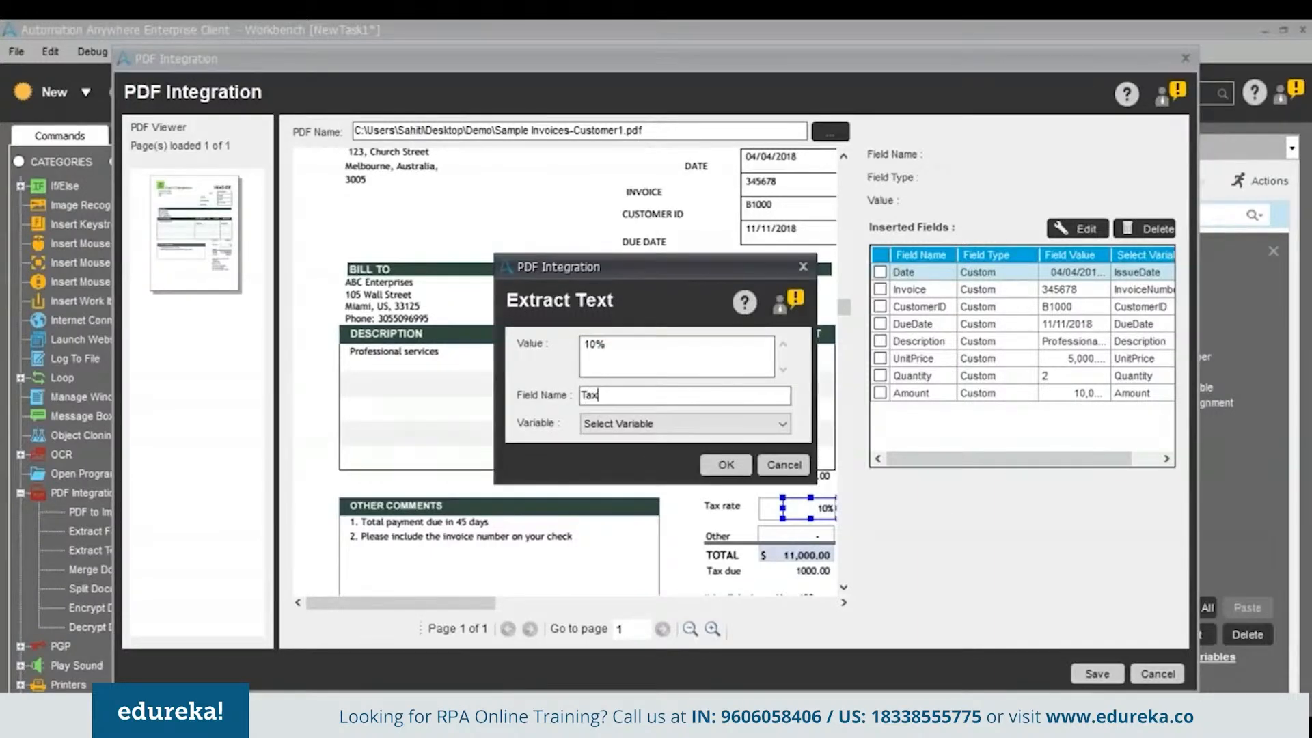
{"action": "type", "text": "Rate"}
{"action": "left_click", "coordinate": [618, 425]}
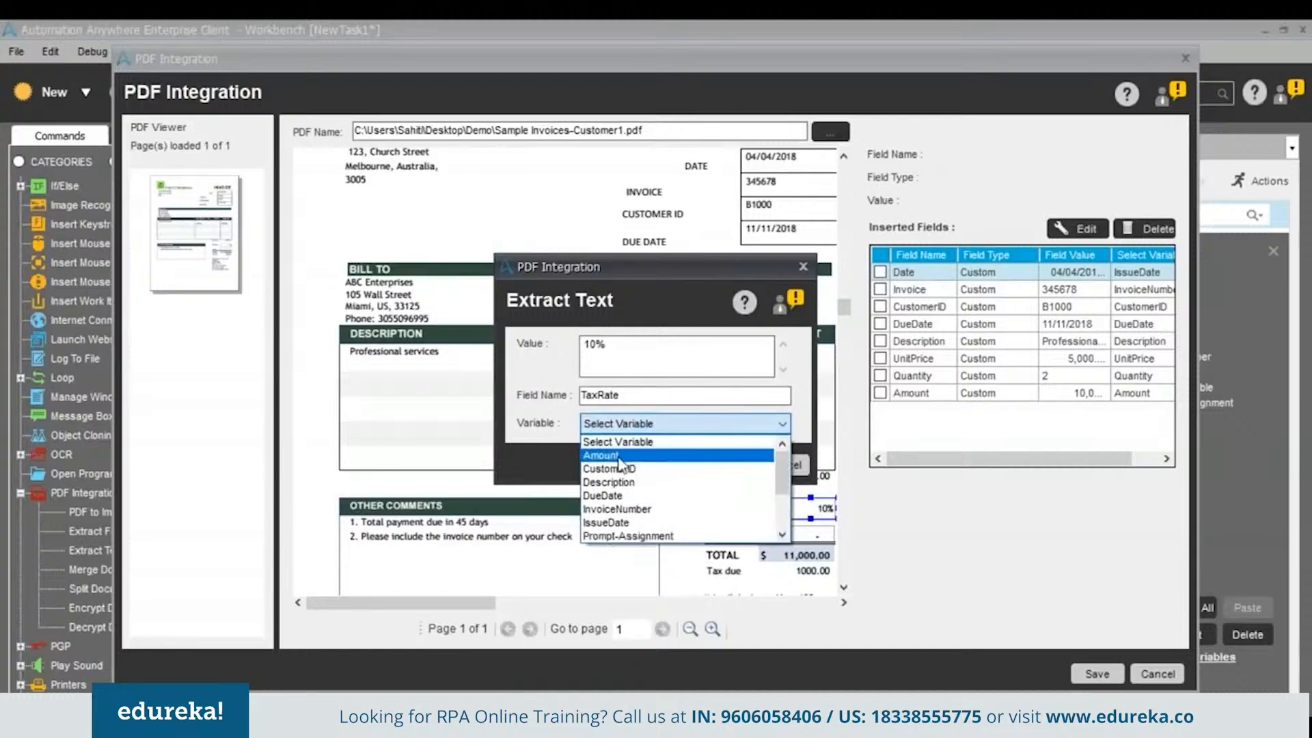
{"action": "scroll", "coordinate": [647, 513], "scroll_direction": "down", "scroll_amount": 2}
{"action": "left_click", "coordinate": [647, 522]}
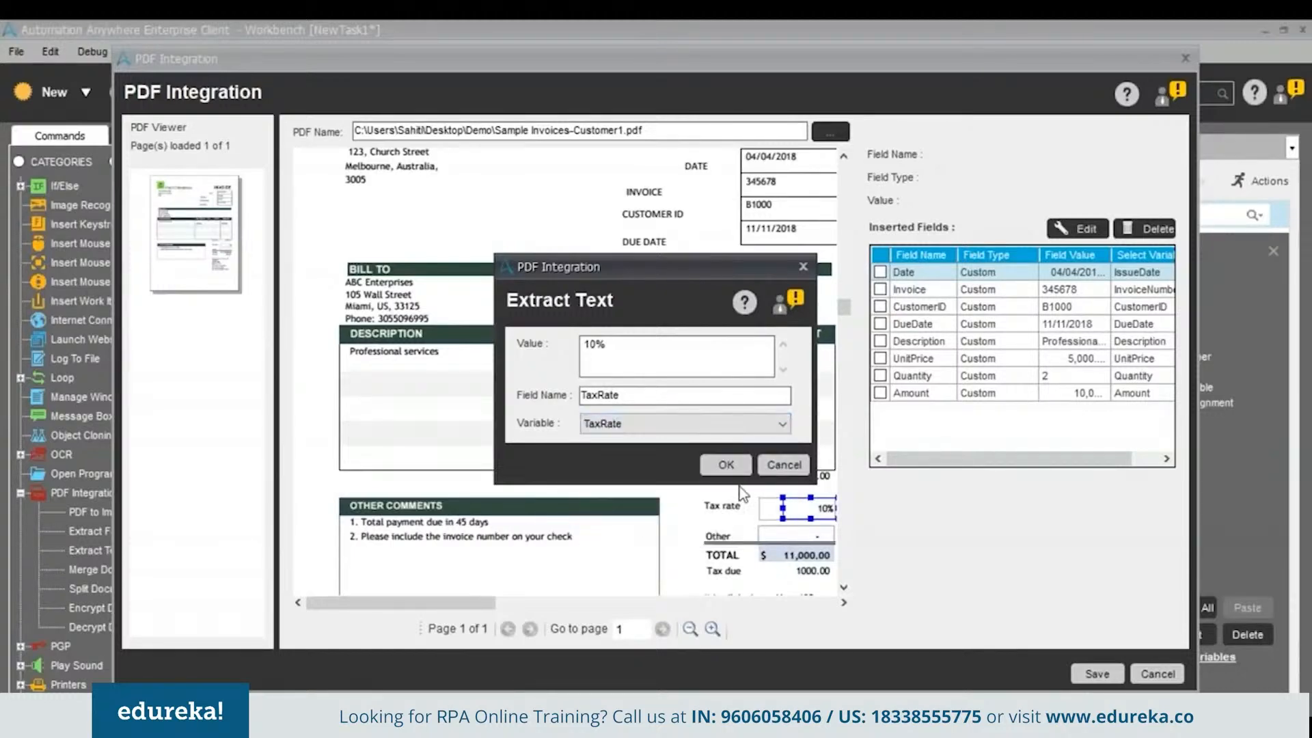
{"action": "left_click", "coordinate": [723, 460]}
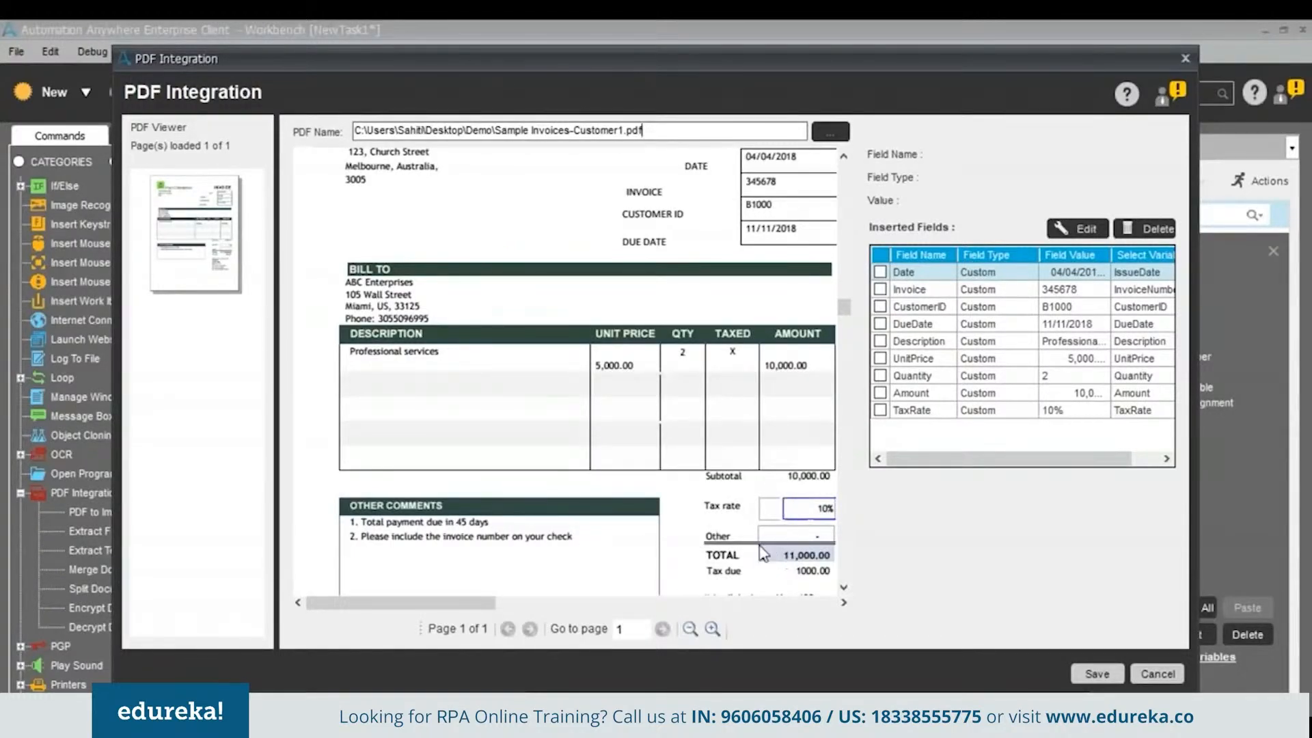
Capture the invoice's TOTAL value as a field named Total, assigned to the Total variable
{"action": "left_click_drag", "start_coordinate": [835, 564], "coordinate": [752, 545]}
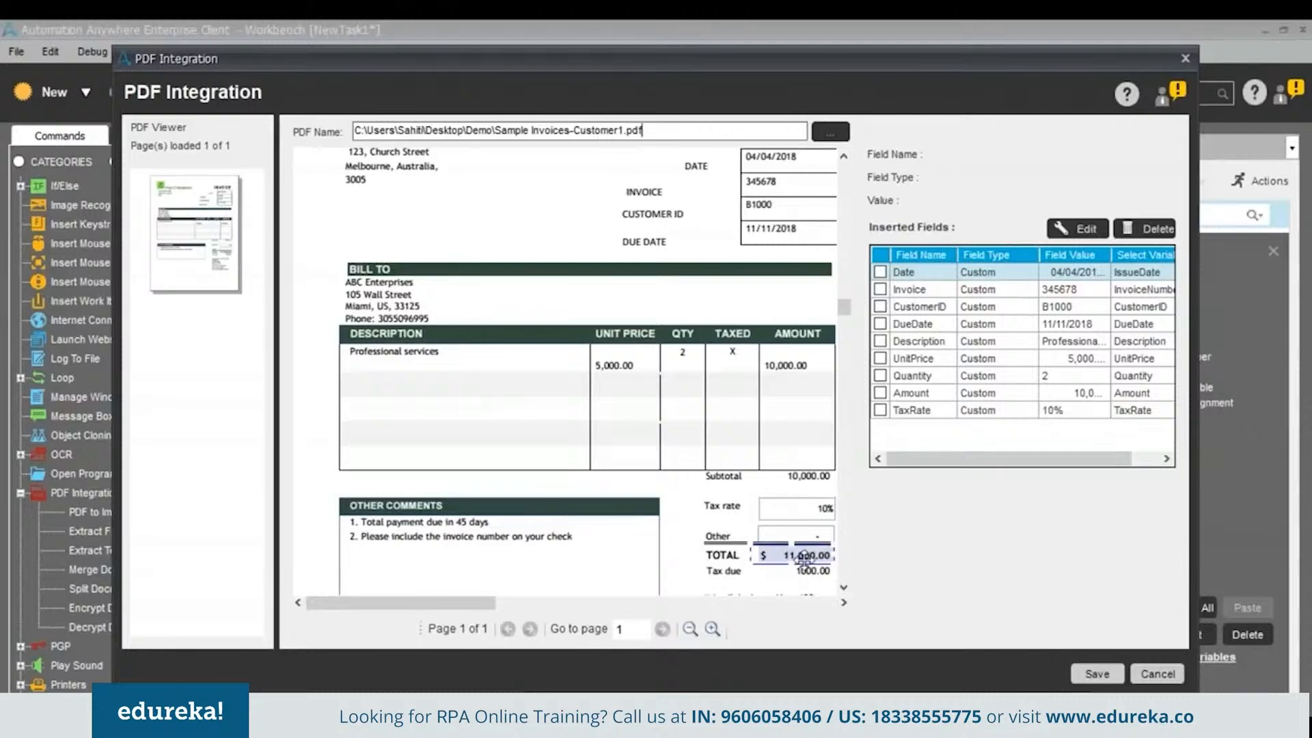
{"action": "right_click", "coordinate": [813, 557]}
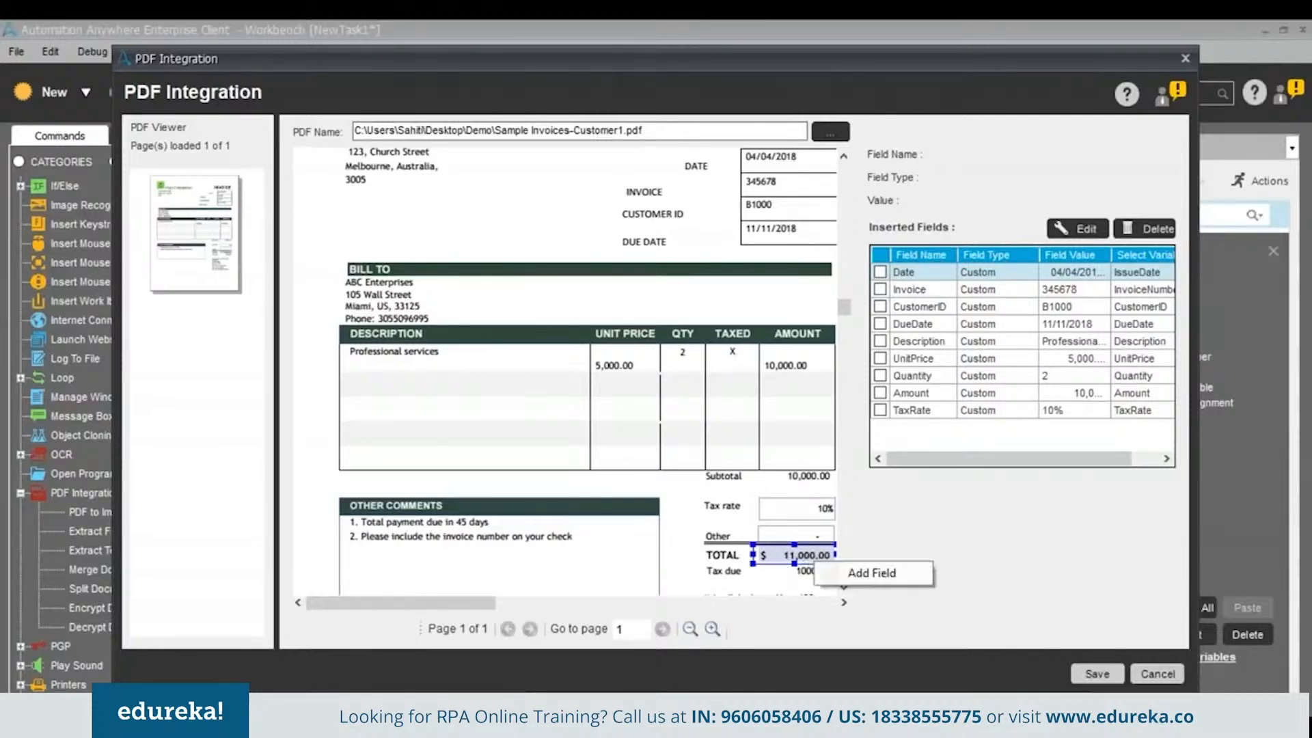
{"action": "left_click", "coordinate": [847, 574]}
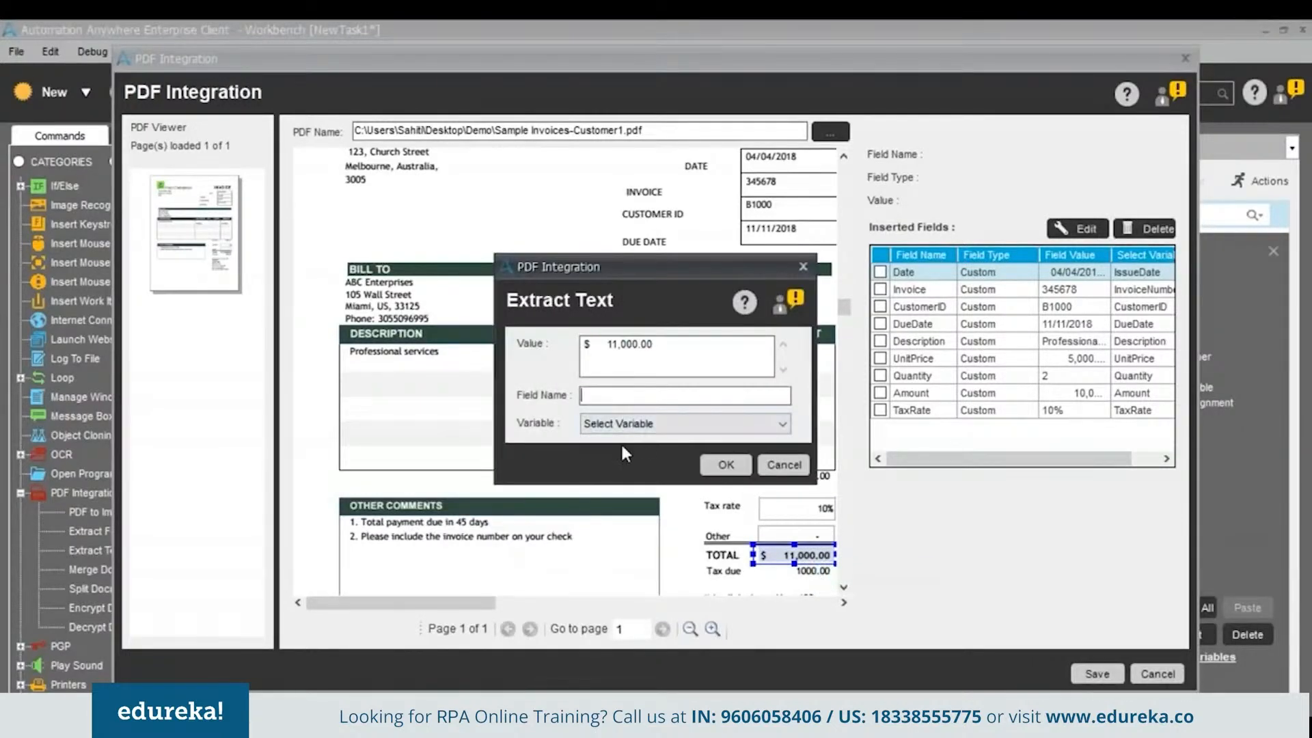
{"action": "type", "text": "Total"}
{"action": "left_click", "coordinate": [621, 424]}
{"action": "scroll", "coordinate": [689, 540], "scroll_direction": "down", "scroll_amount": 3}
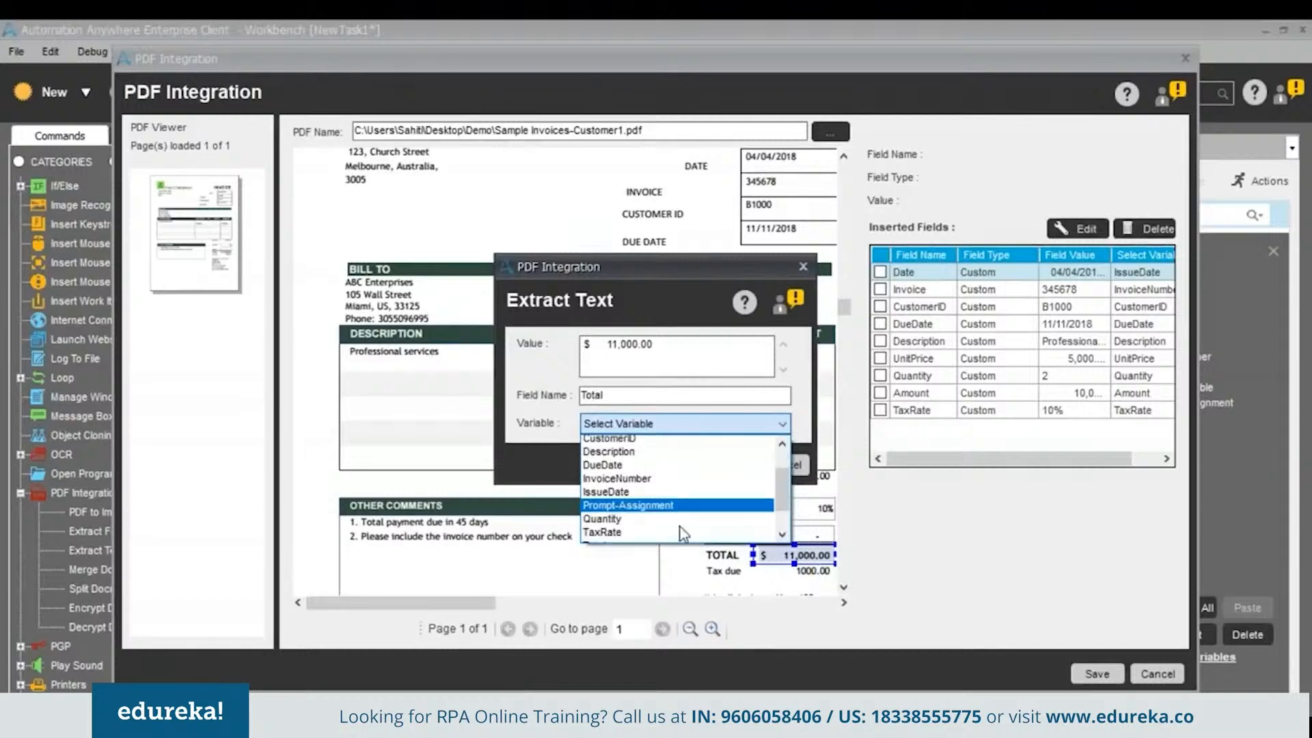
{"action": "left_click", "coordinate": [686, 536]}
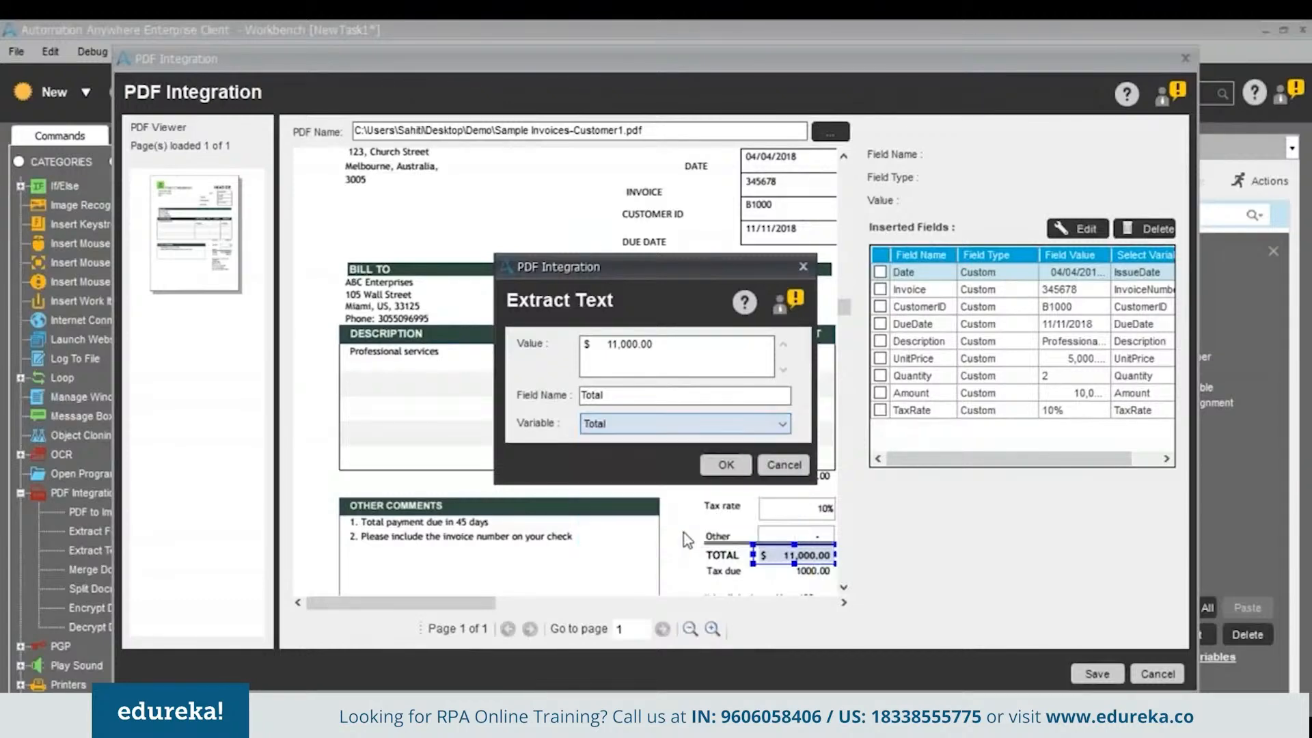
{"action": "left_click", "coordinate": [728, 477]}
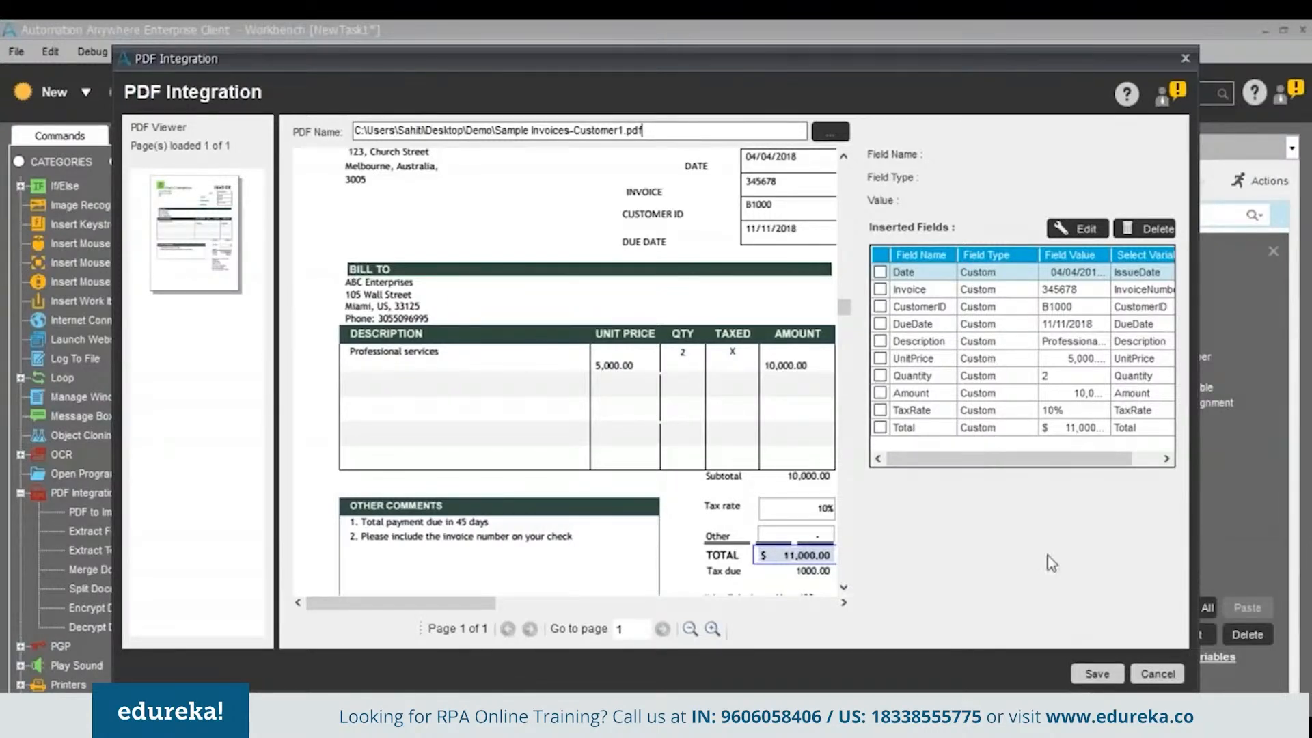
Save the captured invoice fields and add the Extract Form Fields action for Sample Invoices-Customer1.pdf to the task
{"action": "left_click", "coordinate": [1095, 672]}
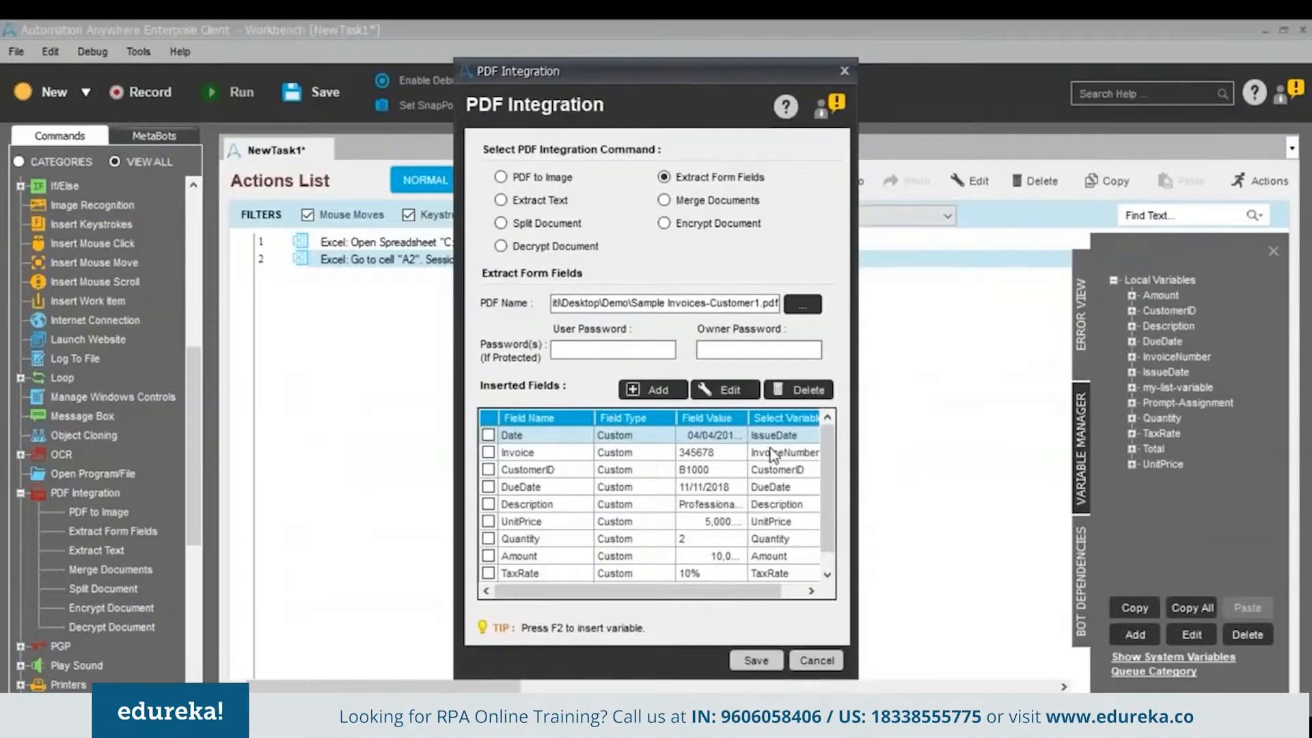
{"action": "scroll", "coordinate": [787, 506], "scroll_direction": "down", "scroll_amount": 1}
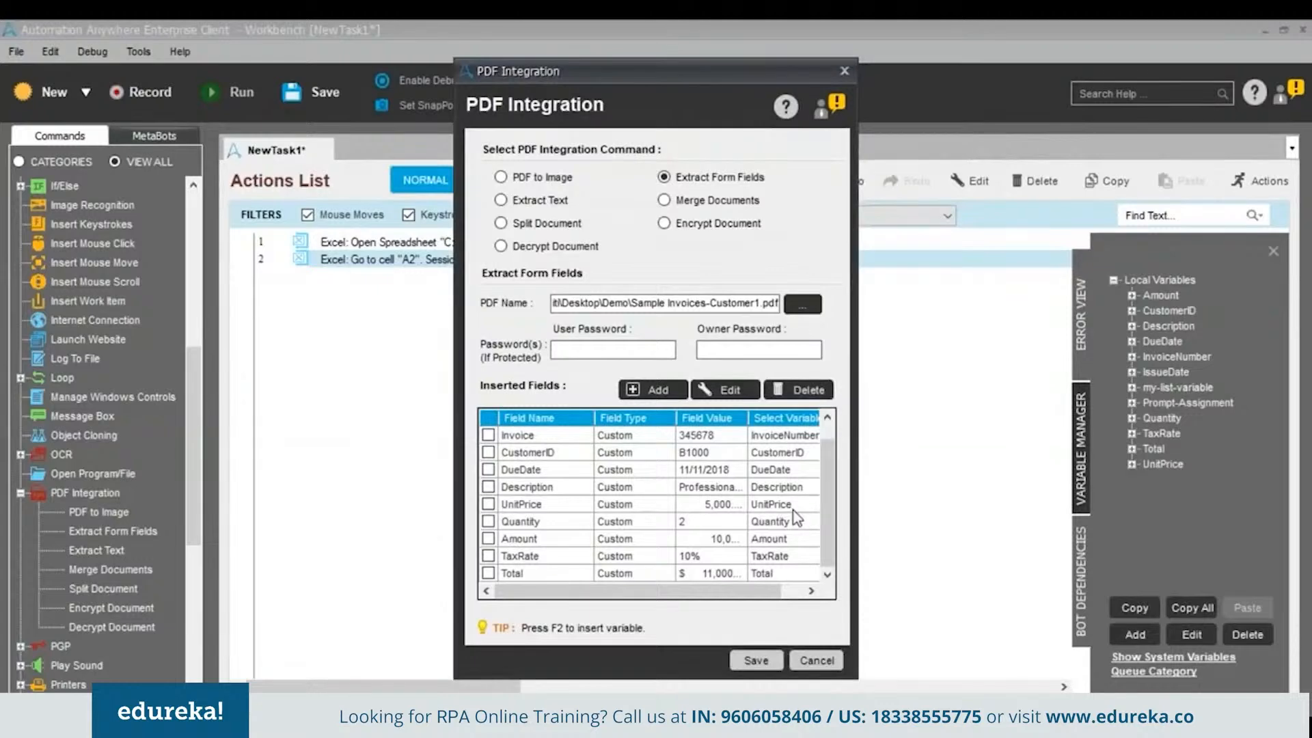
{"action": "left_click", "coordinate": [774, 667]}
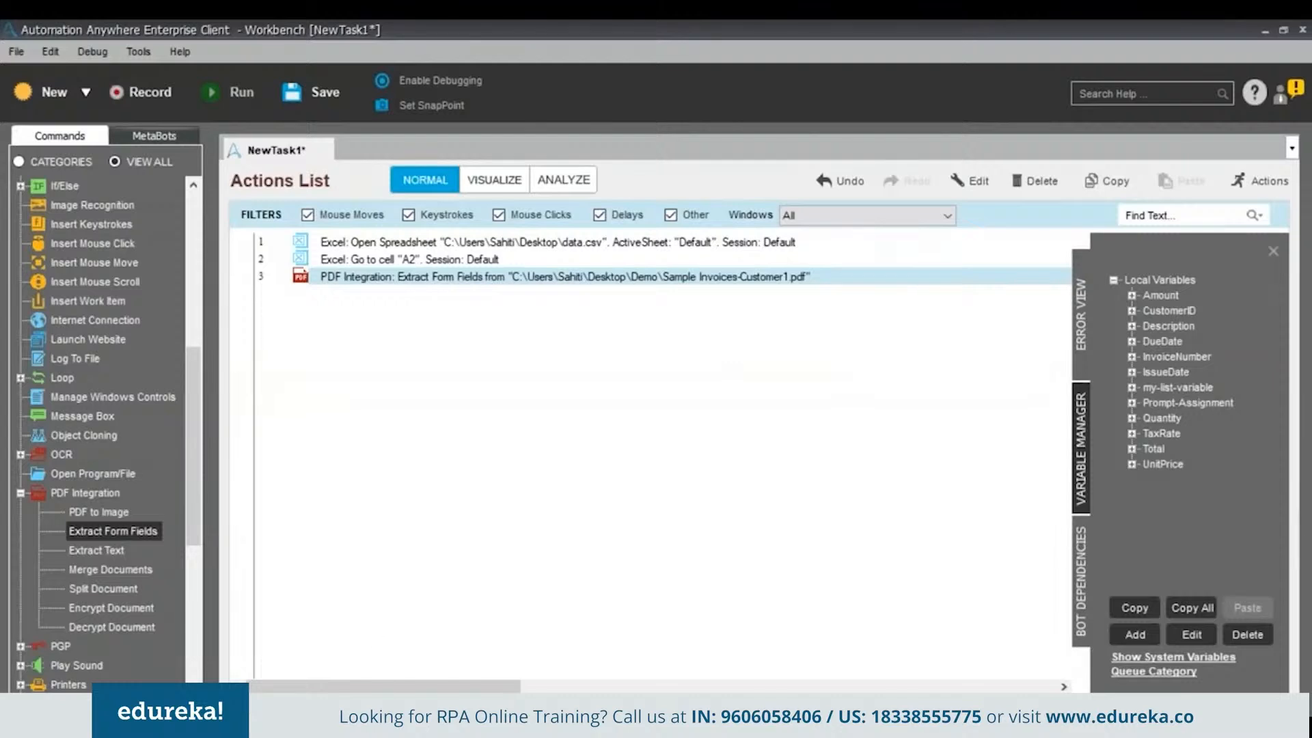
Add an Excel Set Cell action that fills the active cell with the $IssueDate$ variable
{"action": "scroll", "coordinate": [71, 371], "scroll_direction": "up", "scroll_amount": 6}
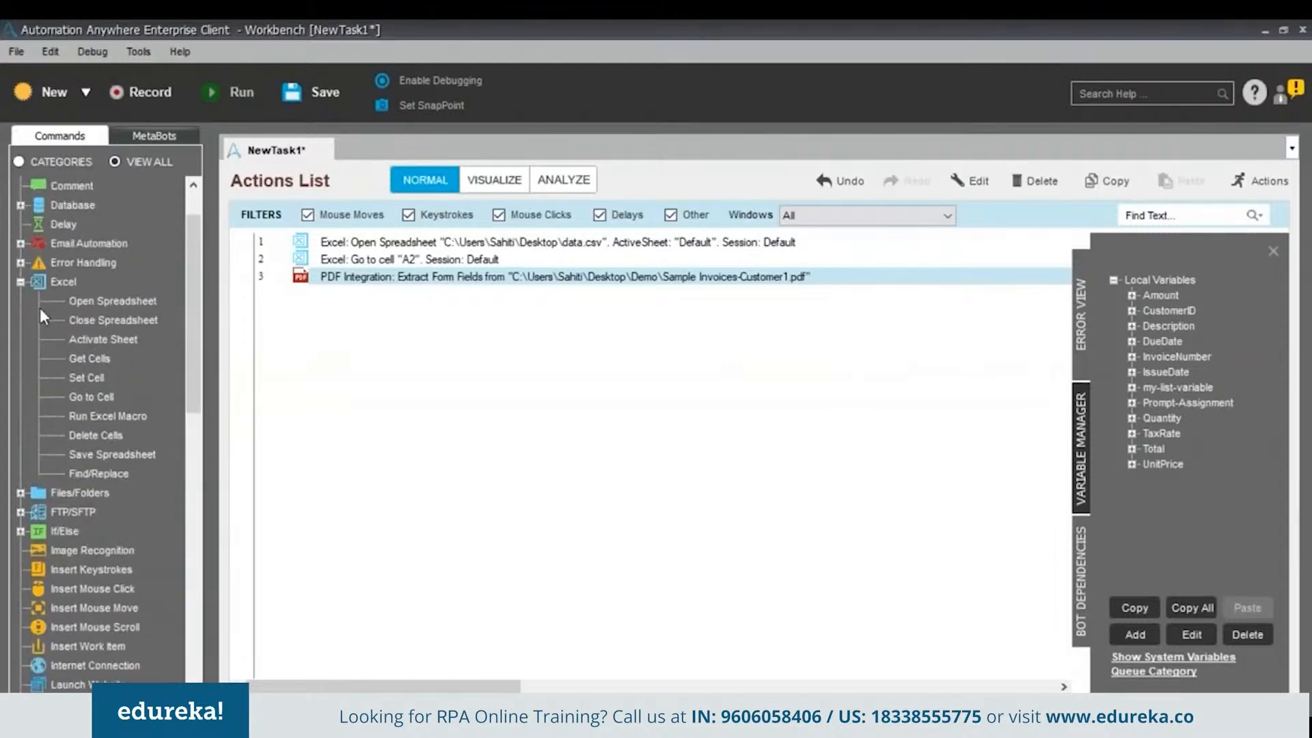
{"action": "left_click", "coordinate": [93, 382]}
{"action": "double_click", "coordinate": [92, 379]}
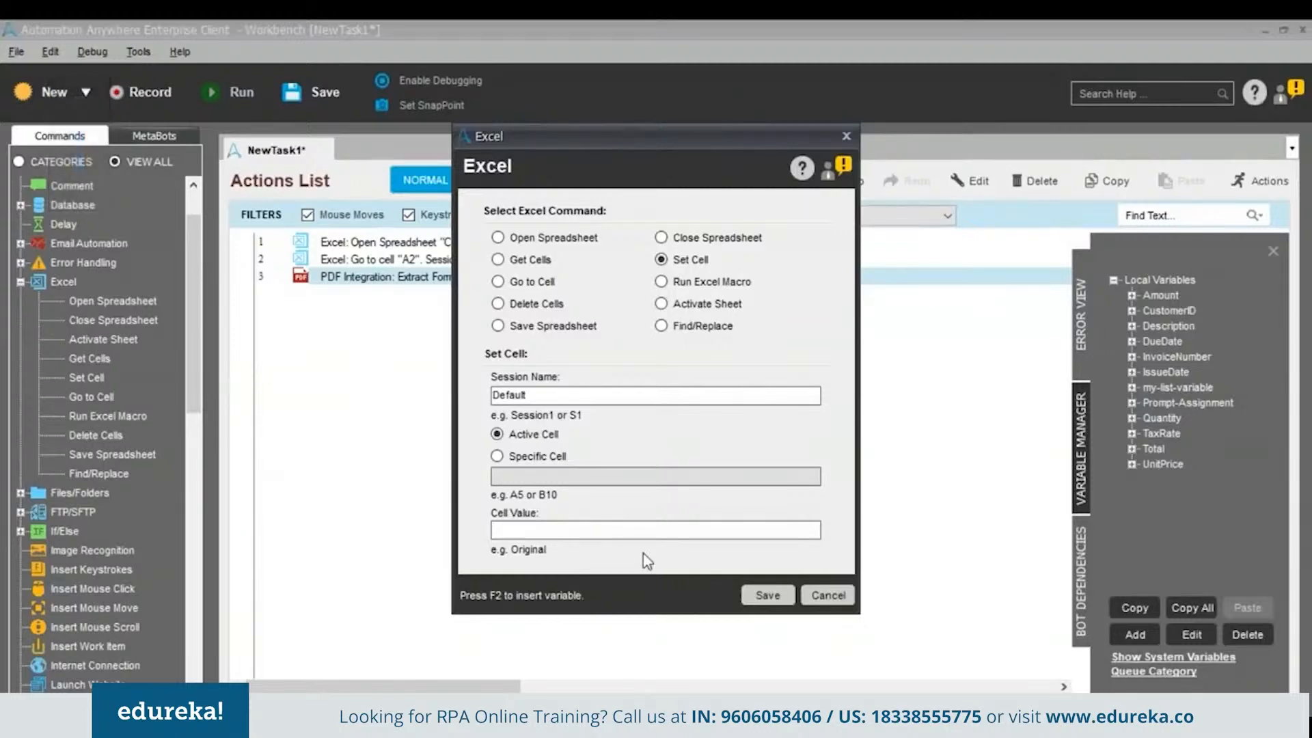
{"action": "key", "text": "F2"}
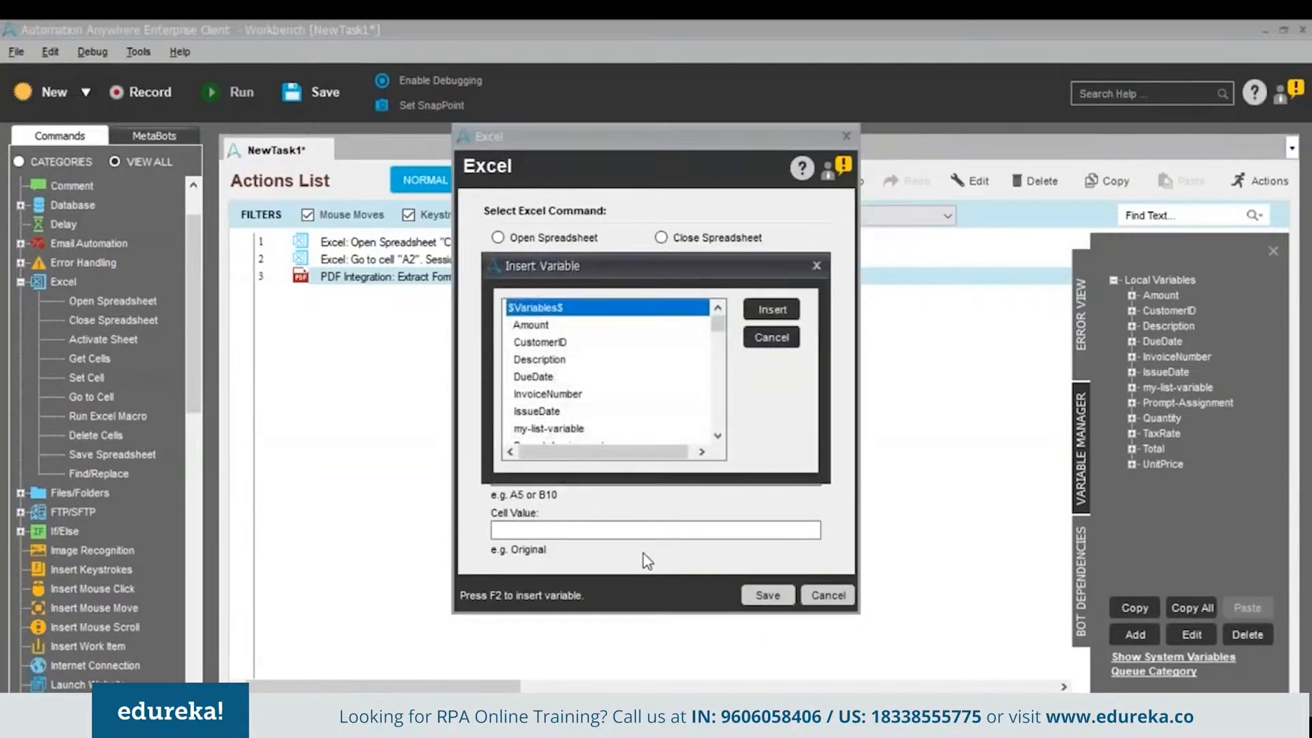
{"action": "left_click", "coordinate": [555, 410]}
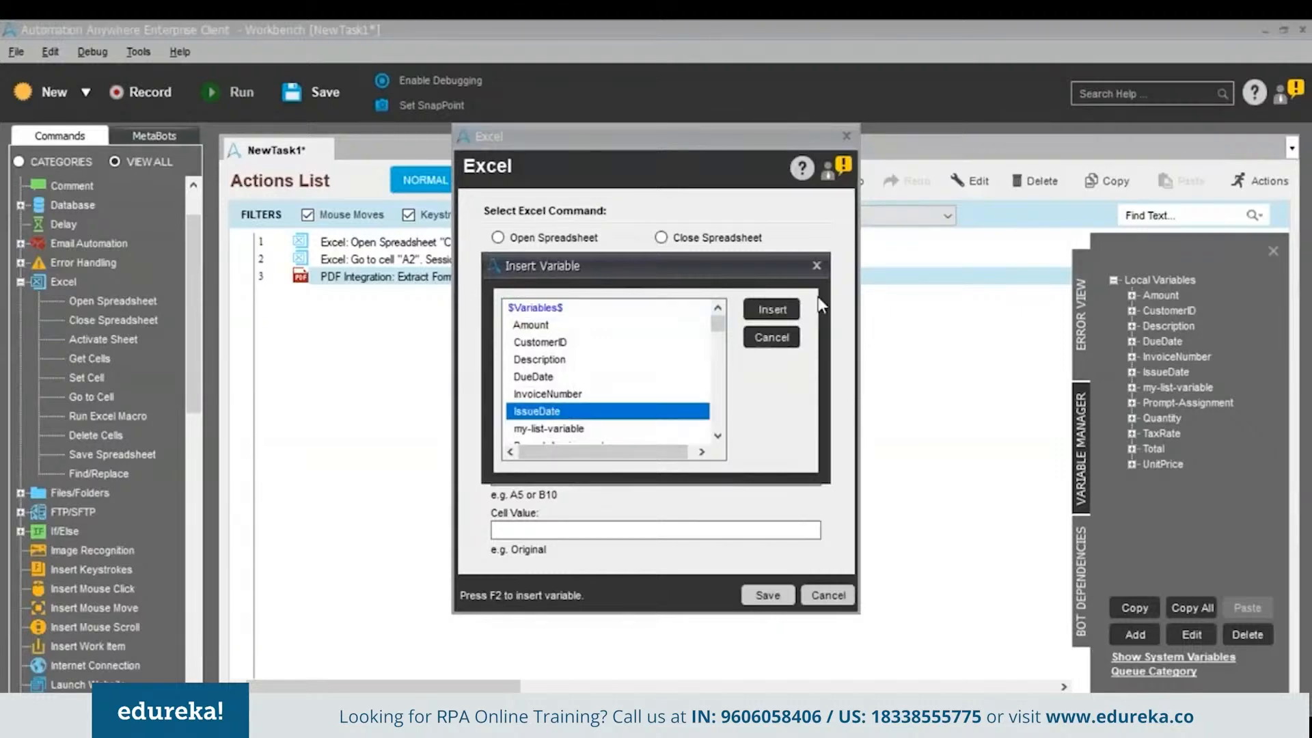
{"action": "left_click", "coordinate": [788, 309]}
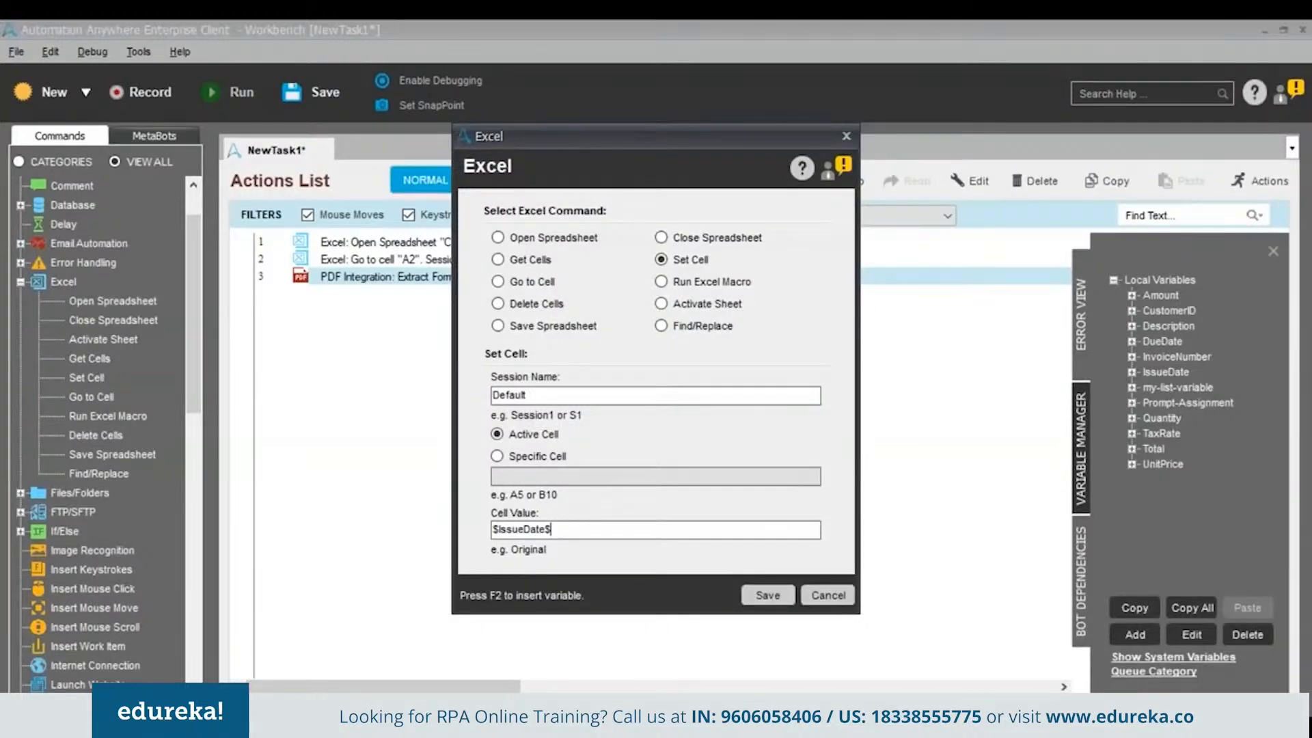
{"action": "left_click", "coordinate": [768, 594]}
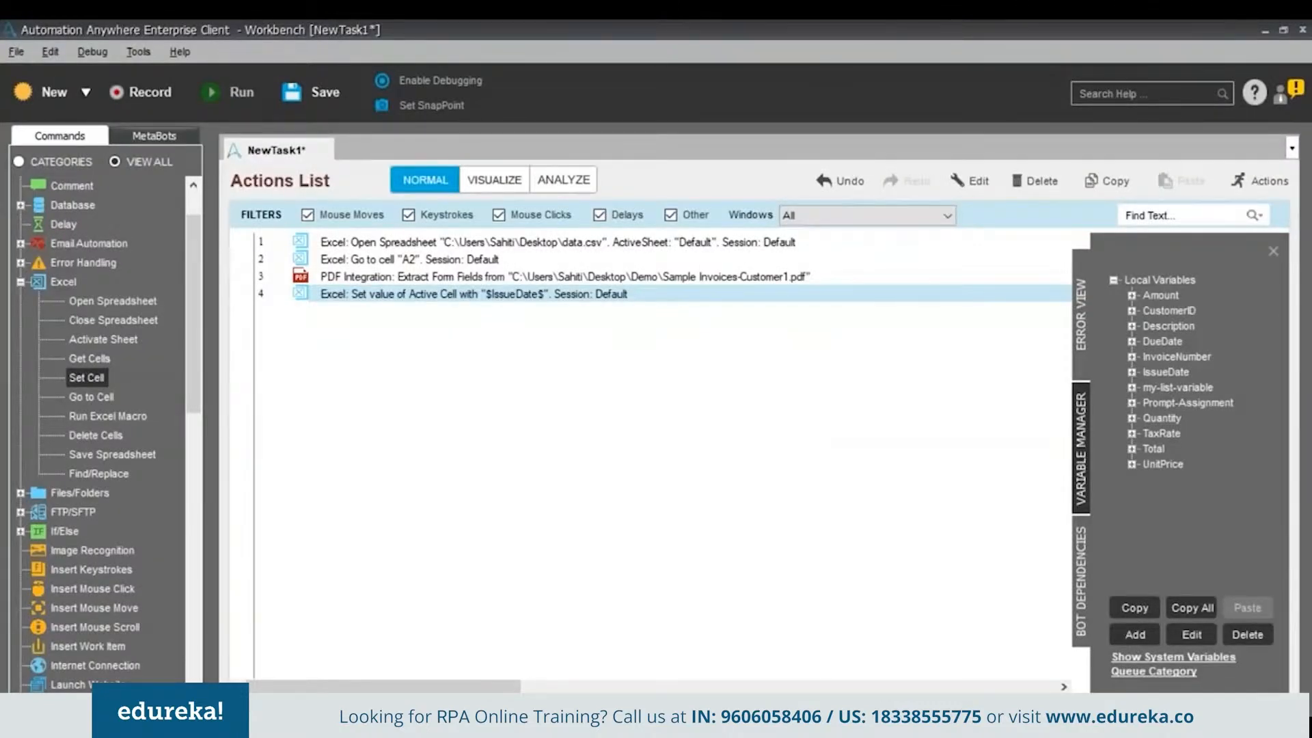
Add an Excel Go to Cell action after the issue date entry, using the One cell to right option
{"action": "left_click", "coordinate": [109, 397]}
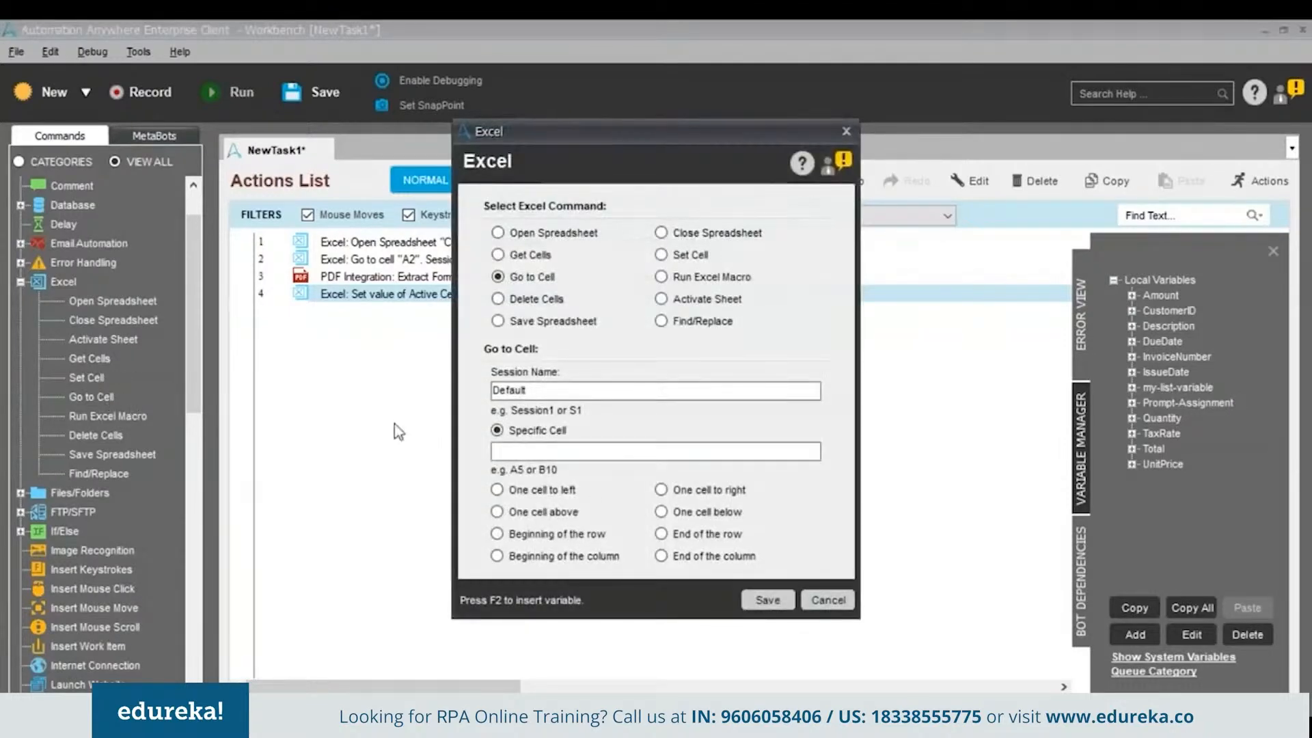
{"action": "left_click", "coordinate": [661, 490]}
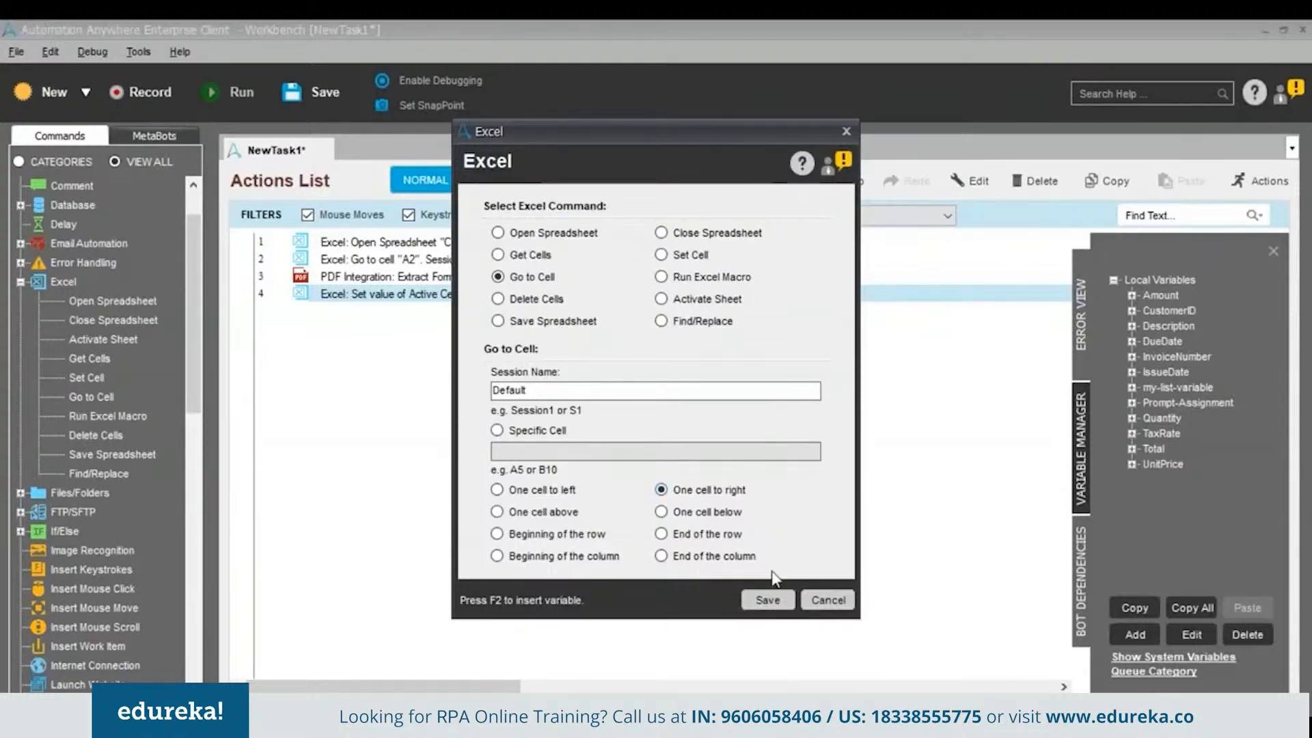
{"action": "left_click", "coordinate": [771, 600]}
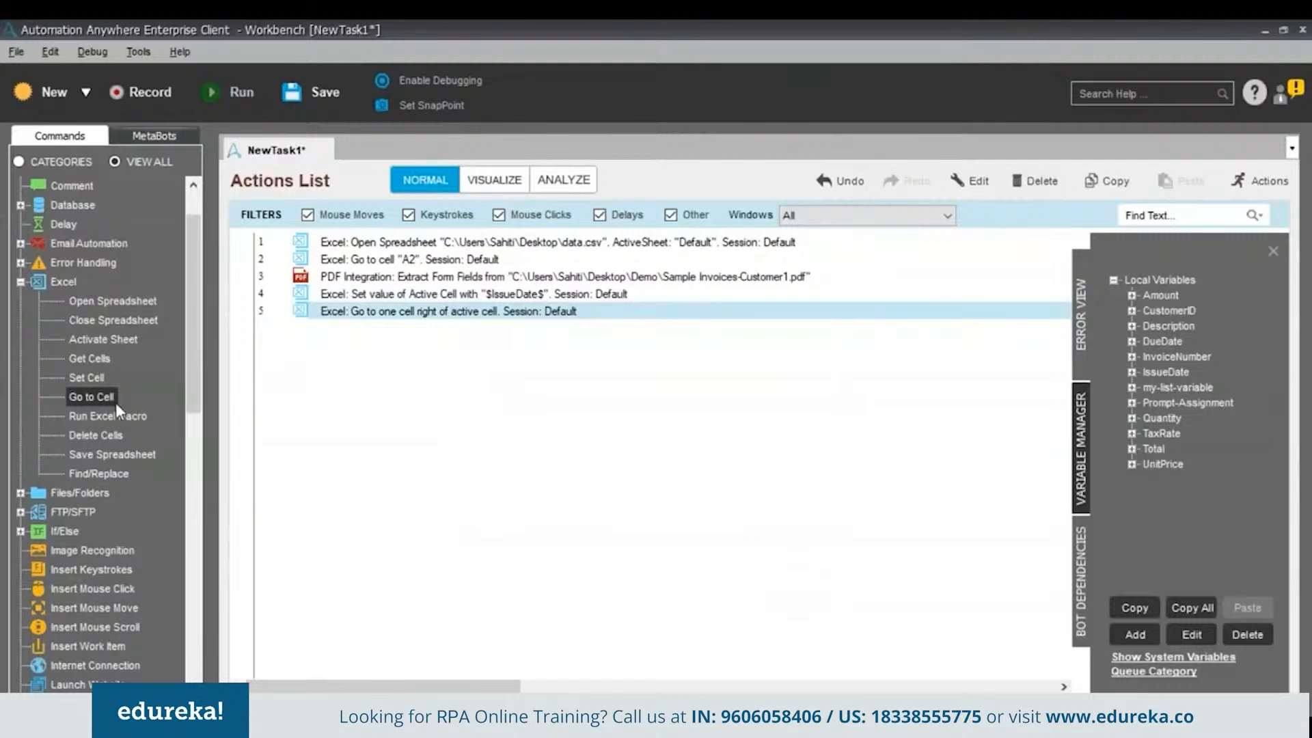
Add an Excel Set Cell action that fills the active cell with the $InvoiceNumber$ variable
{"action": "double_click", "coordinate": [101, 379]}
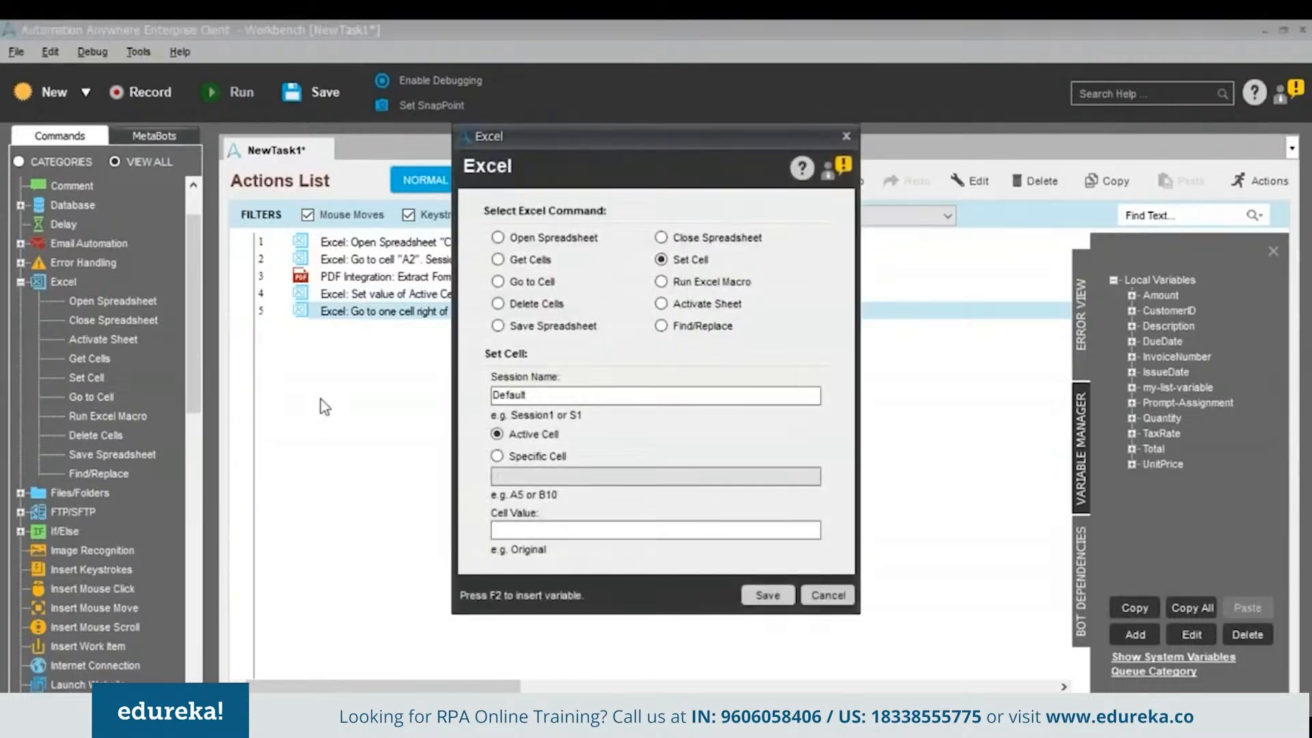
{"action": "key", "text": "F2"}
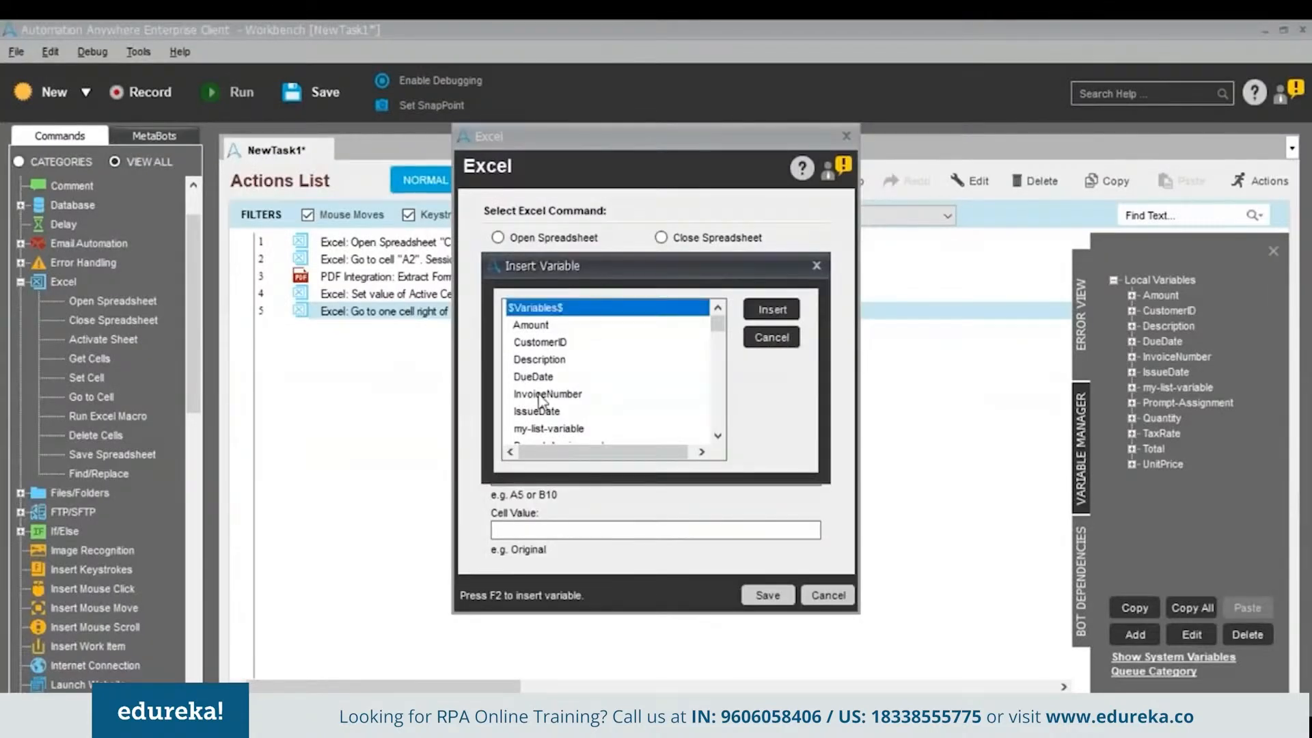
{"action": "double_click", "coordinate": [544, 395]}
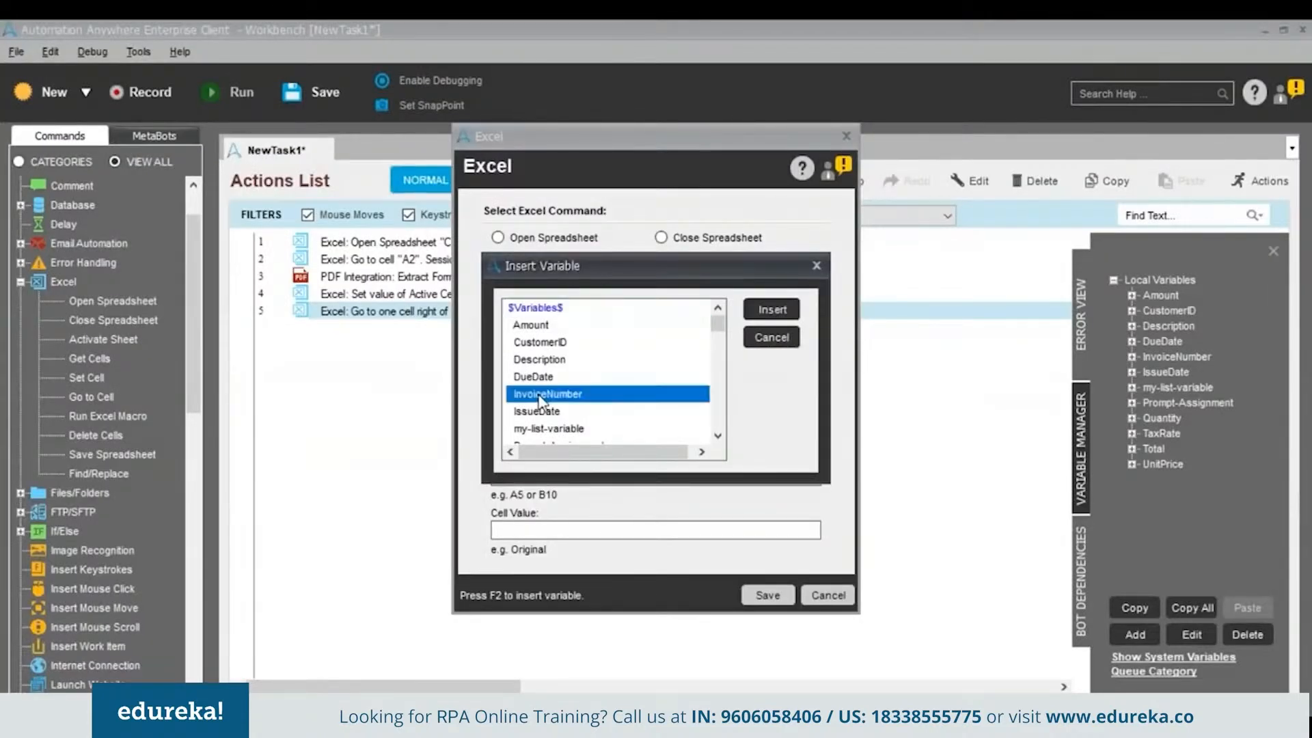
{"action": "left_click", "coordinate": [748, 597]}
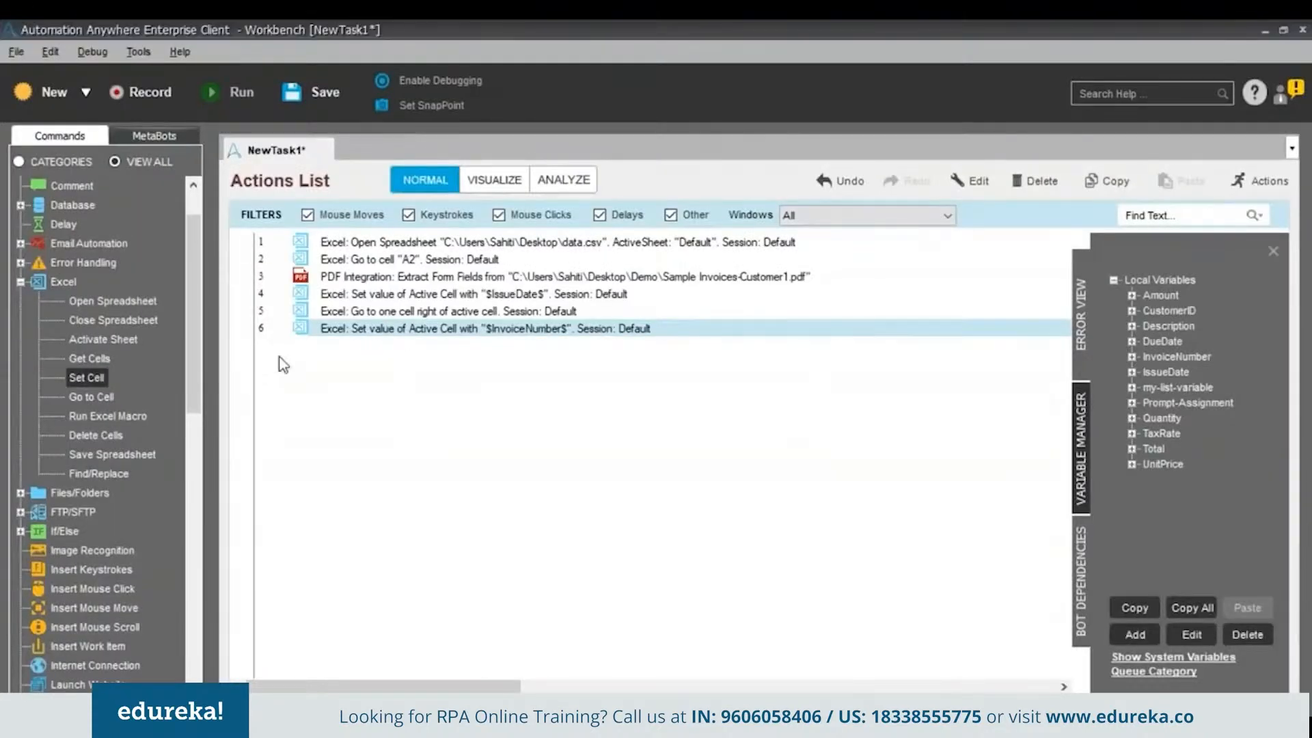
Add an Excel Go to Cell action after the invoice number entry, using the One cell to right option
{"action": "double_click", "coordinate": [108, 395]}
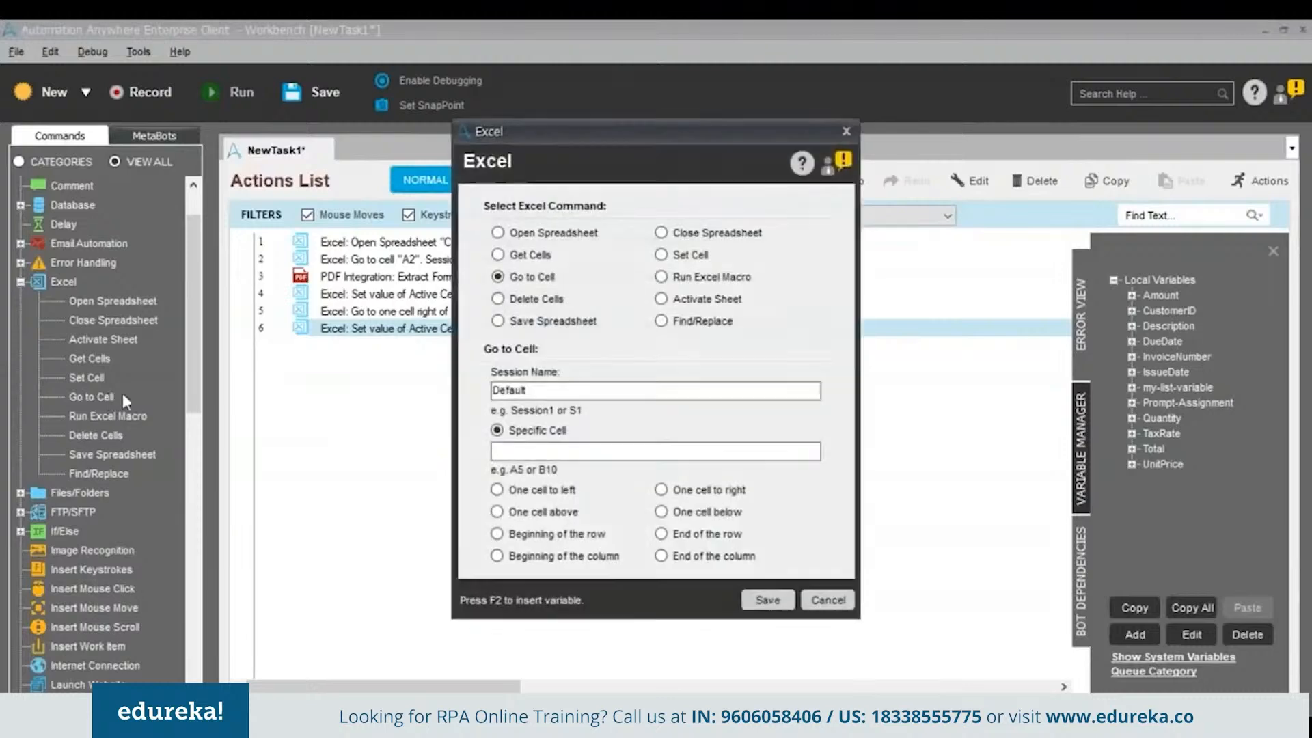
{"action": "left_click", "coordinate": [663, 490]}
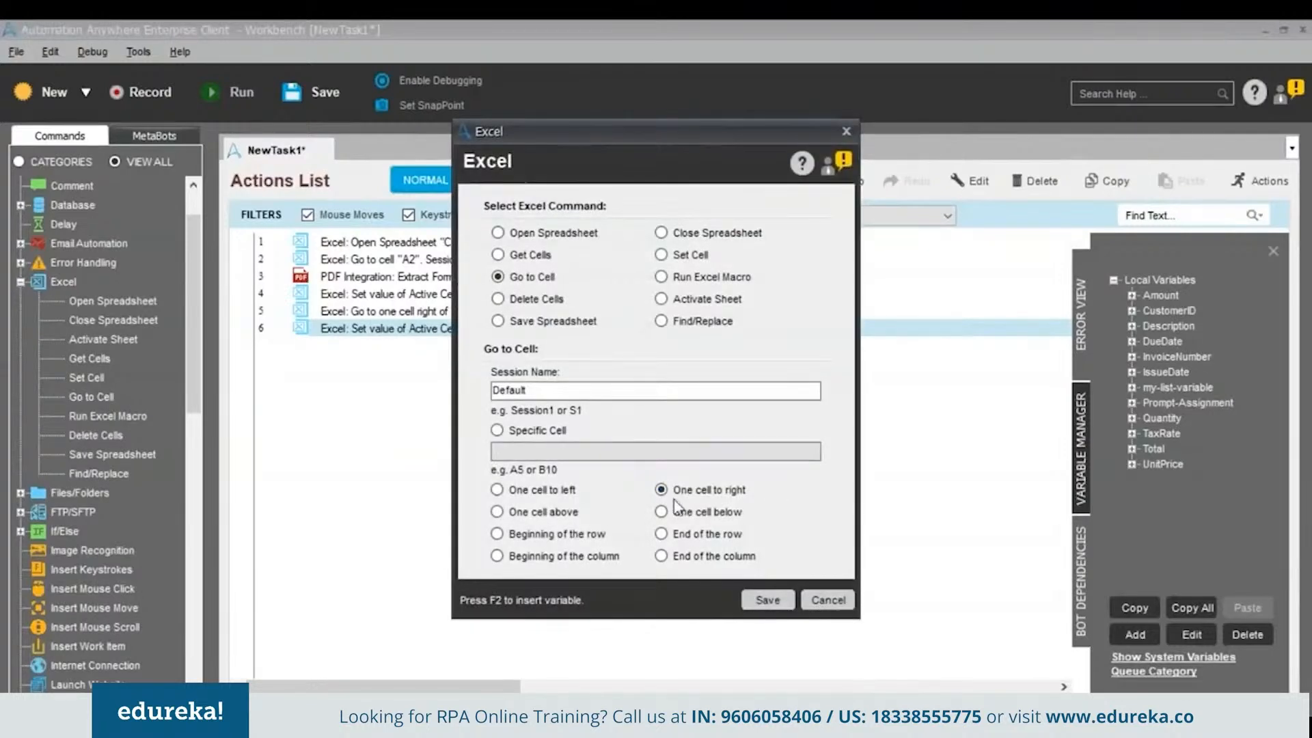
{"action": "left_click", "coordinate": [765, 600]}
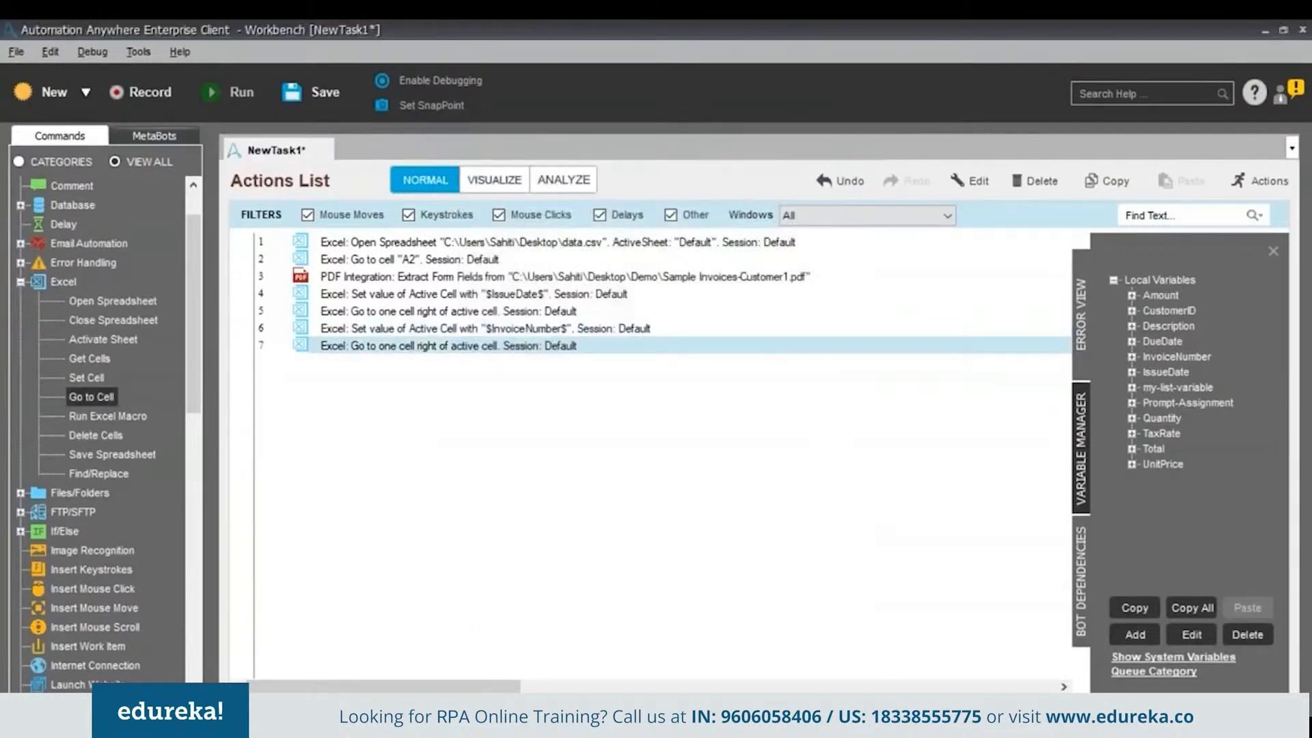
Add an Excel Set Cell action that fills the active cell with the $CustomerID$ variable
{"action": "double_click", "coordinate": [82, 378]}
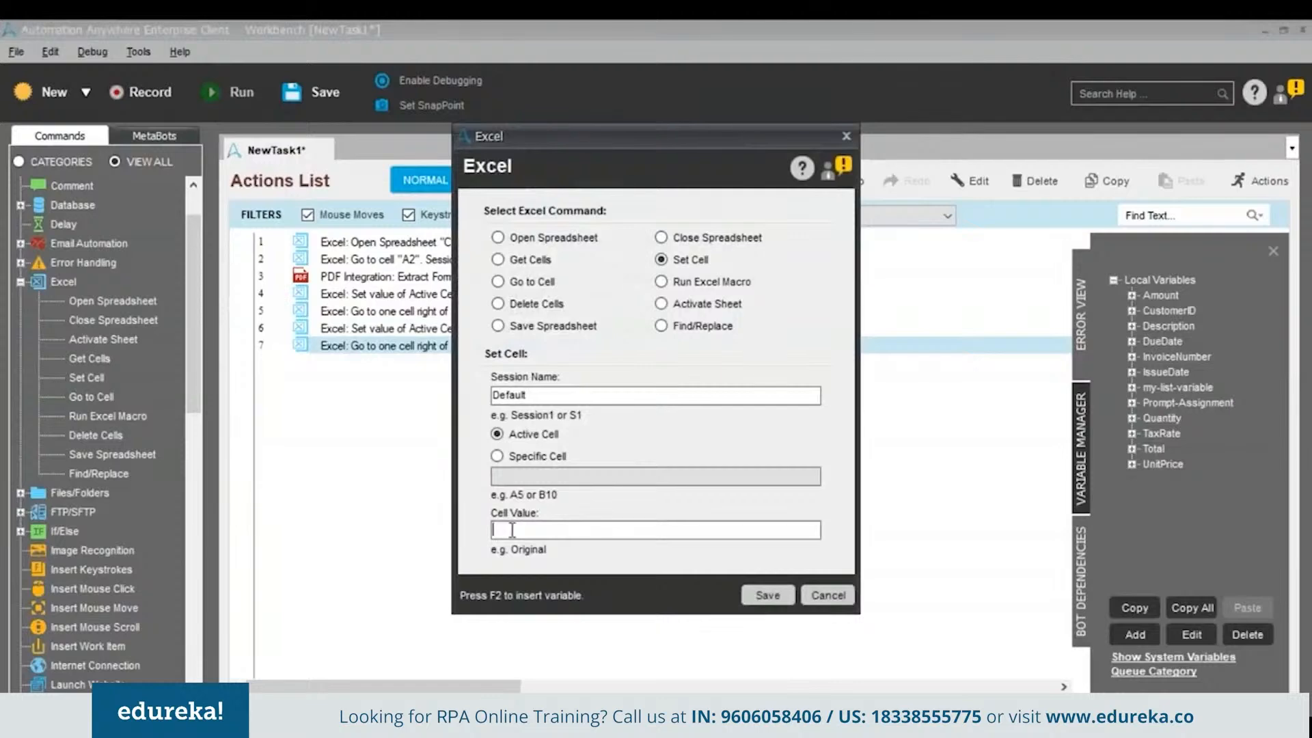
{"action": "left_click", "coordinate": [514, 531]}
{"action": "key", "text": "F2"}
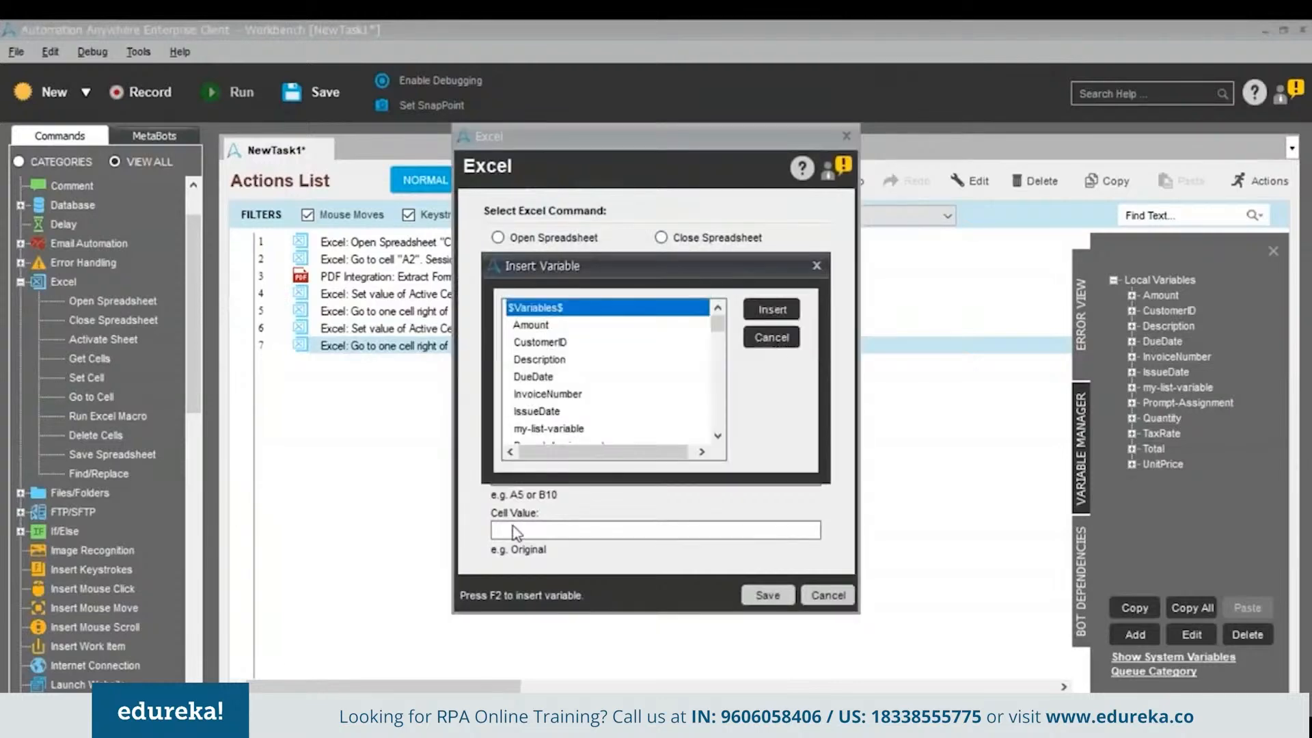
{"action": "double_click", "coordinate": [557, 346]}
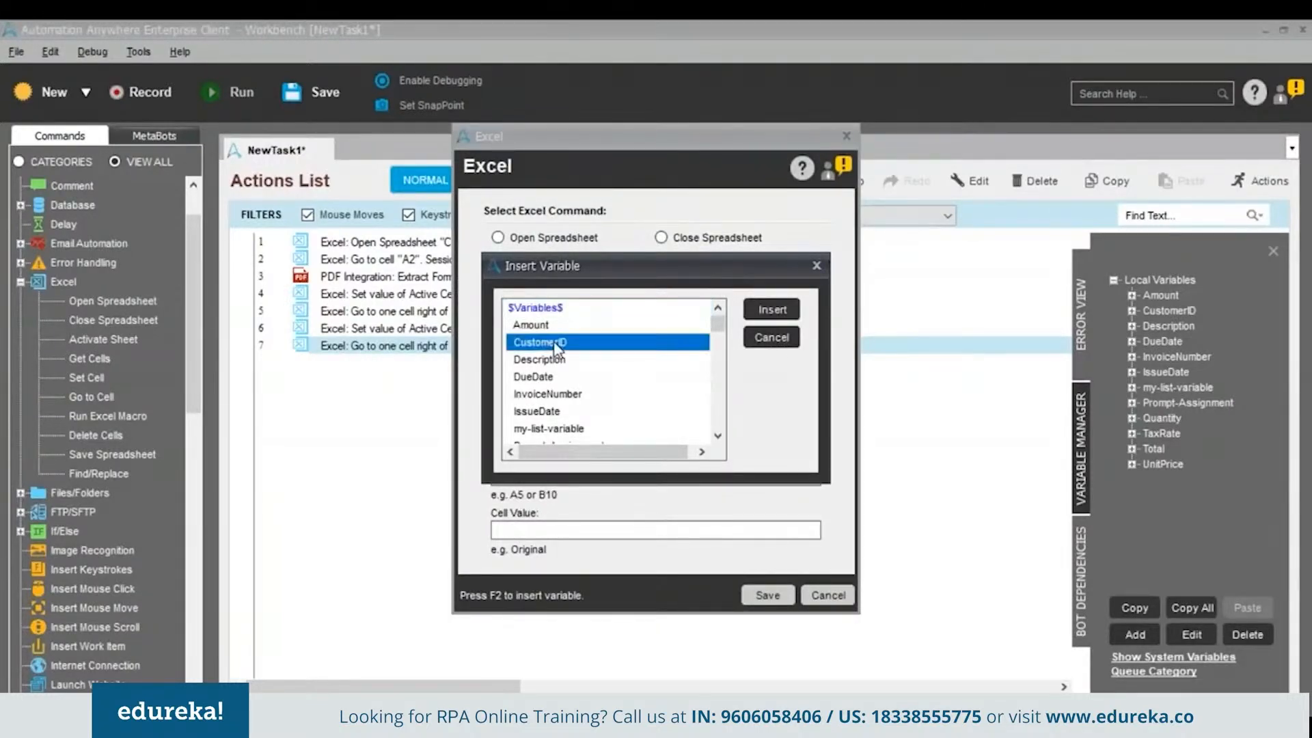
{"action": "left_click", "coordinate": [764, 596]}
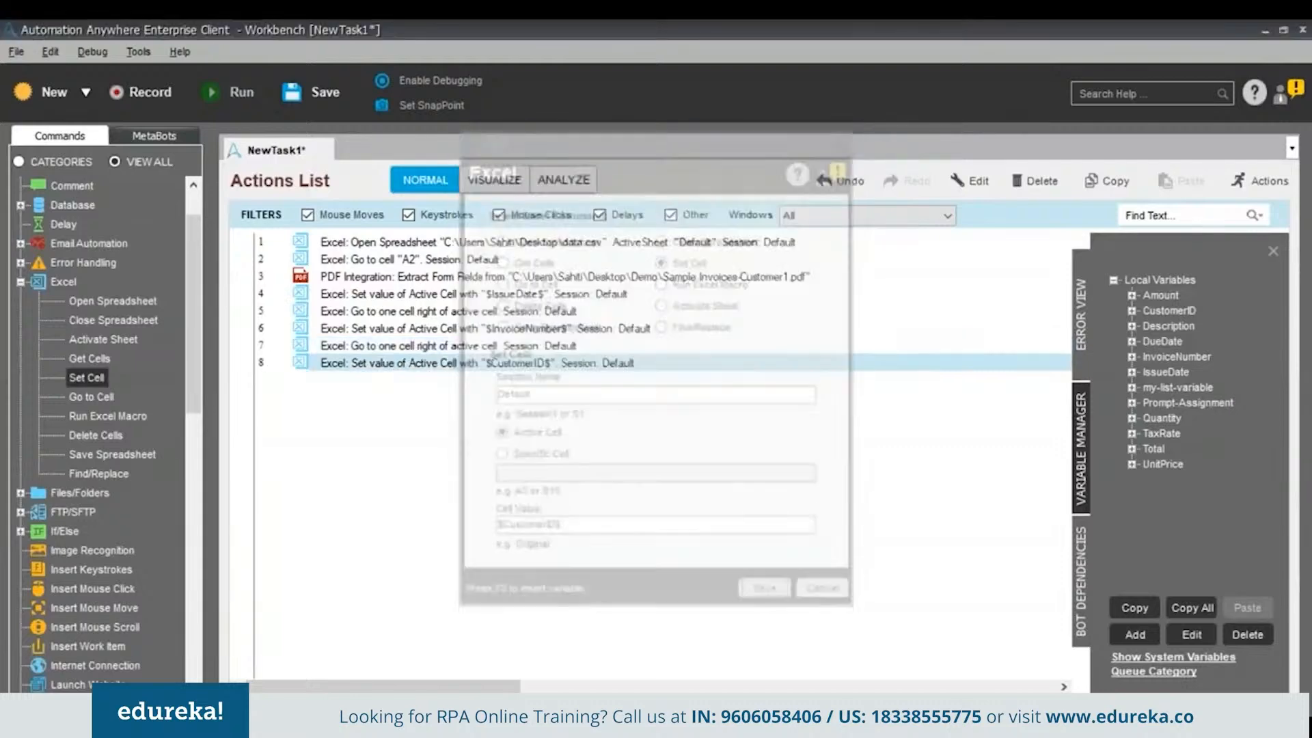
Add an Excel Go to Cell action after the customer ID entry, using the One cell to right option
{"action": "double_click", "coordinate": [96, 397]}
{"action": "left_click", "coordinate": [662, 490]}
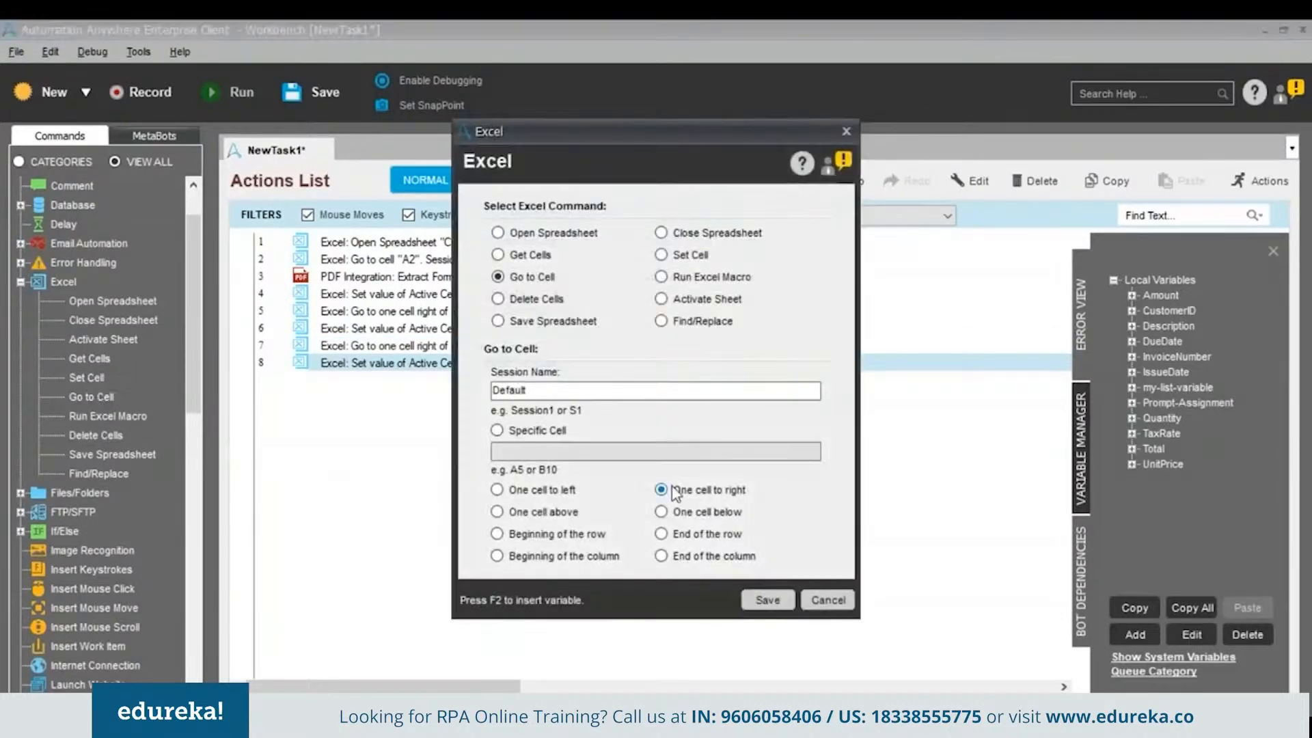
{"action": "left_click", "coordinate": [768, 600]}
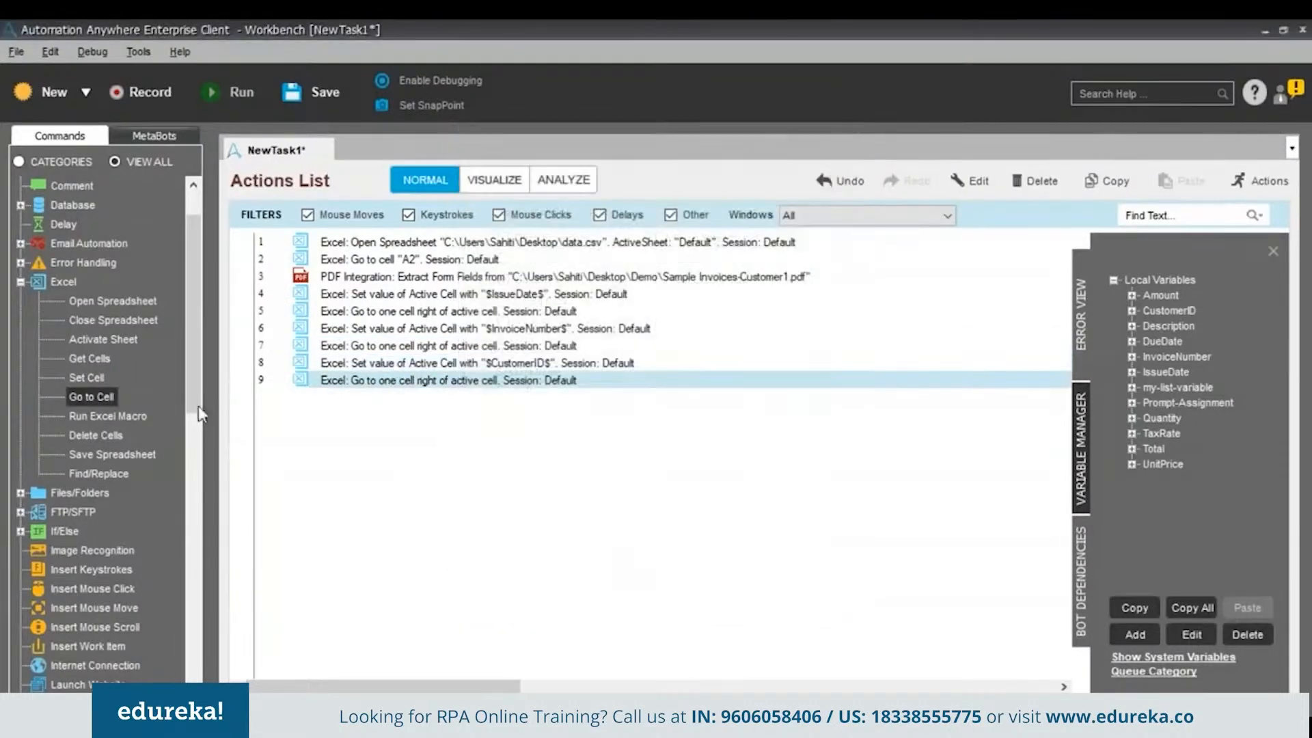
Add an Excel Set Cell action that fills the active cell with the $DueDate$ variable
{"action": "double_click", "coordinate": [103, 378]}
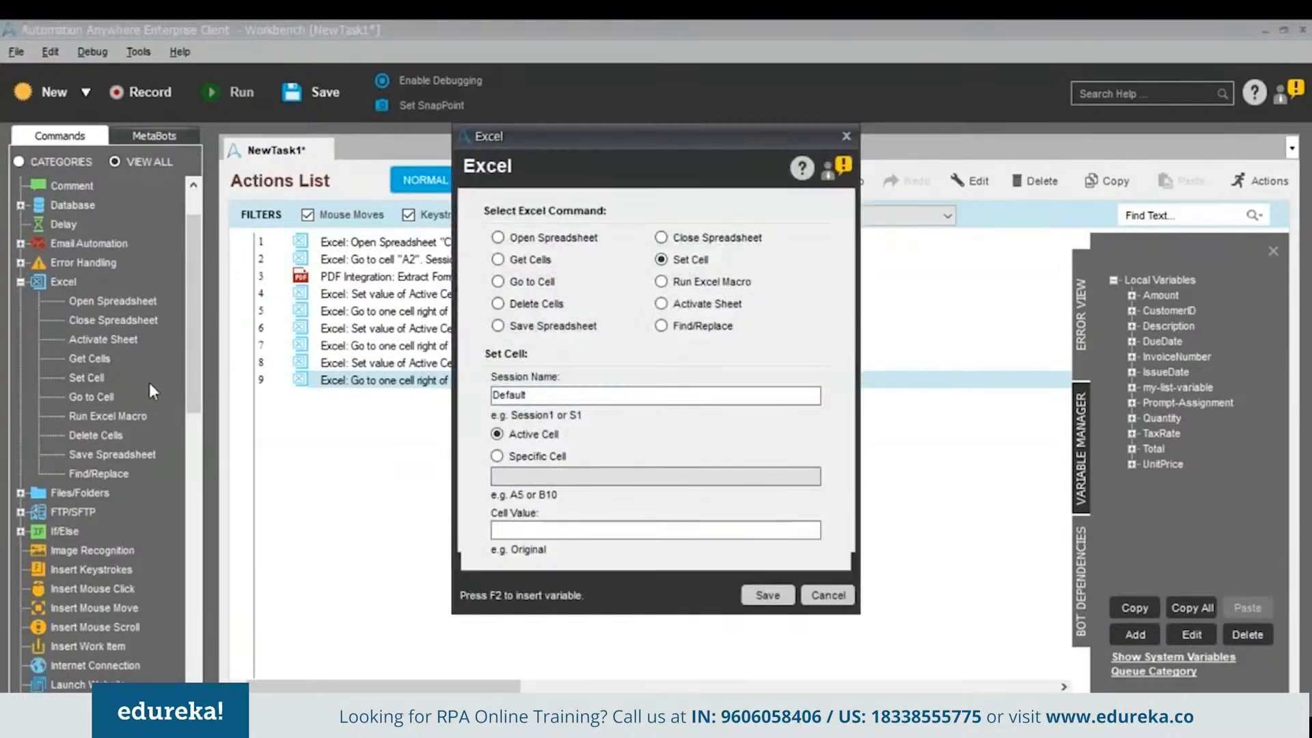
{"action": "left_click", "coordinate": [532, 531]}
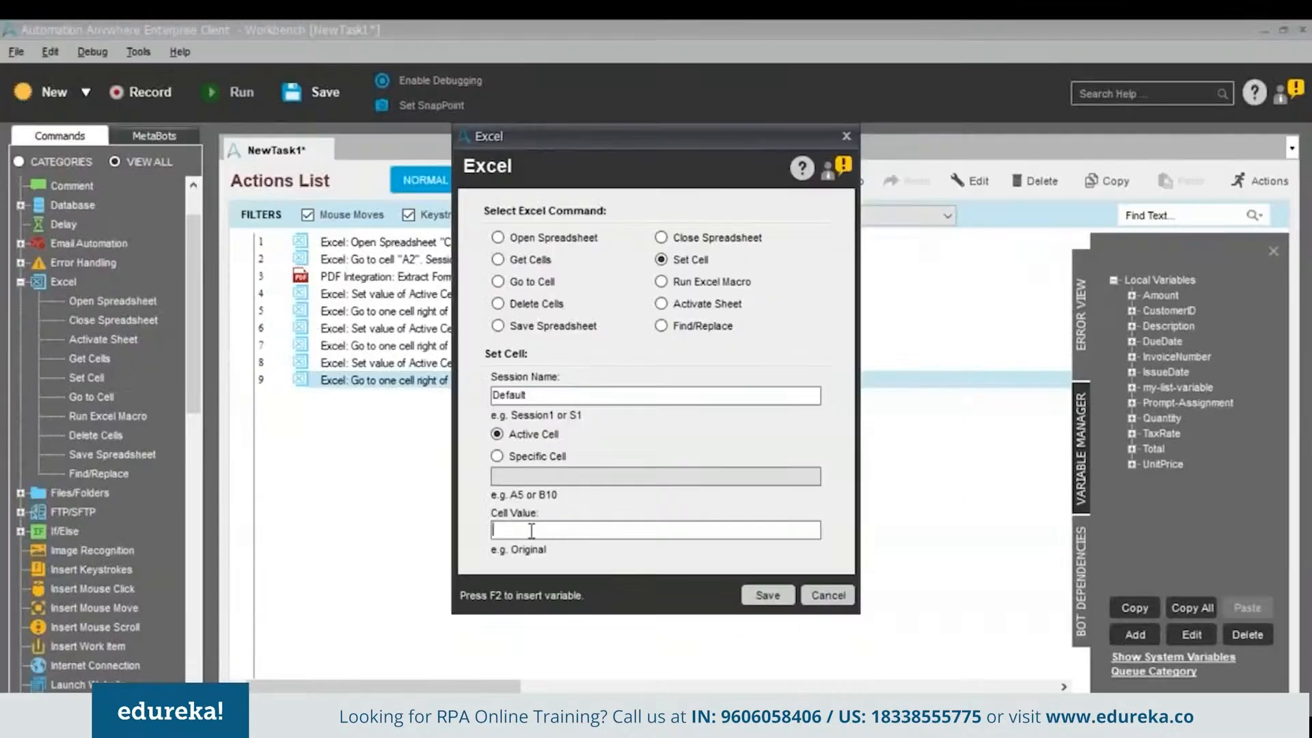
{"action": "key", "text": "F2"}
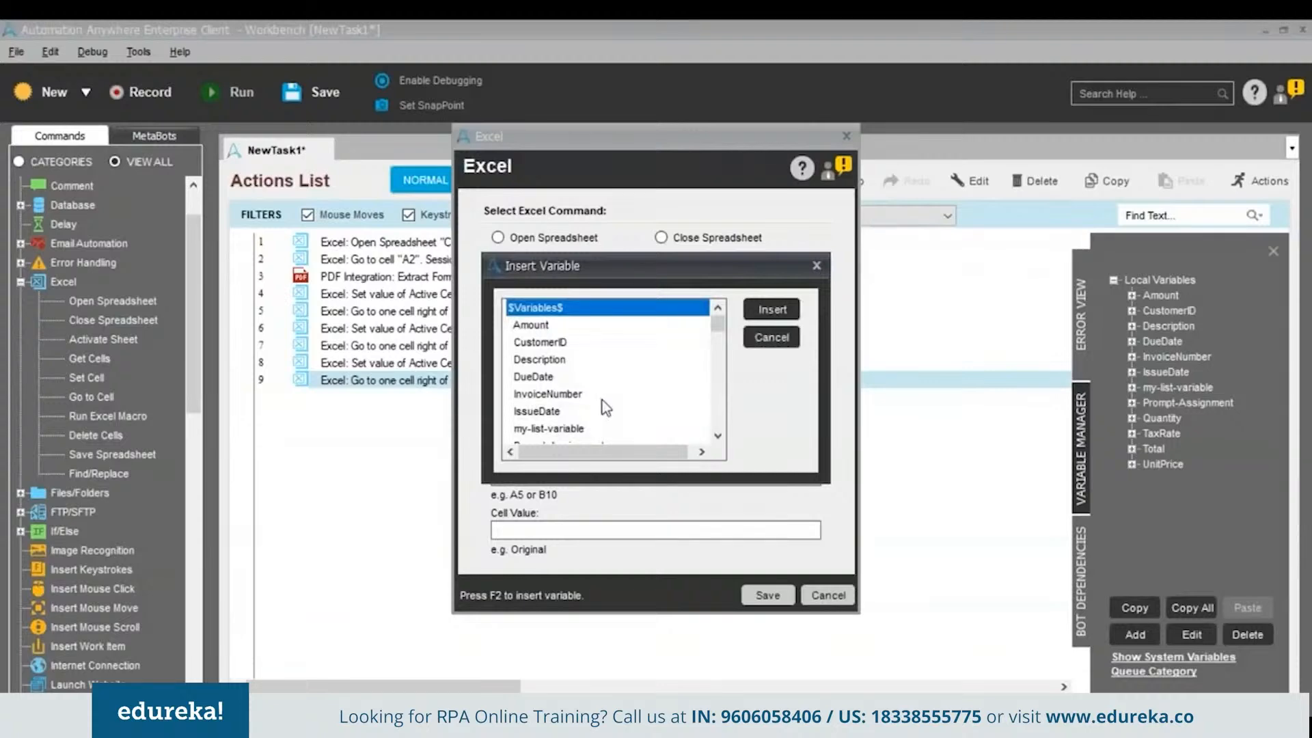
{"action": "scroll", "coordinate": [584, 383], "scroll_direction": "down", "scroll_amount": 1}
{"action": "left_click", "coordinate": [555, 324]}
{"action": "left_click", "coordinate": [779, 311]}
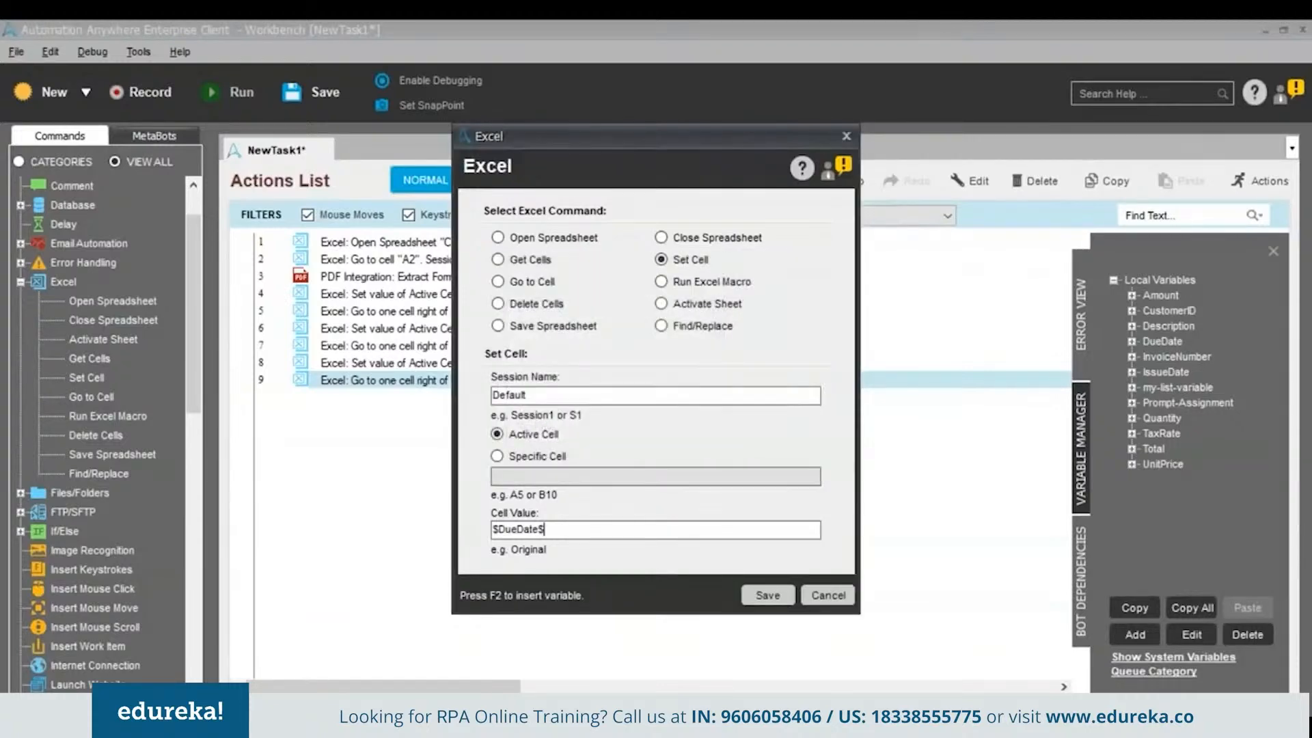
{"action": "left_click", "coordinate": [766, 596]}
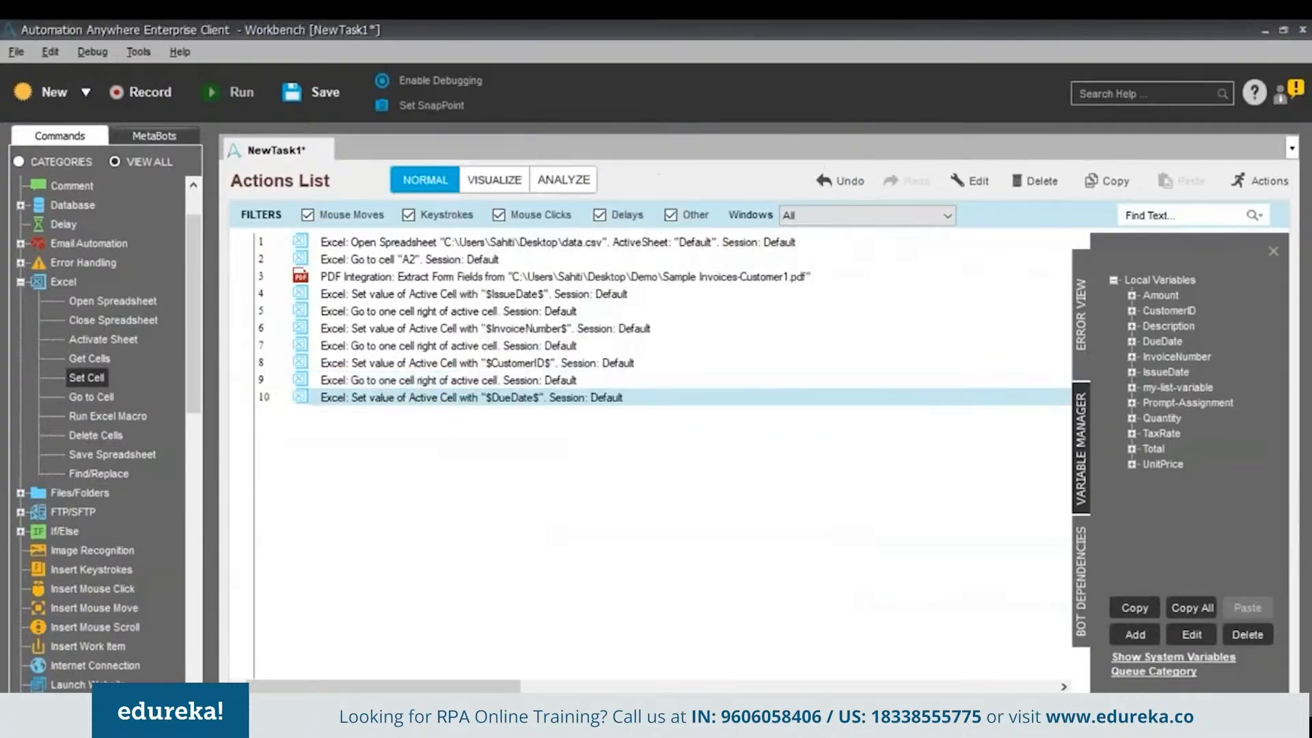
Add an Excel Go to Cell action after the due date entry, using the One cell to right option
{"action": "left_click", "coordinate": [94, 399]}
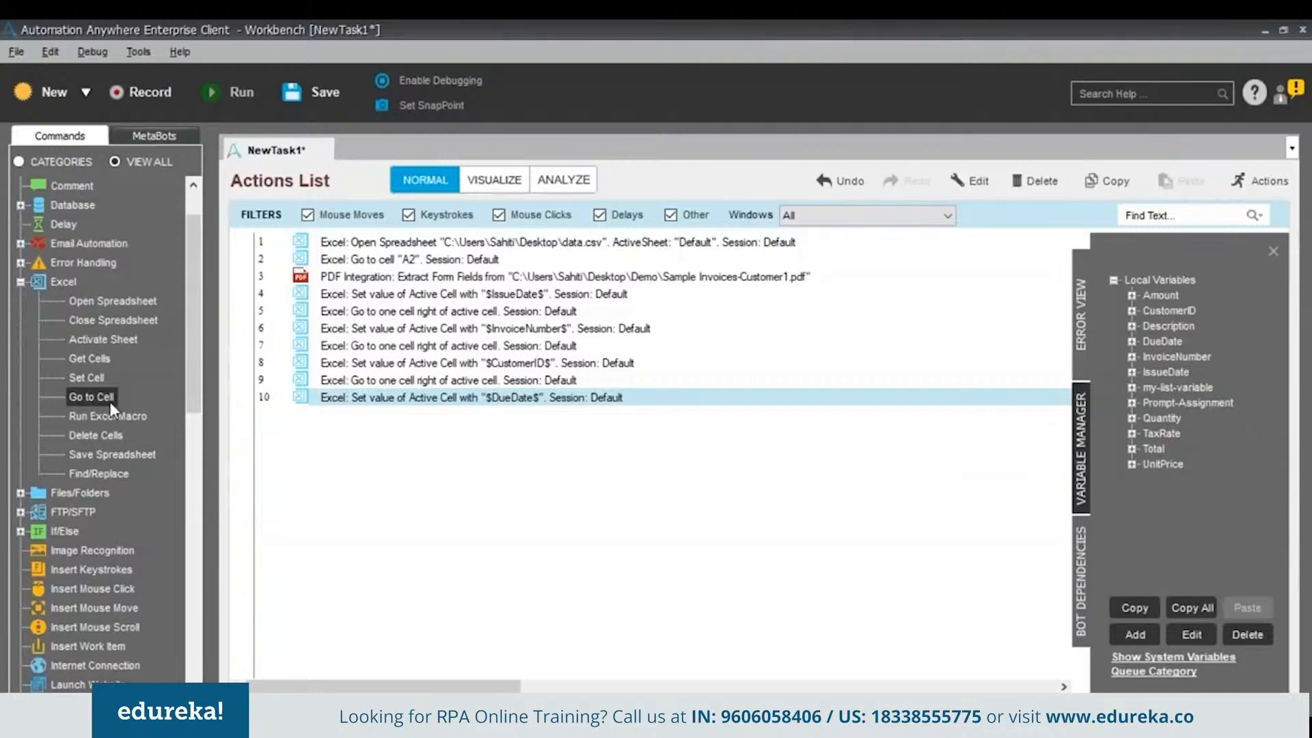
{"action": "double_click", "coordinate": [109, 402]}
{"action": "left_click", "coordinate": [661, 487]}
{"action": "left_click", "coordinate": [765, 595]}
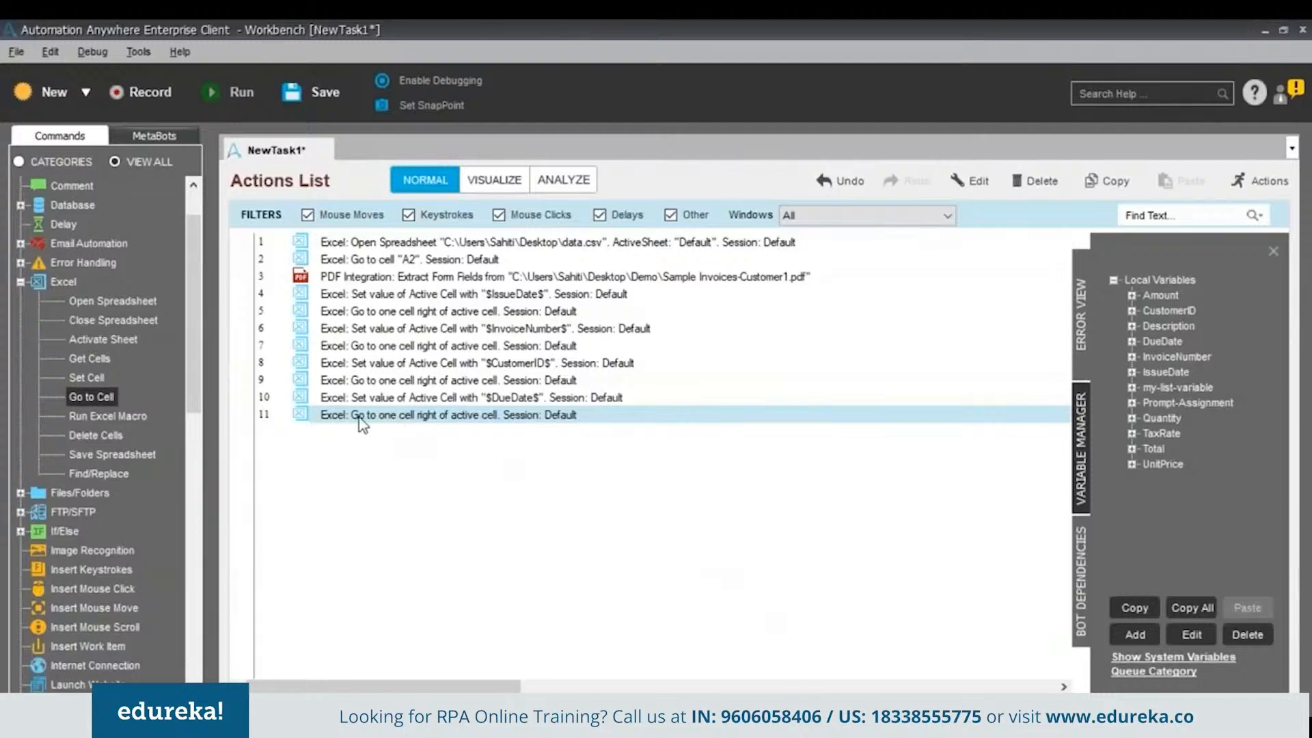
Add an Excel Set Cell action filling the active cell with $Description$, followed by a Go to Cell action using One cell to right
{"action": "double_click", "coordinate": [86, 378]}
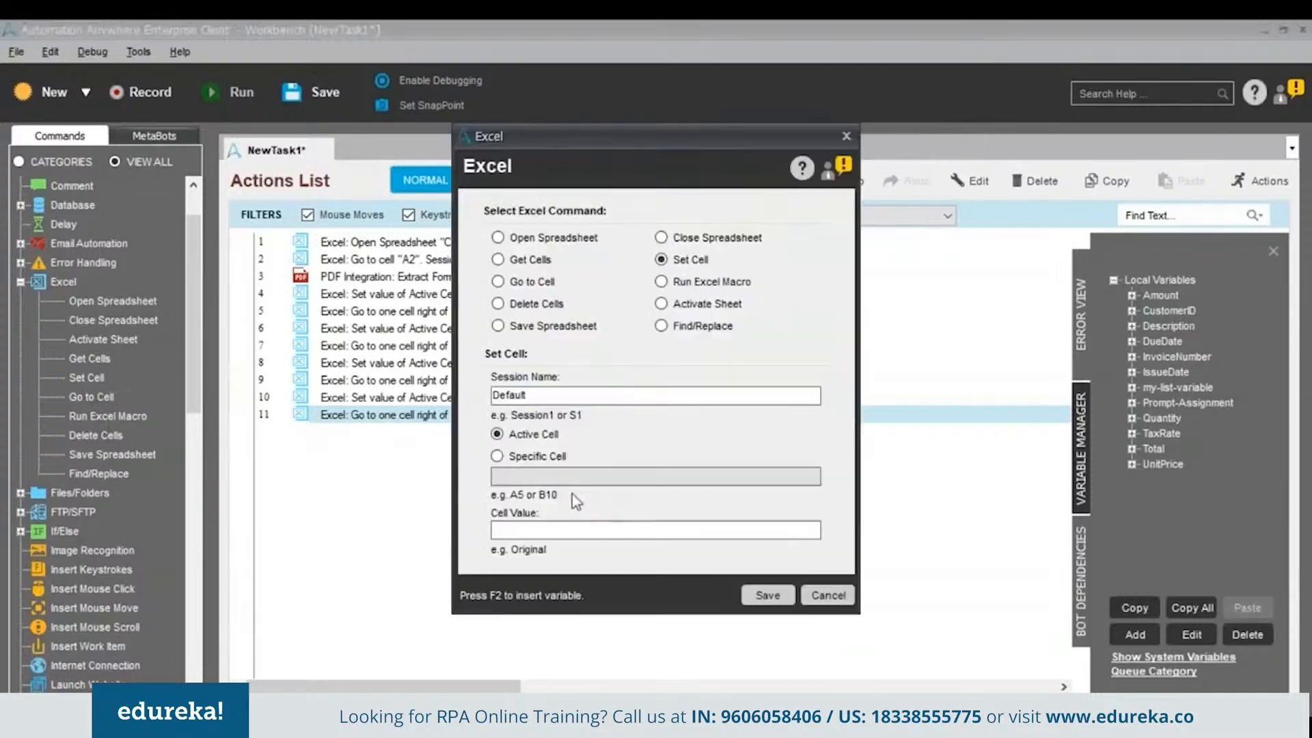
{"action": "key", "text": "F2"}
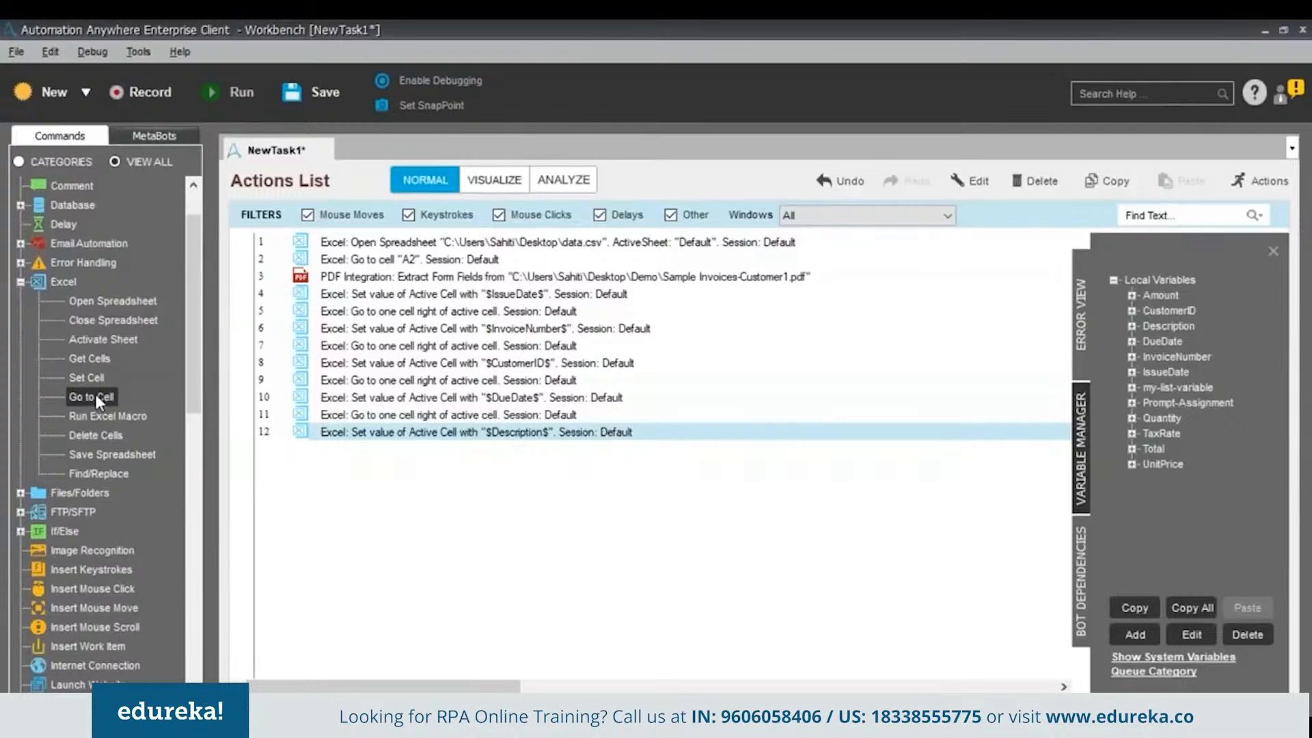
{"action": "double_click", "coordinate": [96, 394]}
{"action": "left_click", "coordinate": [660, 487]}
{"action": "left_click", "coordinate": [765, 595]}
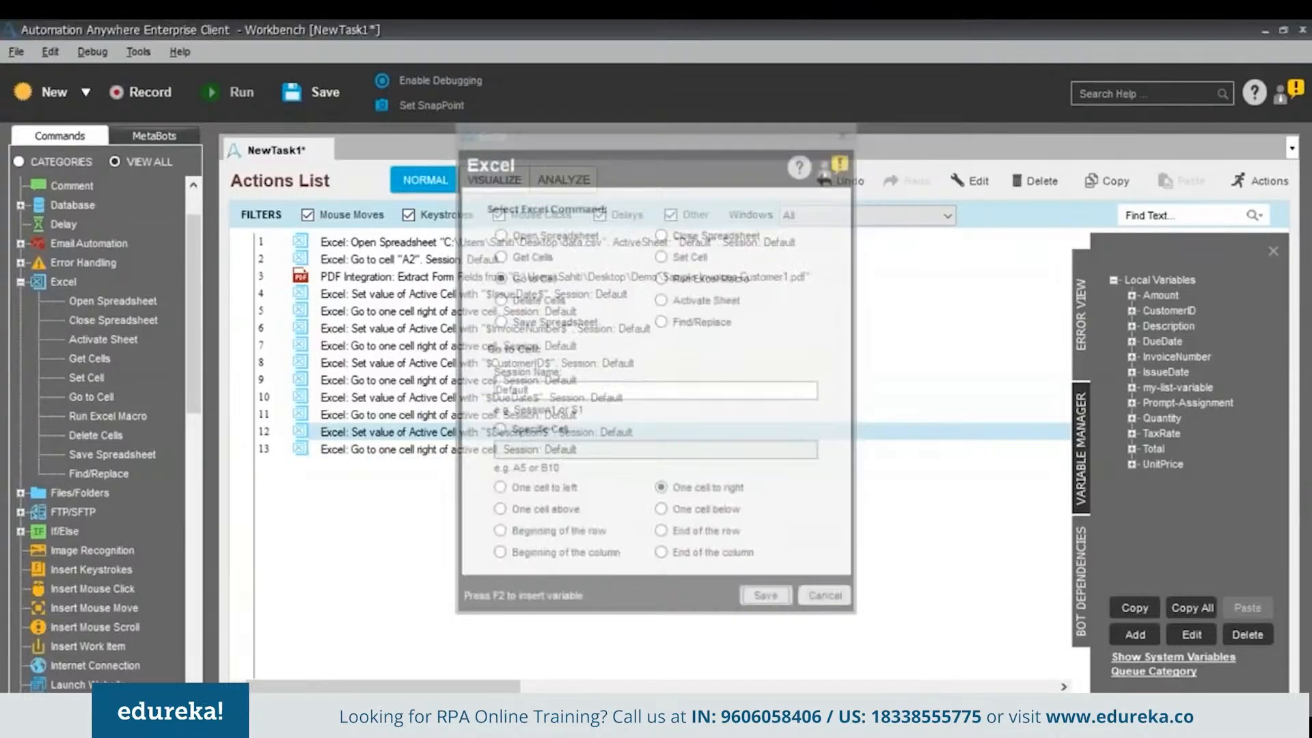
Add an Excel Set Cell action that fills the active cell with the $UnitPrice$ variable
{"action": "double_click", "coordinate": [95, 377]}
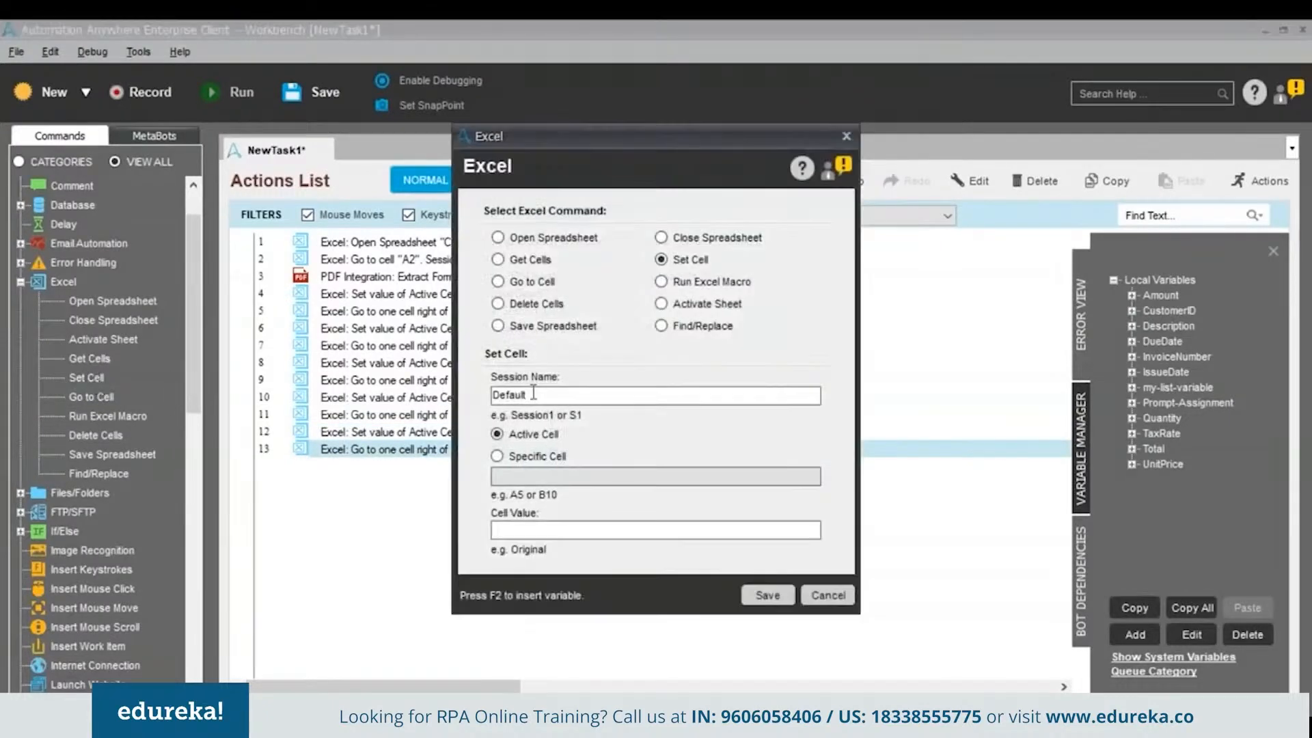
{"action": "left_click", "coordinate": [602, 530]}
{"action": "key", "text": "F2"}
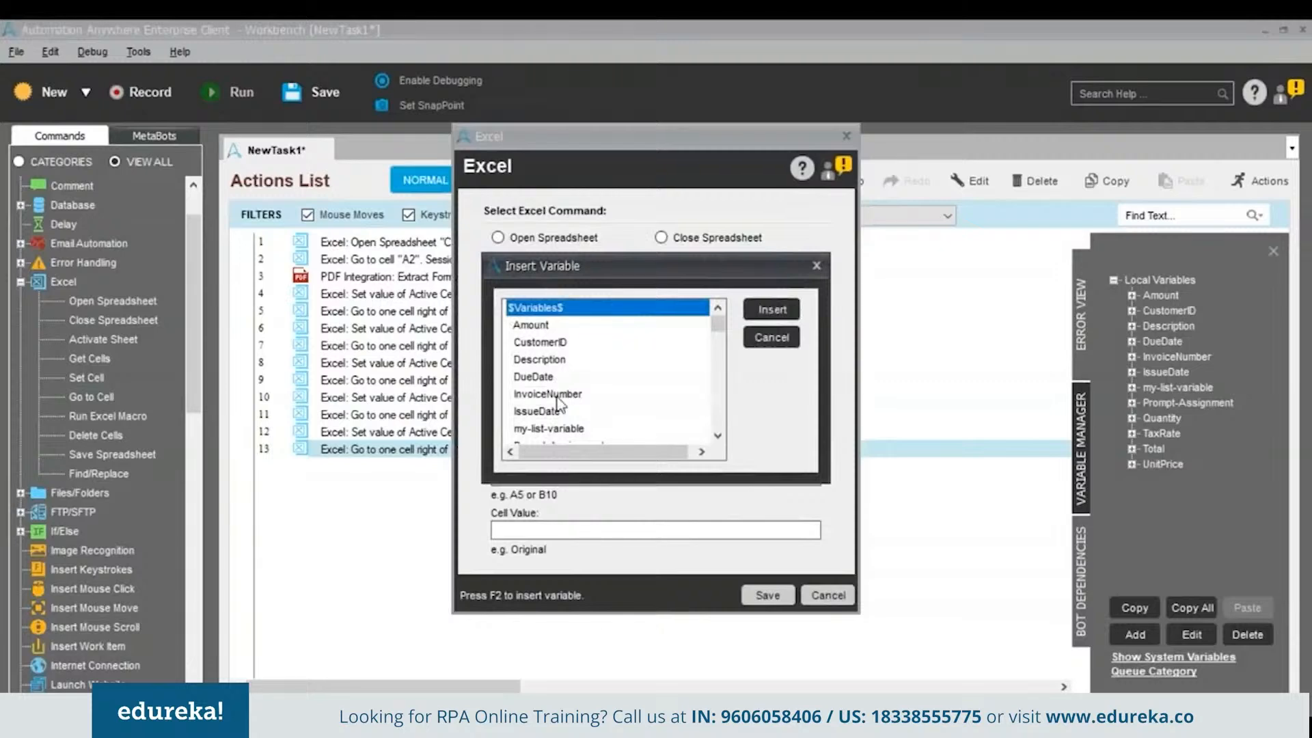
{"action": "scroll", "coordinate": [560, 393], "scroll_direction": "down", "scroll_amount": 3}
{"action": "left_click", "coordinate": [554, 413]}
{"action": "double_click", "coordinate": [553, 412]}
{"action": "left_click", "coordinate": [767, 595]}
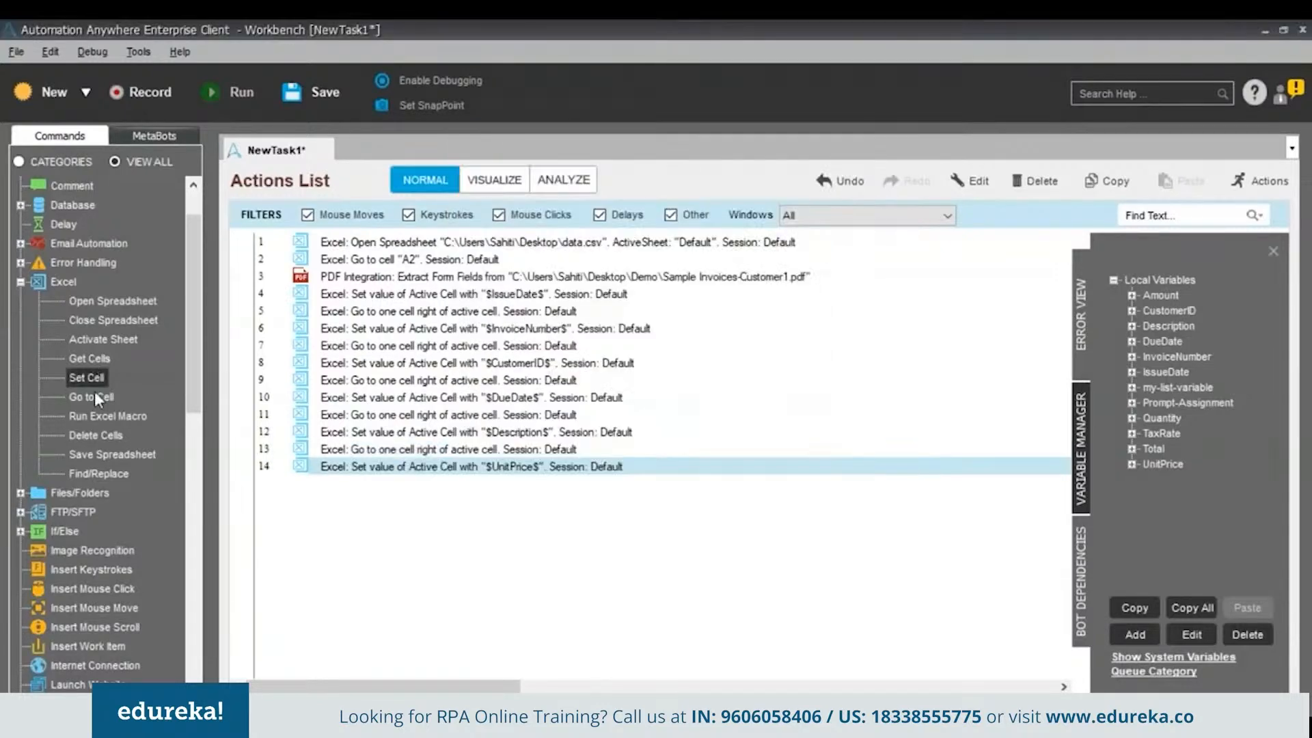
Add an Excel Go to Cell action after the unit price entry, using the One cell to right option
{"action": "double_click", "coordinate": [95, 395]}
{"action": "left_click", "coordinate": [661, 490]}
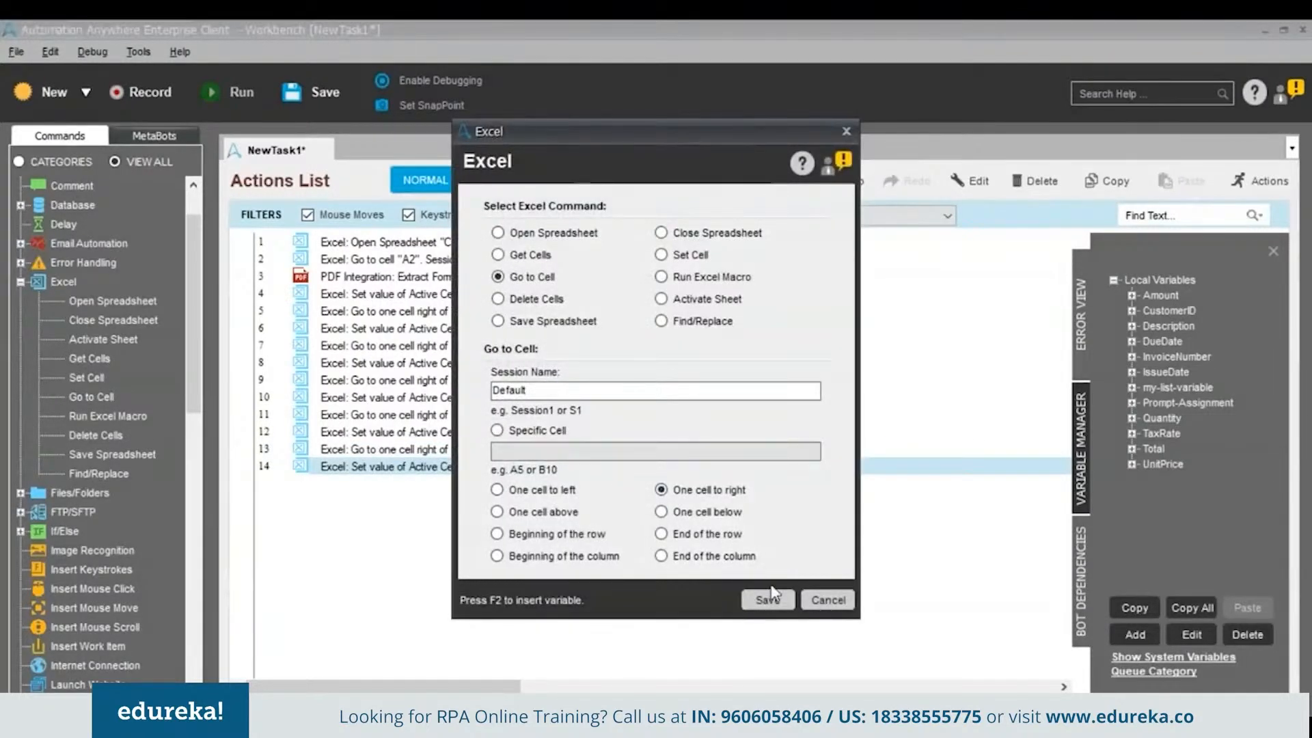
{"action": "left_click", "coordinate": [767, 600]}
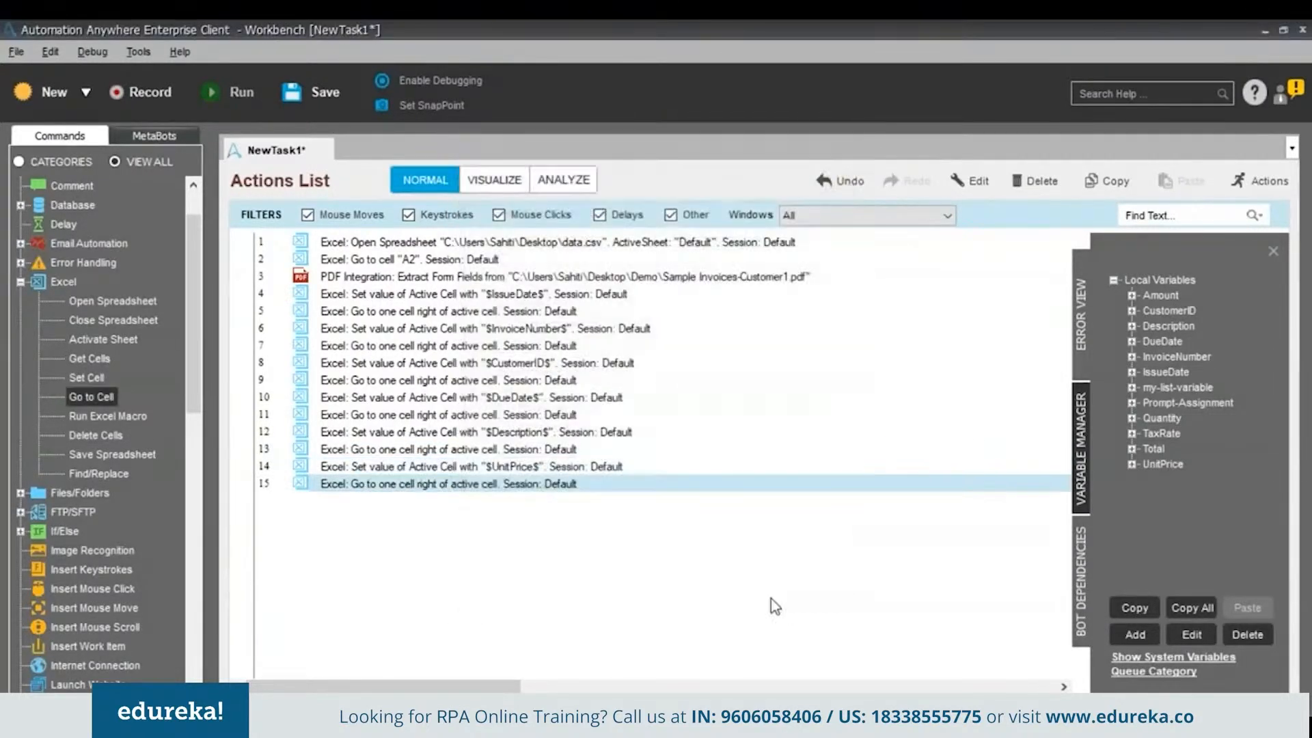
Add an Excel Set Cell action that fills the active cell with the $Quantity$ variable
{"action": "double_click", "coordinate": [93, 379]}
{"action": "left_click", "coordinate": [579, 530]}
{"action": "key", "text": "F2"}
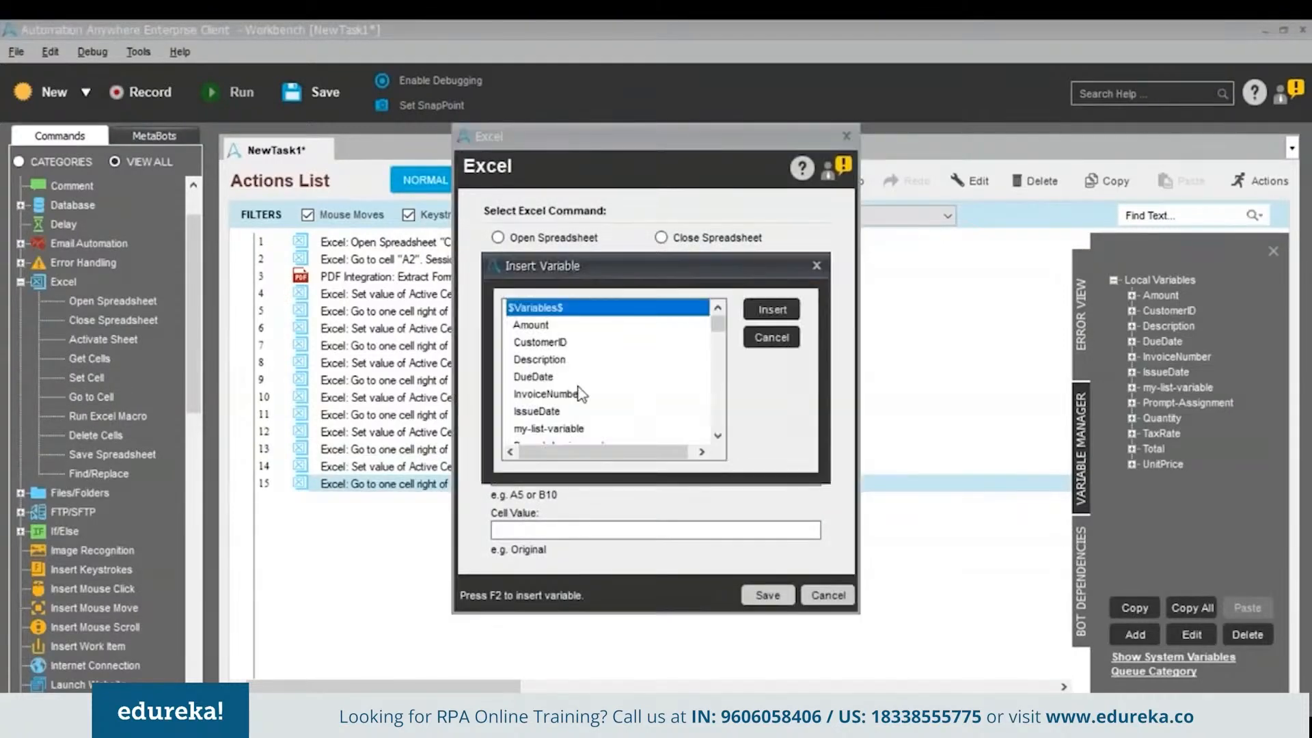
{"action": "scroll", "coordinate": [553, 388], "scroll_direction": "down", "scroll_amount": 1}
{"action": "double_click", "coordinate": [540, 411]}
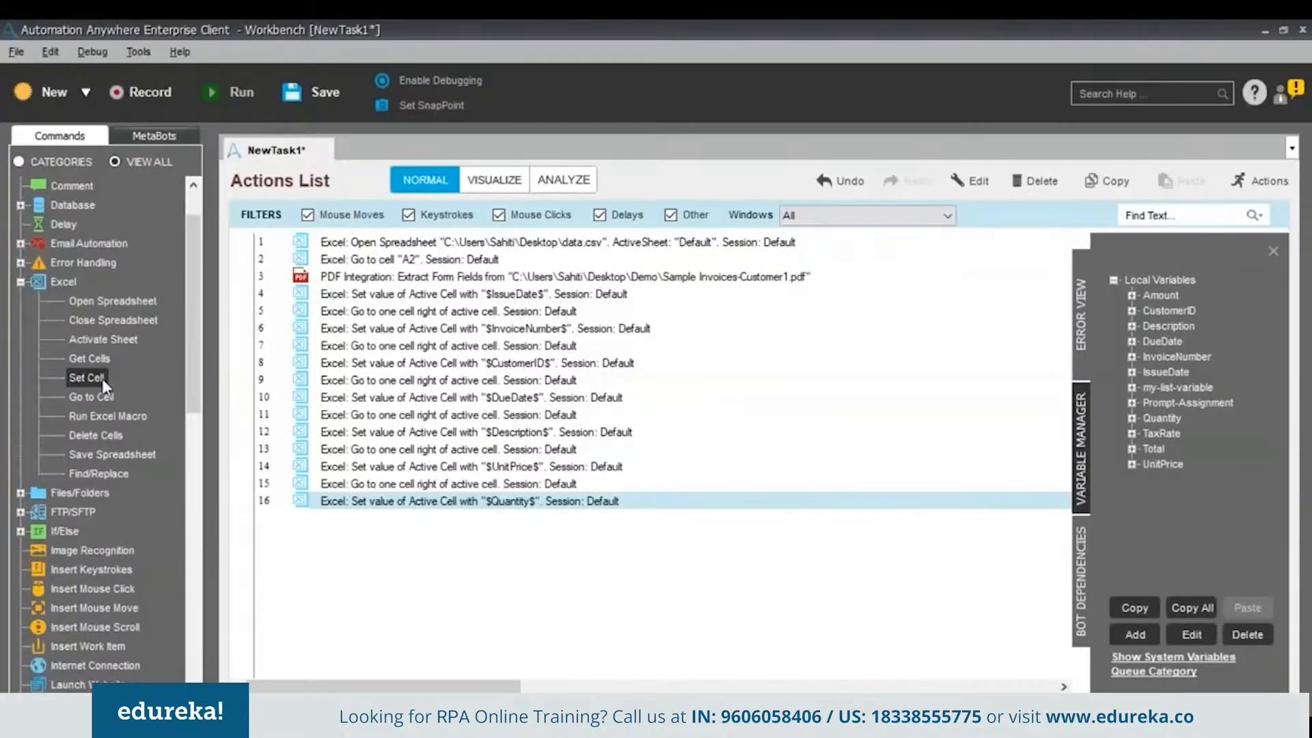
Add an Excel Go to Cell action after the quantity entry, using the One cell to right option
{"action": "double_click", "coordinate": [106, 398]}
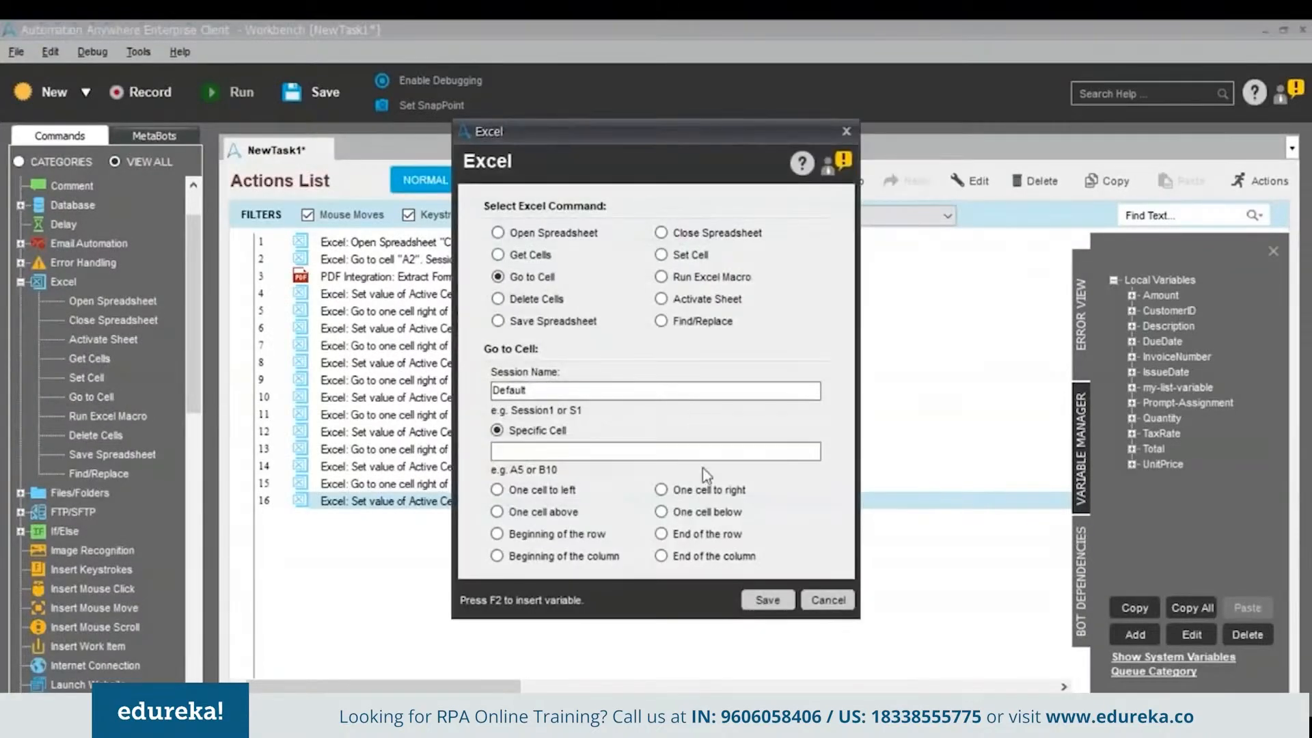
{"action": "left_click", "coordinate": [688, 491]}
{"action": "left_click", "coordinate": [748, 605]}
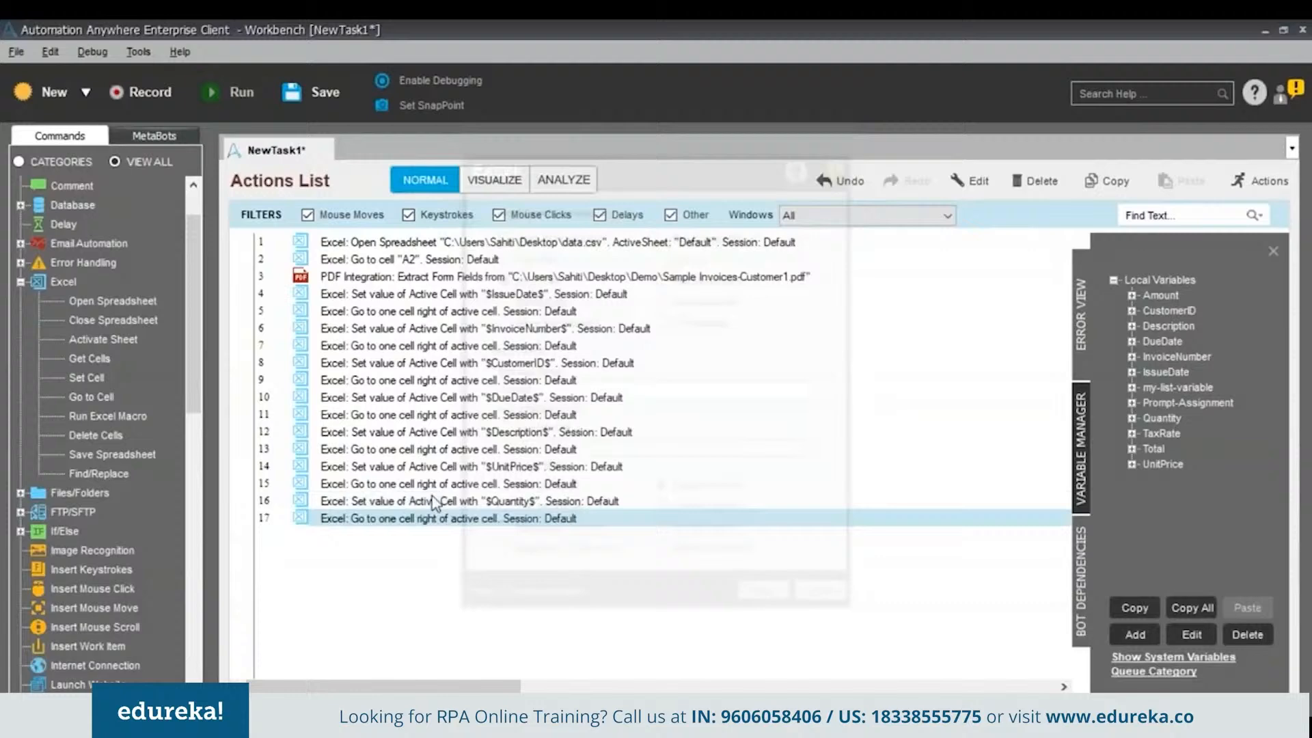
Add an Excel Set Cell action that fills the active cell with the $Amount$ variable
{"action": "double_click", "coordinate": [99, 381]}
{"action": "left_click", "coordinate": [540, 530]}
{"action": "key", "text": "F2"}
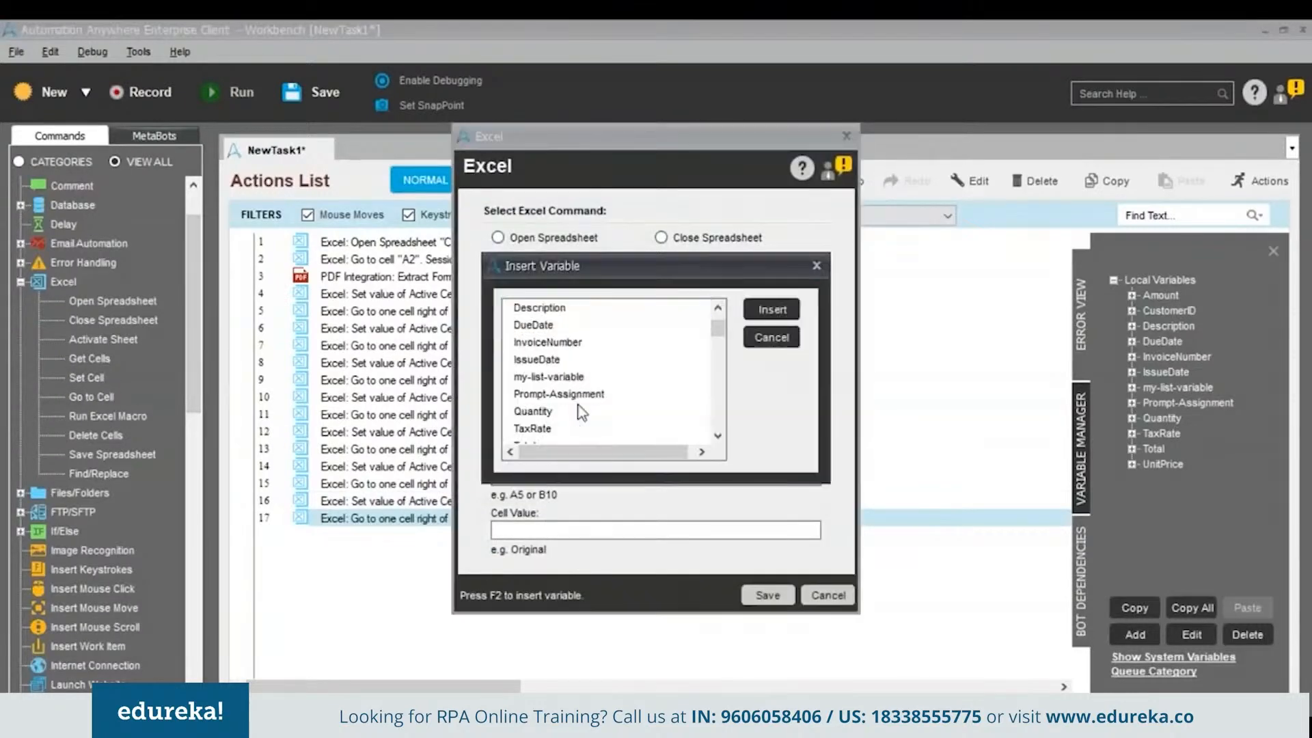
{"action": "scroll", "coordinate": [584, 387], "scroll_direction": "up", "scroll_amount": 2}
{"action": "left_click", "coordinate": [537, 316]}
{"action": "left_click", "coordinate": [772, 309]}
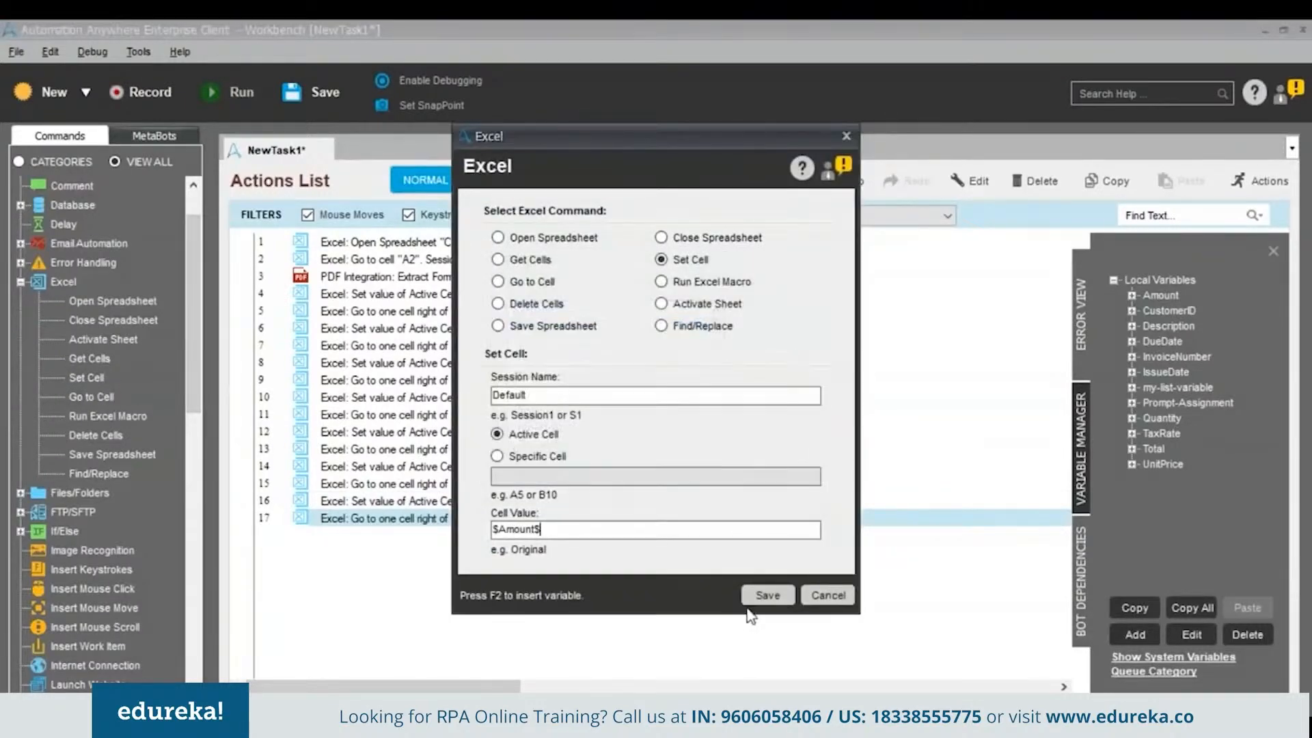
{"action": "left_click", "coordinate": [767, 593]}
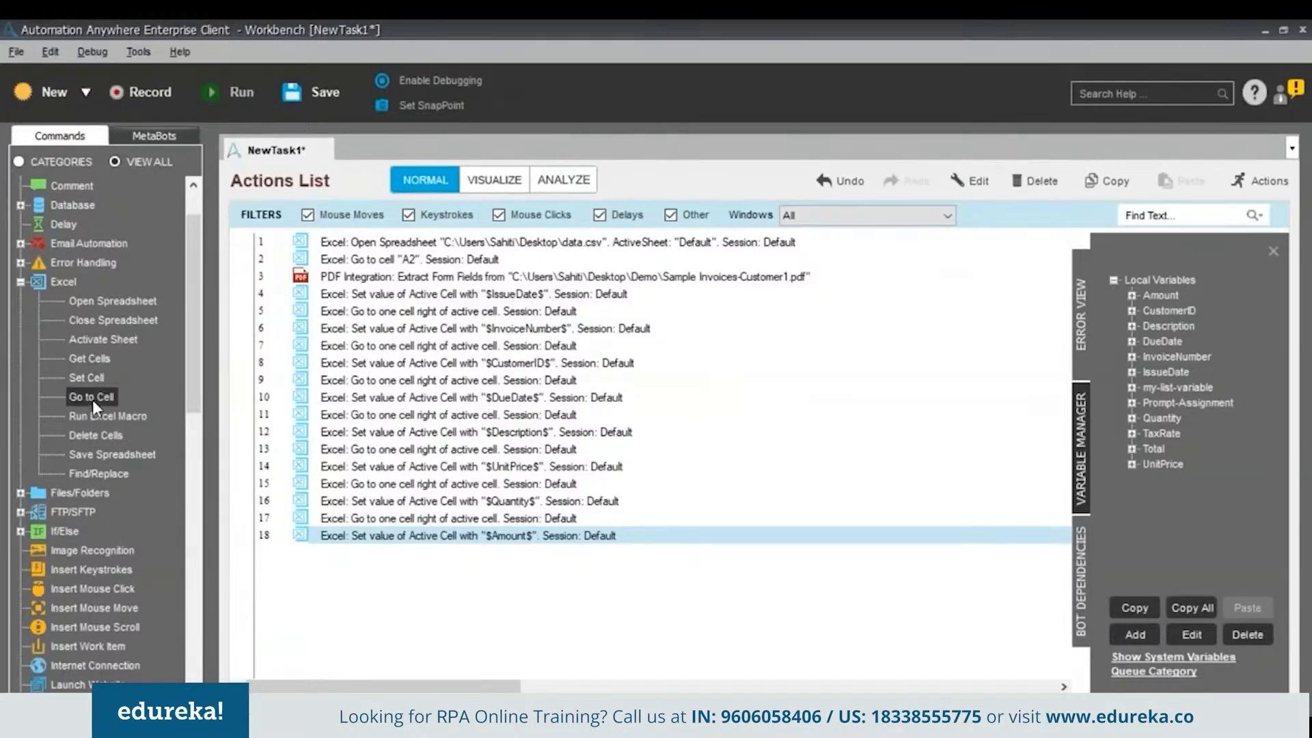
Add an Excel Go to Cell action after the amount entry, using the One cell to right option
{"action": "double_click", "coordinate": [101, 400]}
{"action": "left_click", "coordinate": [673, 488]}
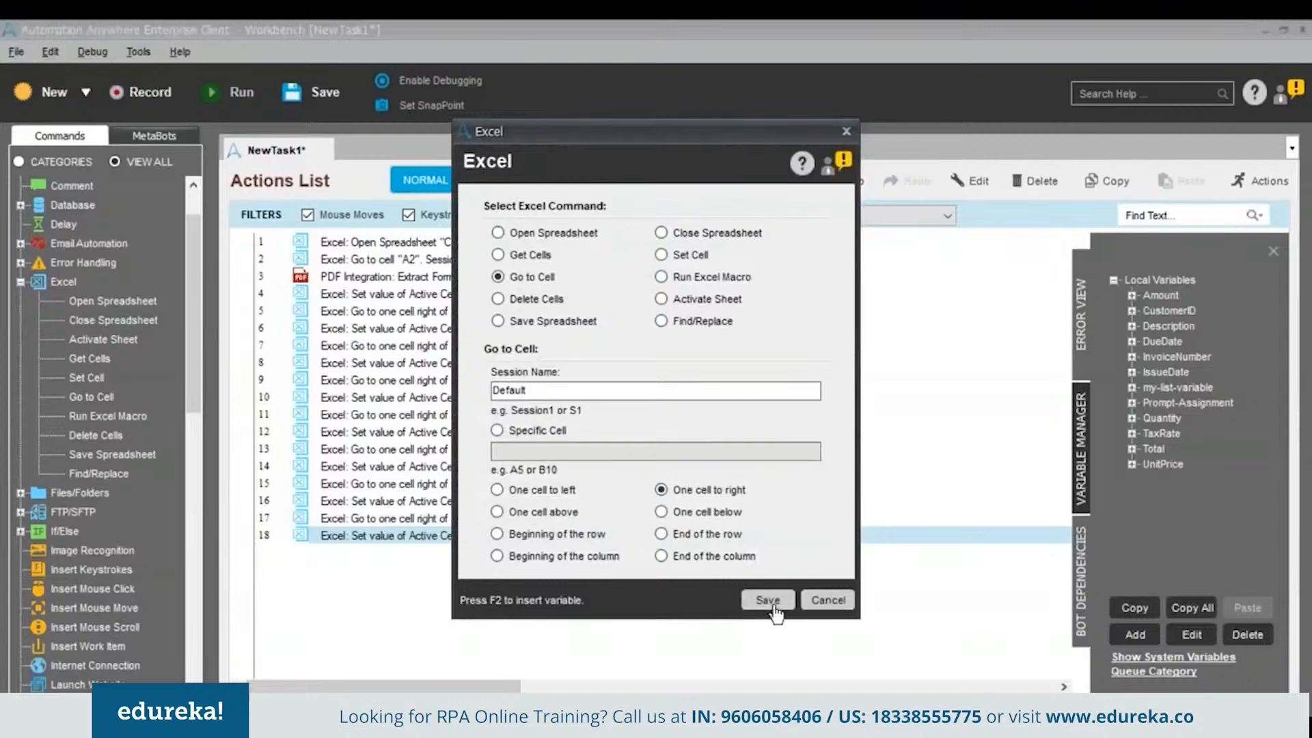
{"action": "left_click", "coordinate": [767, 600]}
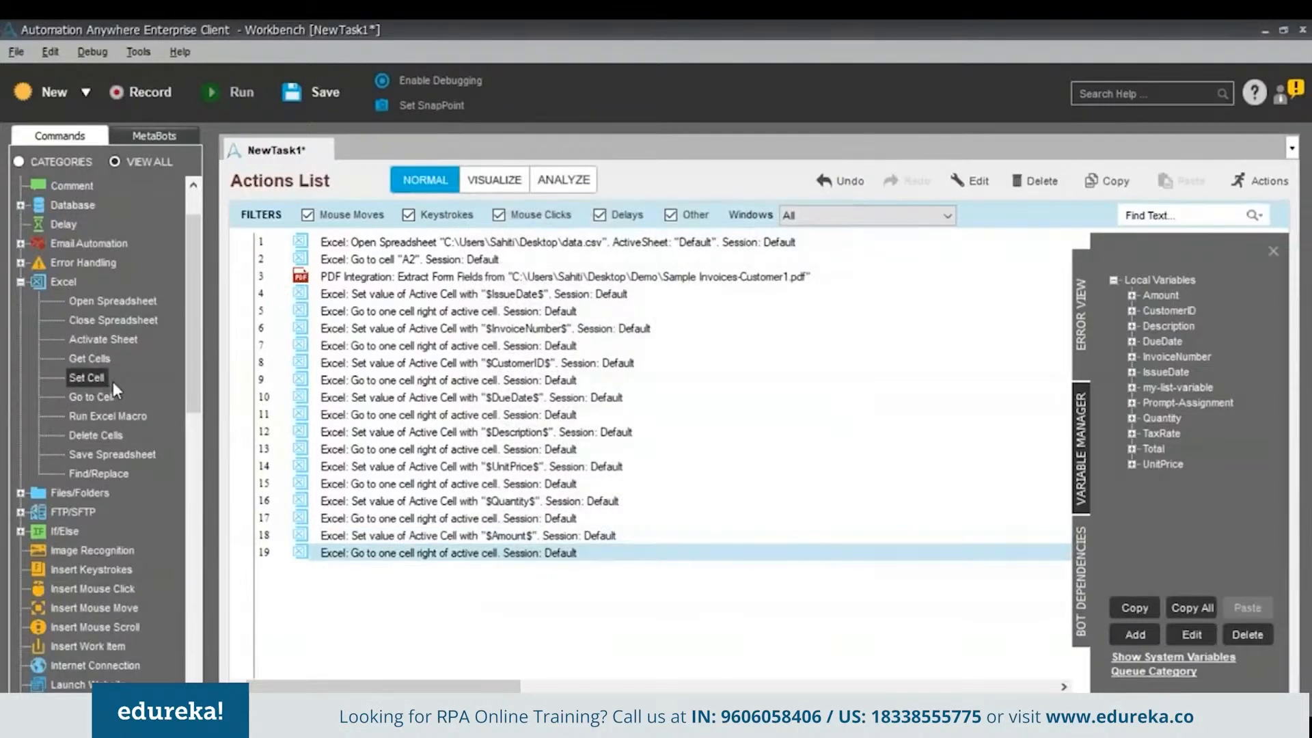
Add an Excel Set Cell action that fills the active cell with the $TaxRate$ variable
{"action": "double_click", "coordinate": [113, 383]}
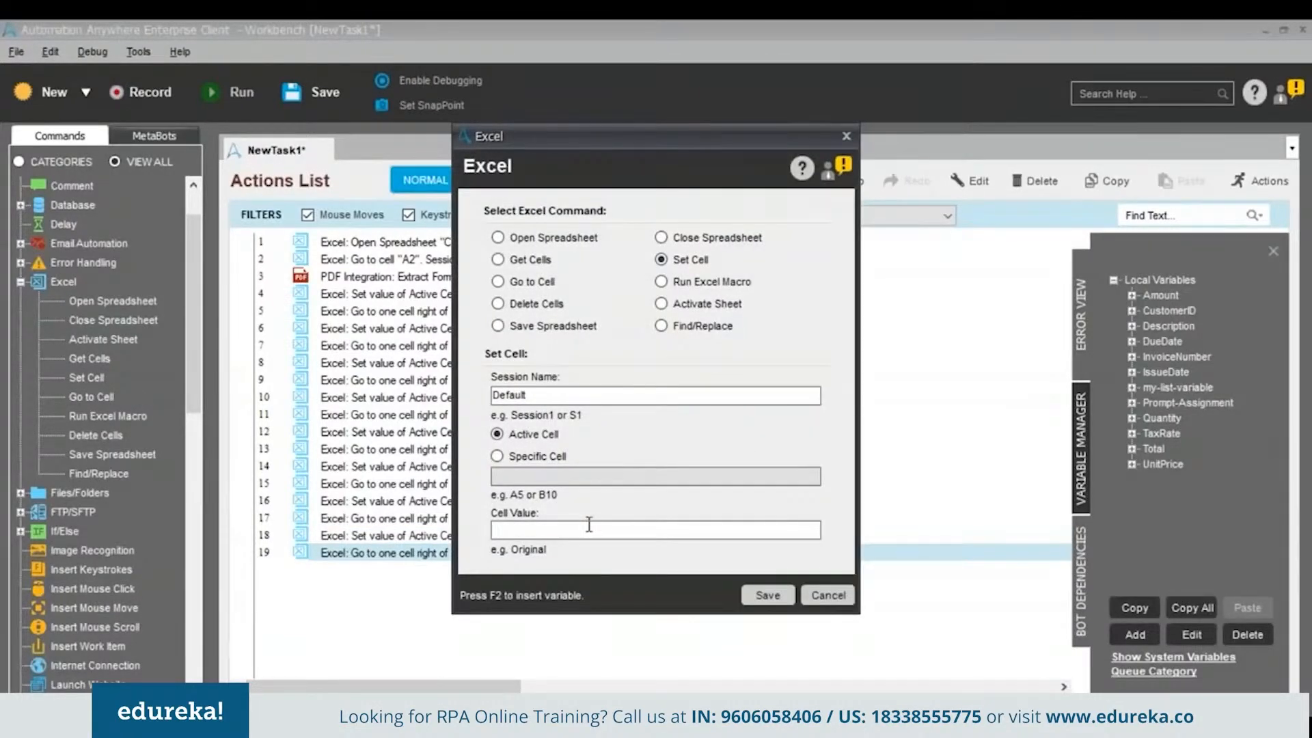
{"action": "left_click", "coordinate": [589, 525]}
{"action": "key", "text": "F2"}
{"action": "left_click", "coordinate": [731, 463]}
{"action": "left_click", "coordinate": [770, 599]}
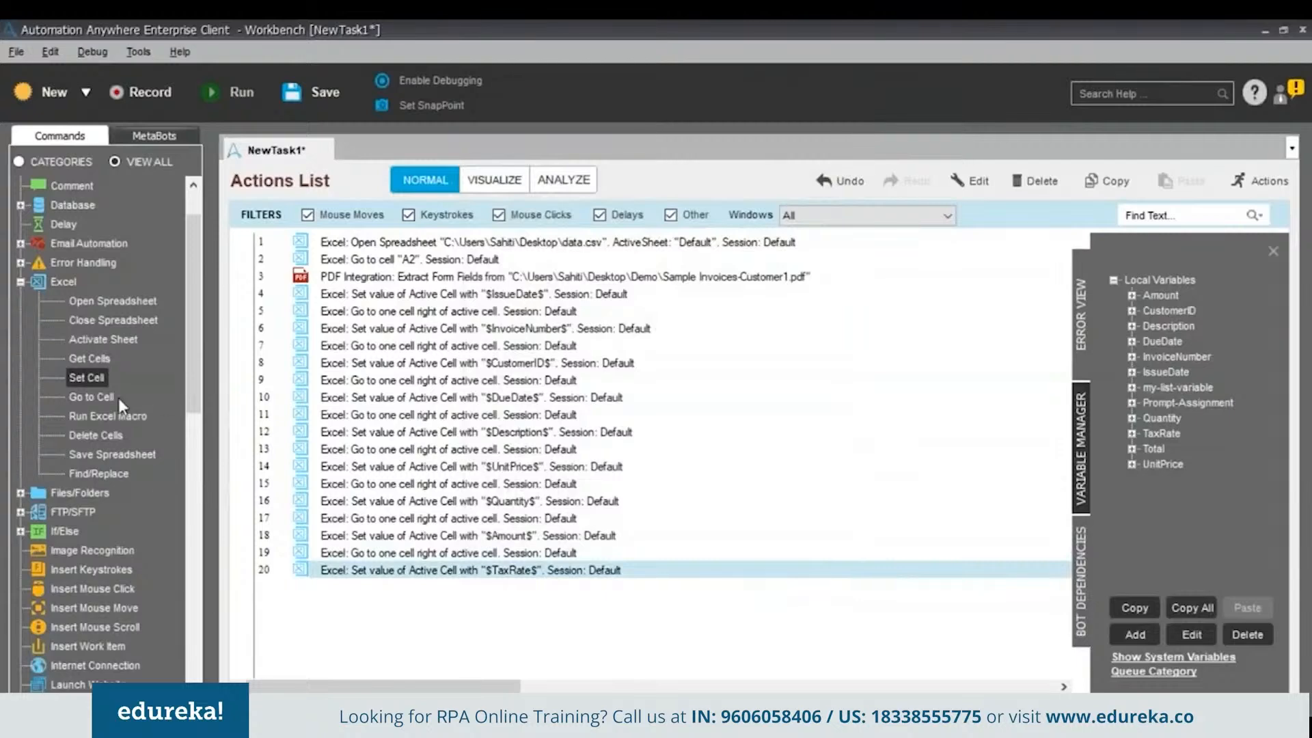
Add an Excel Go to Cell action after the tax rate entry, using the One cell to right option
{"action": "double_click", "coordinate": [96, 398]}
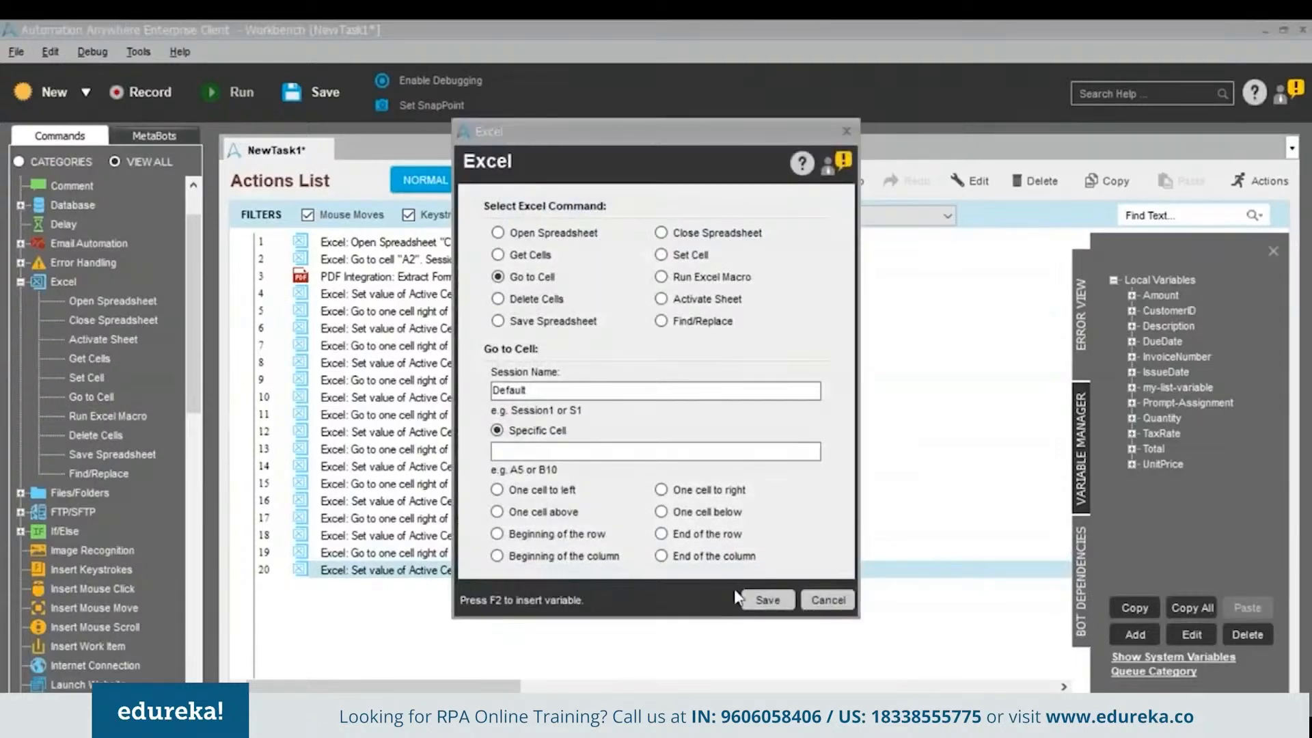
{"action": "left_click", "coordinate": [661, 490]}
{"action": "left_click", "coordinate": [766, 600]}
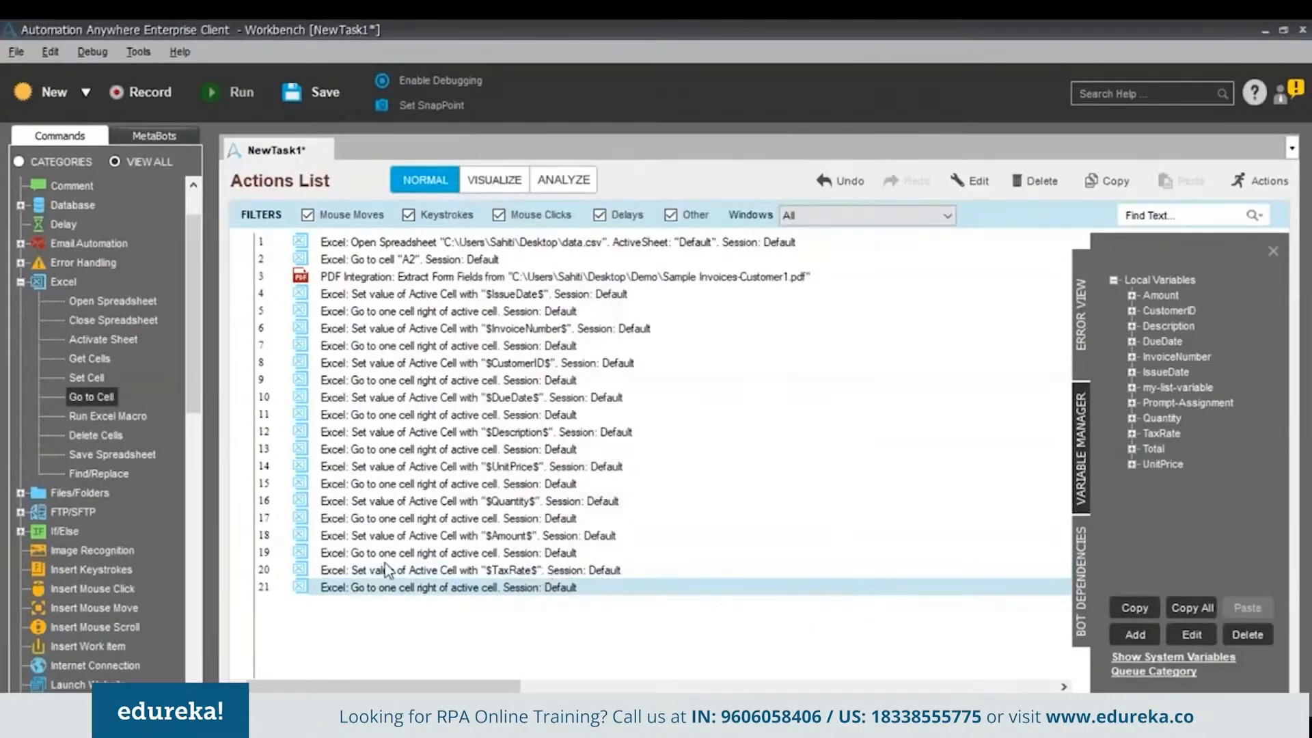
Add an Excel Set Cell action that fills the active cell with the $Total$ variable
{"action": "double_click", "coordinate": [104, 379]}
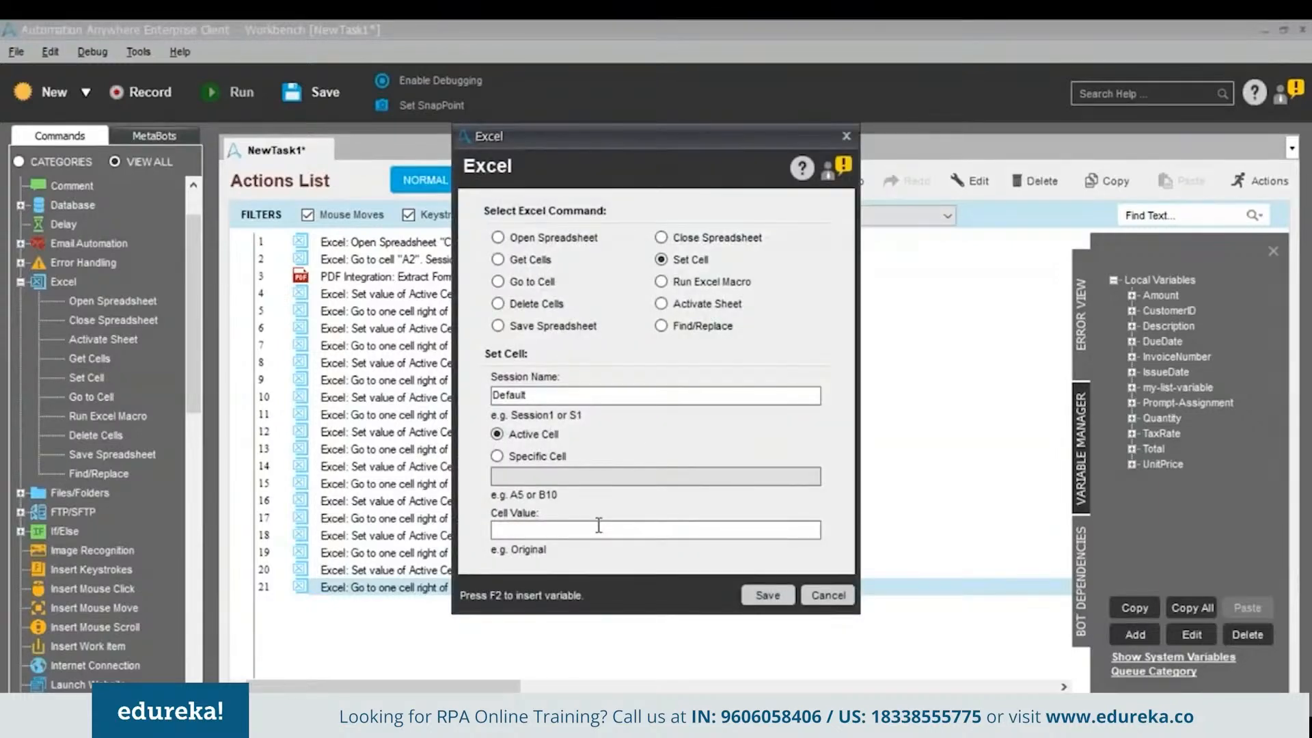
{"action": "key", "text": "F2"}
{"action": "scroll", "coordinate": [585, 410], "scroll_direction": "down", "scroll_amount": 1}
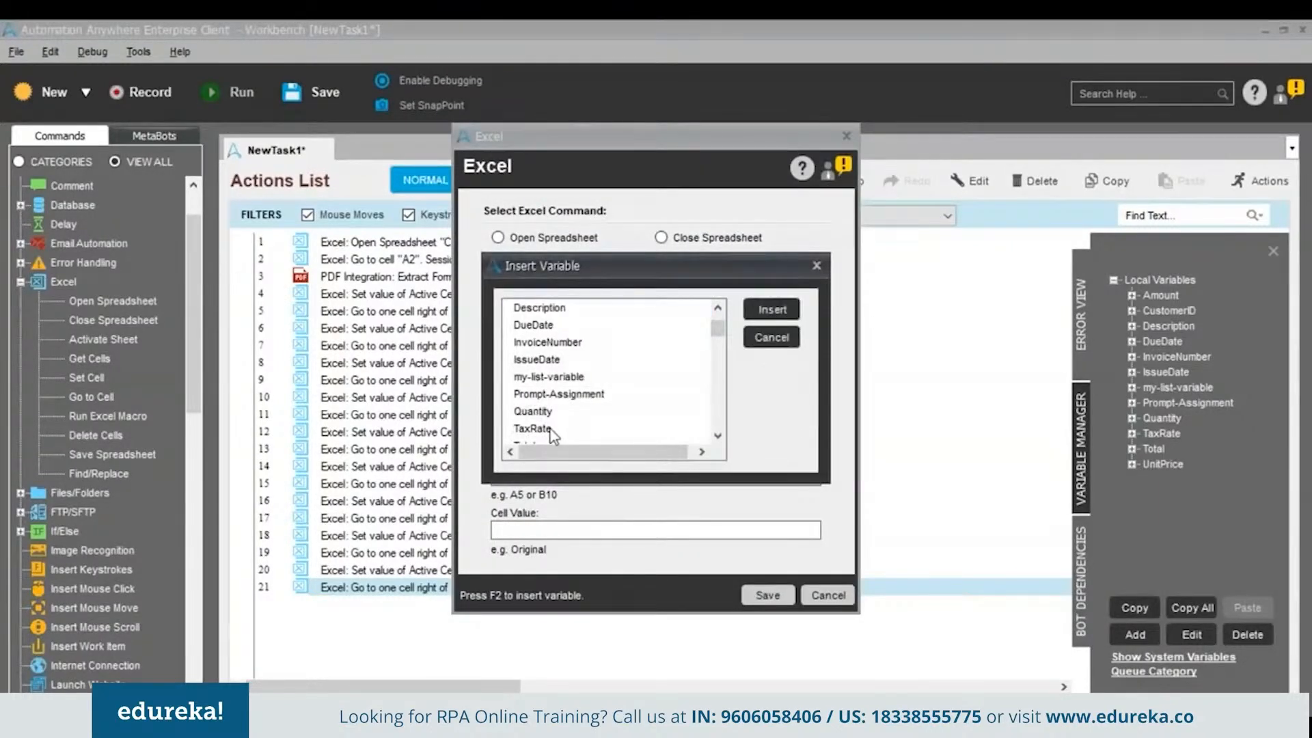
{"action": "scroll", "coordinate": [551, 429], "scroll_direction": "down", "scroll_amount": 1}
{"action": "double_click", "coordinate": [534, 394]}
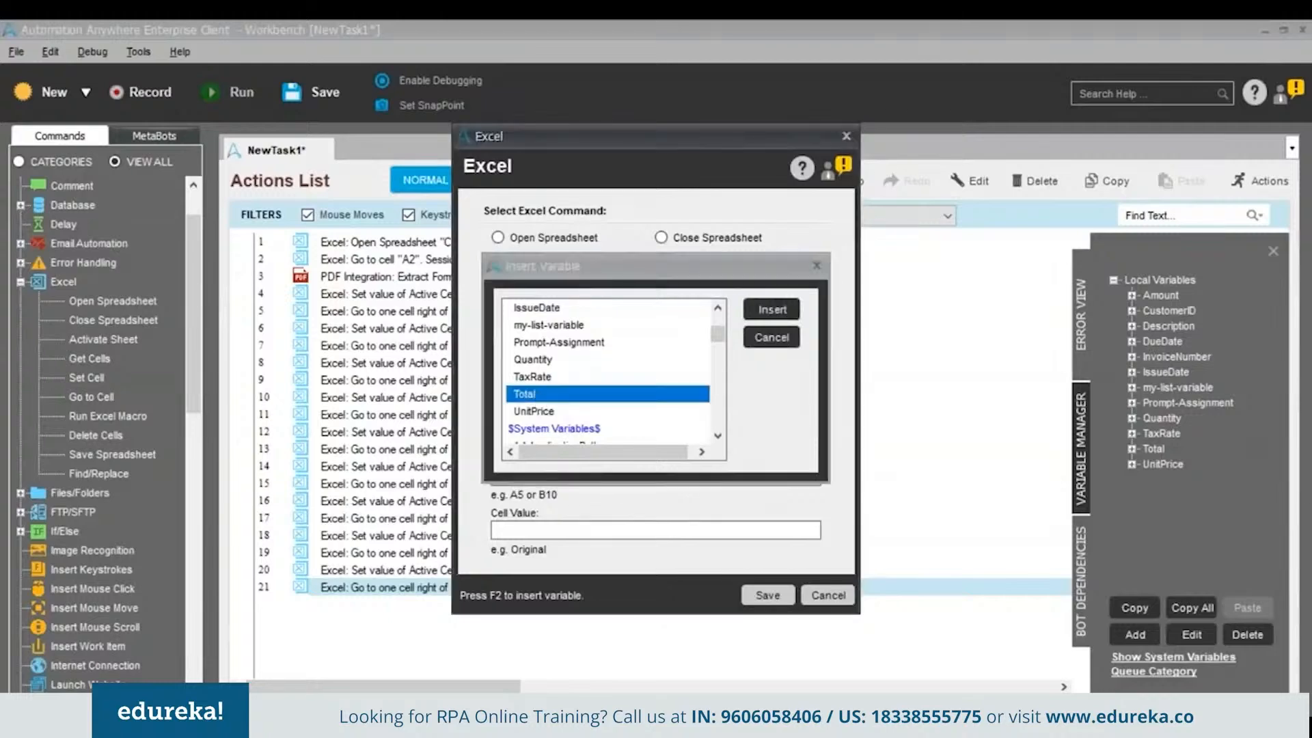
{"action": "left_click", "coordinate": [765, 595]}
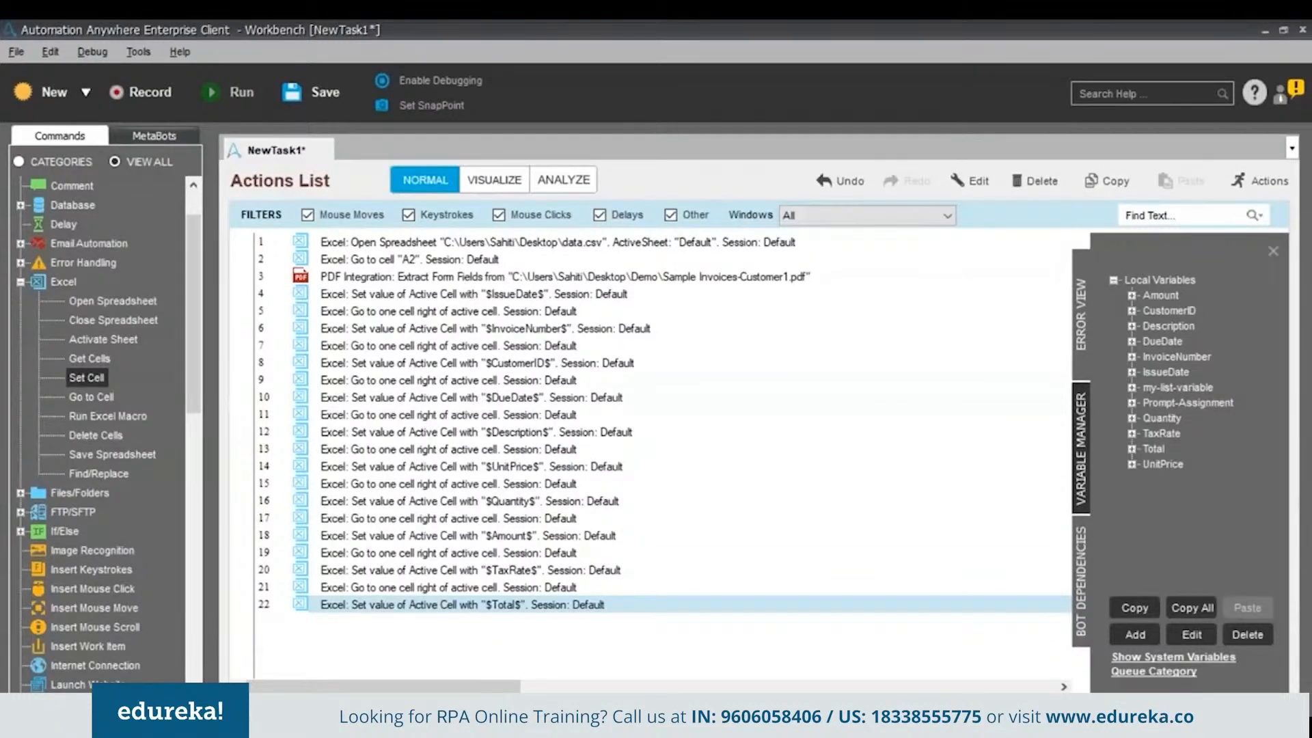
Add two Excel Go to Cell actions after the total entry, first with One cell below and second with Beginning of the row
{"action": "double_click", "coordinate": [92, 396]}
{"action": "left_click", "coordinate": [661, 511]}
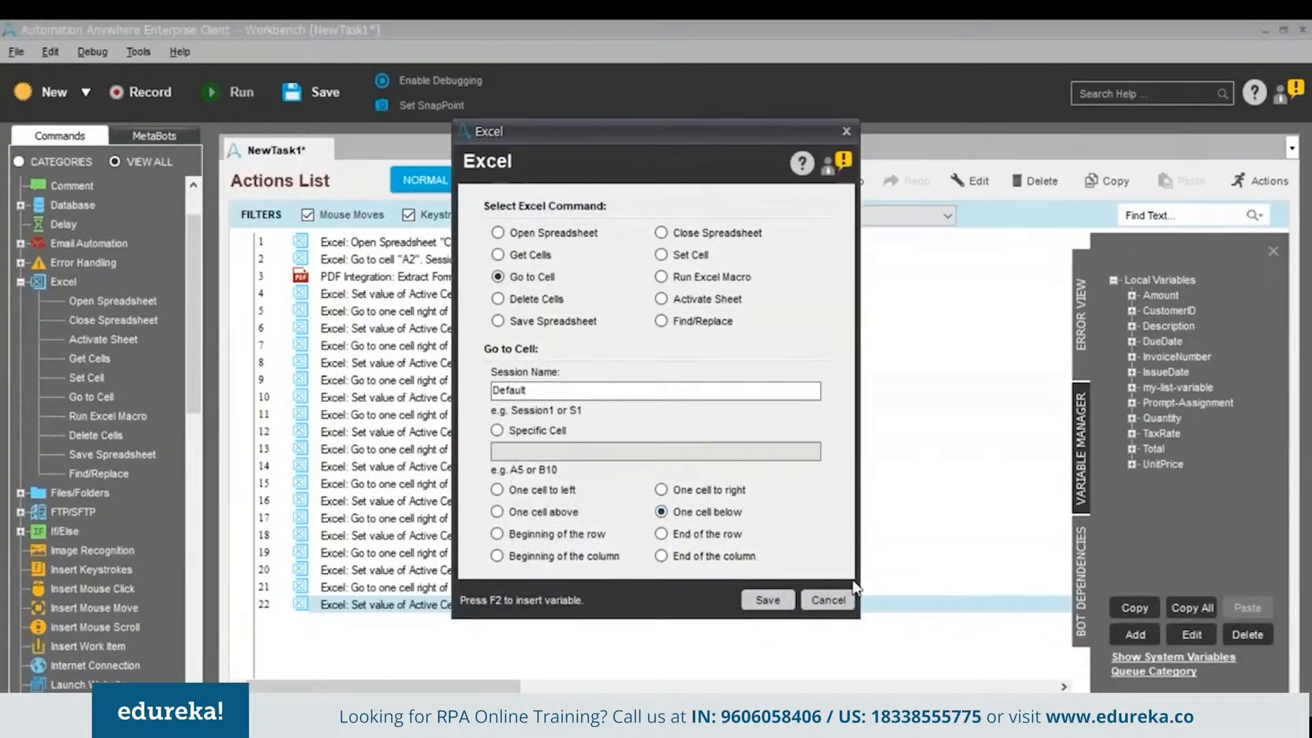
{"action": "left_click", "coordinate": [768, 600]}
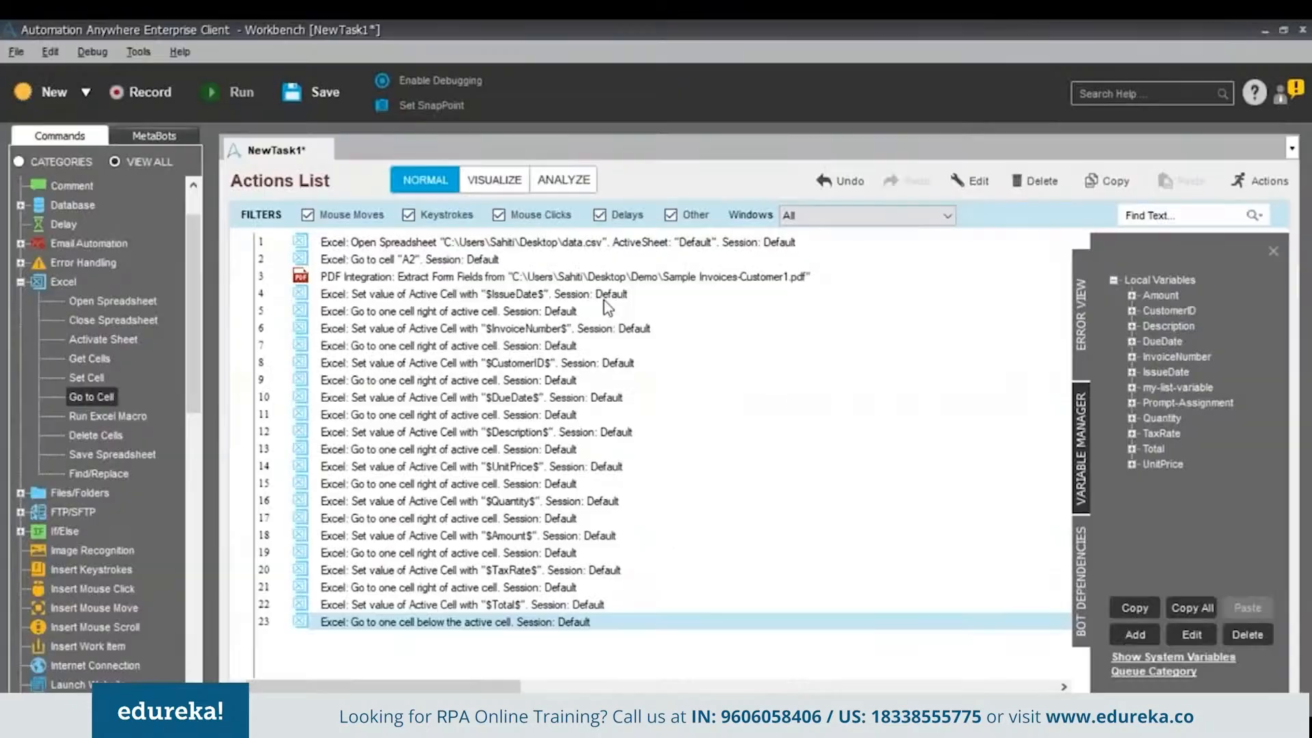
{"action": "double_click", "coordinate": [73, 398]}
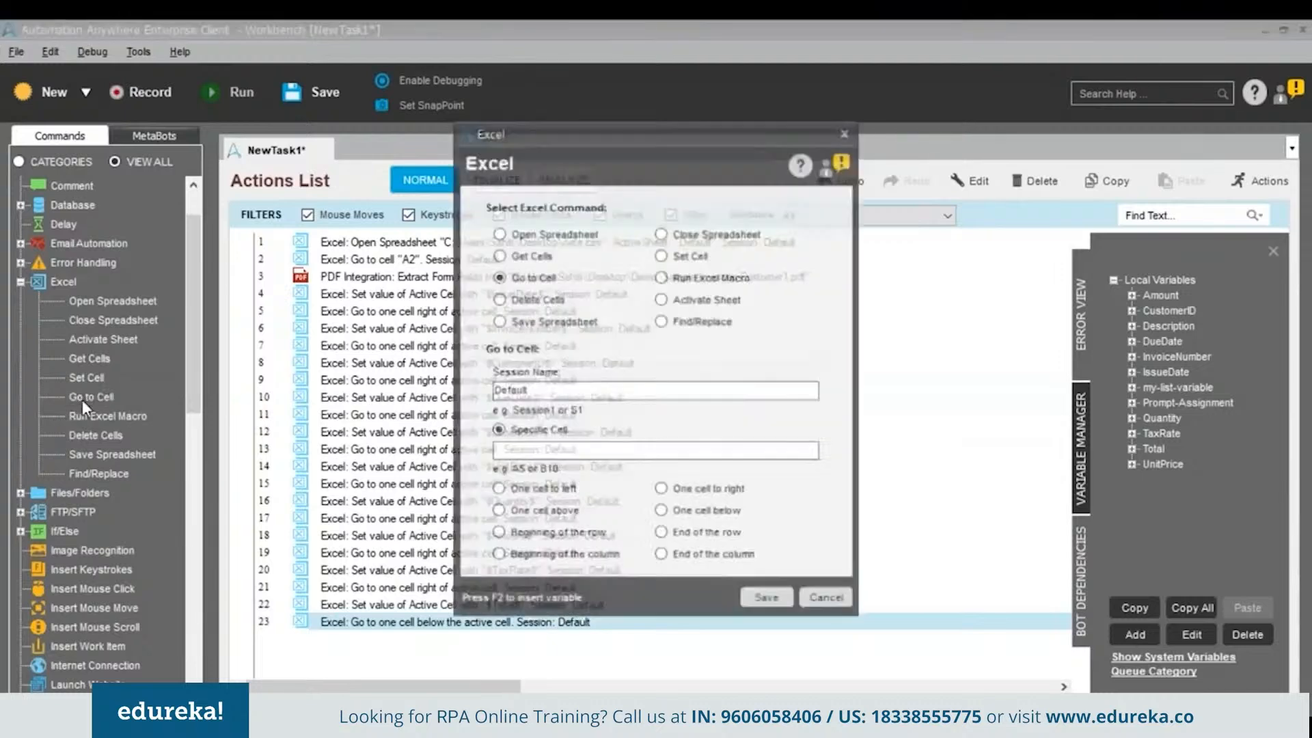
{"action": "left_click", "coordinate": [506, 537]}
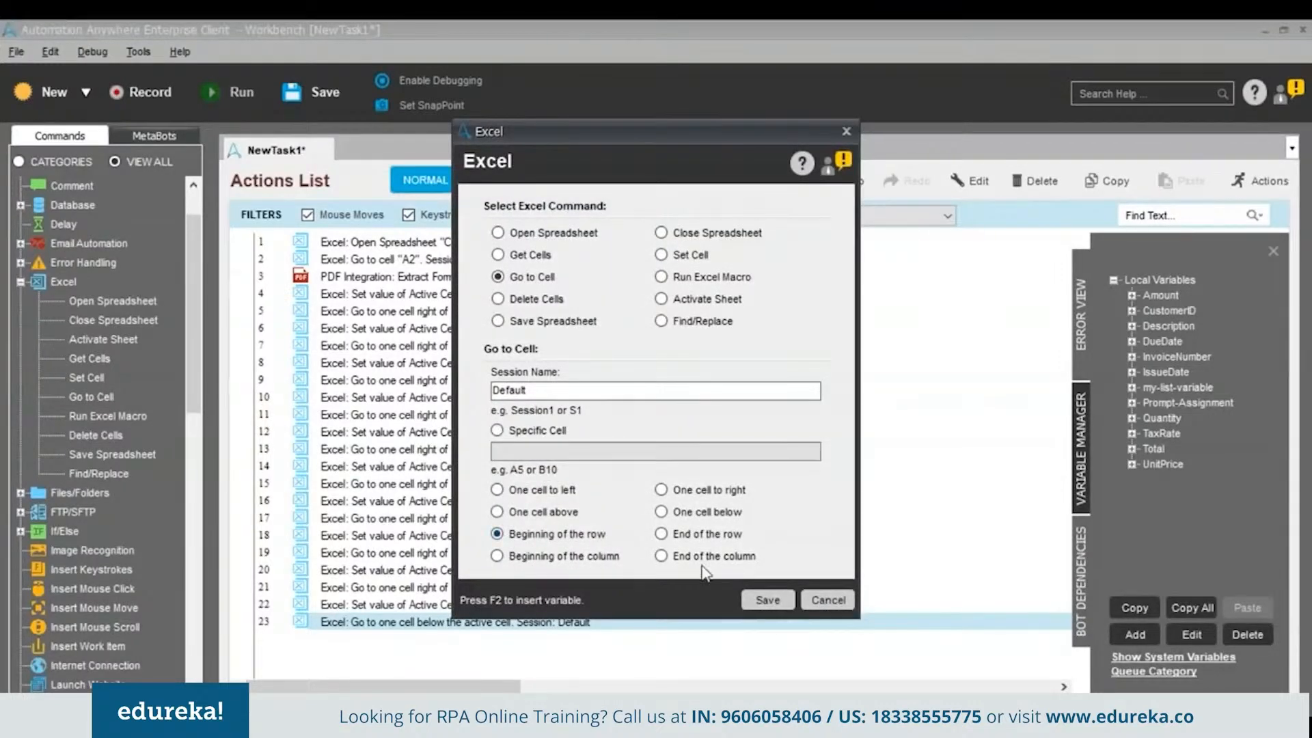
{"action": "left_click", "coordinate": [767, 600]}
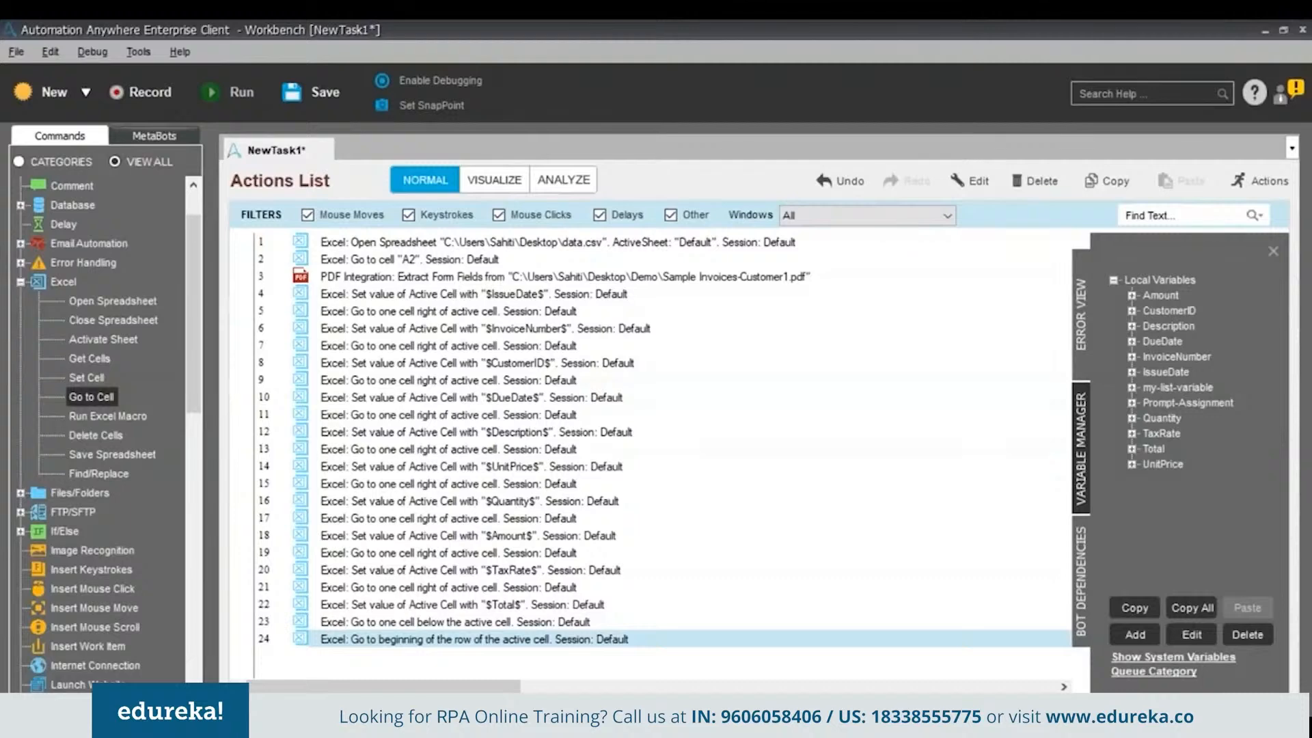
Start a Loop action of the type Each file in a folder directly after the Go to cell "A2" action
{"action": "left_click", "coordinate": [696, 276]}
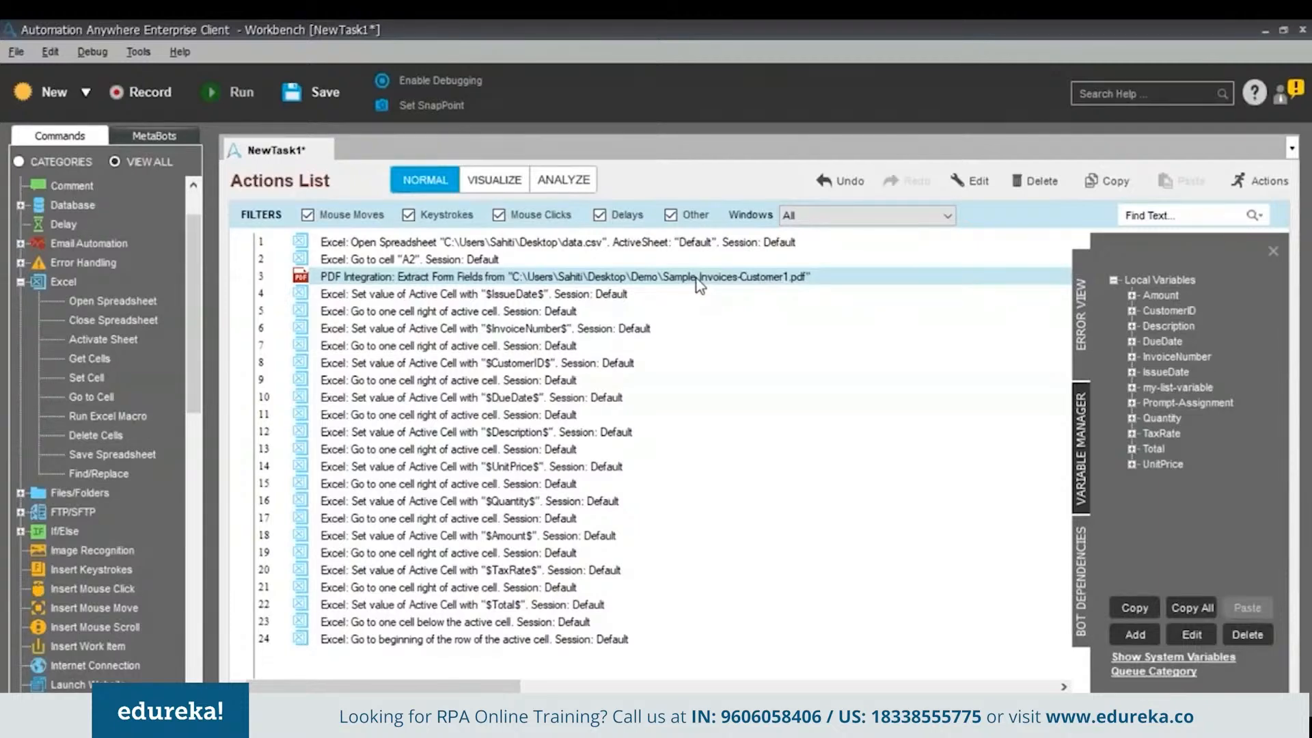
{"action": "key", "text": "Up"}
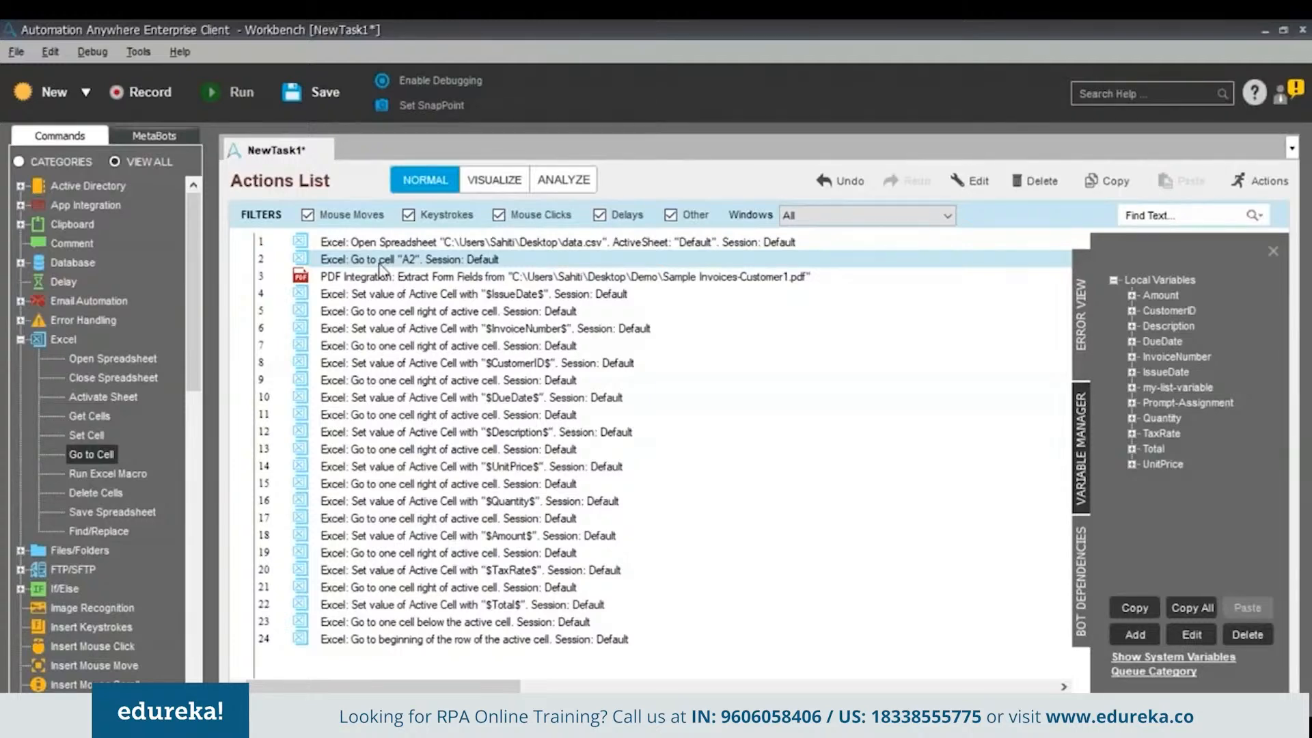
{"action": "left_click", "coordinate": [20, 339]}
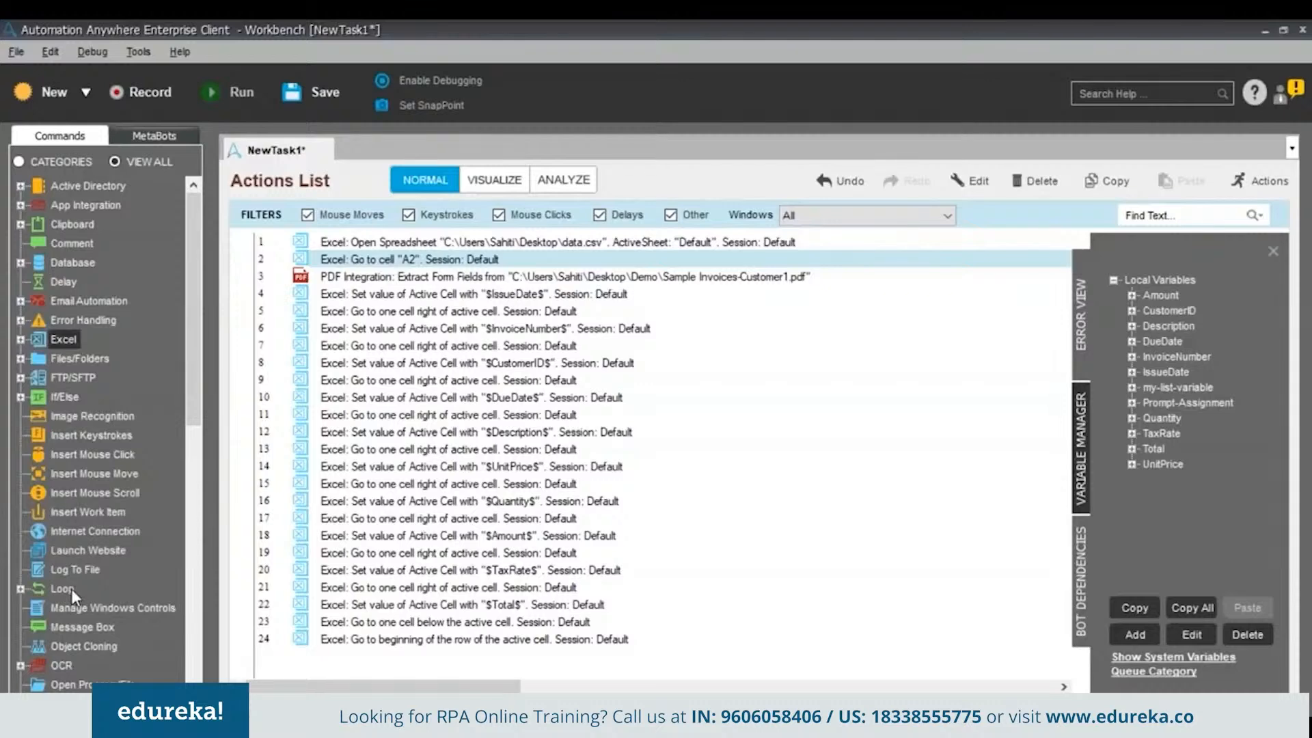
{"action": "double_click", "coordinate": [71, 588]}
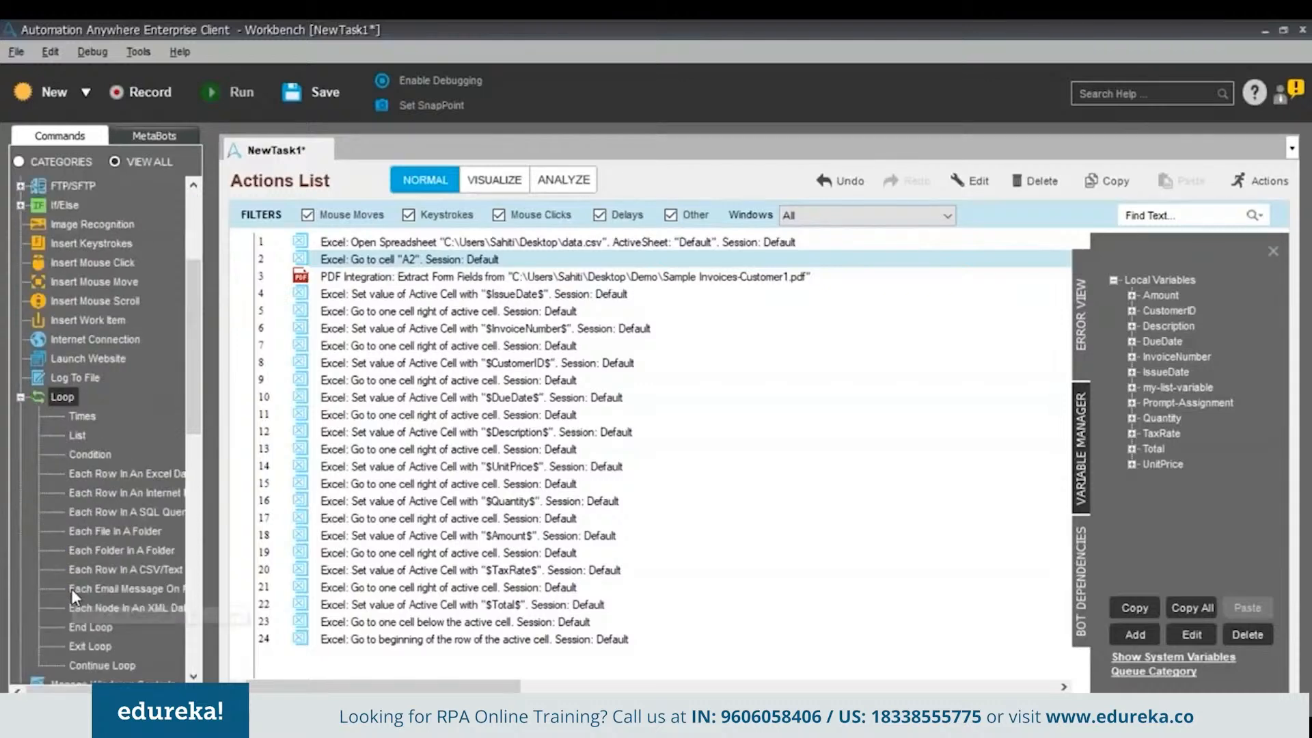
{"action": "double_click", "coordinate": [136, 531]}
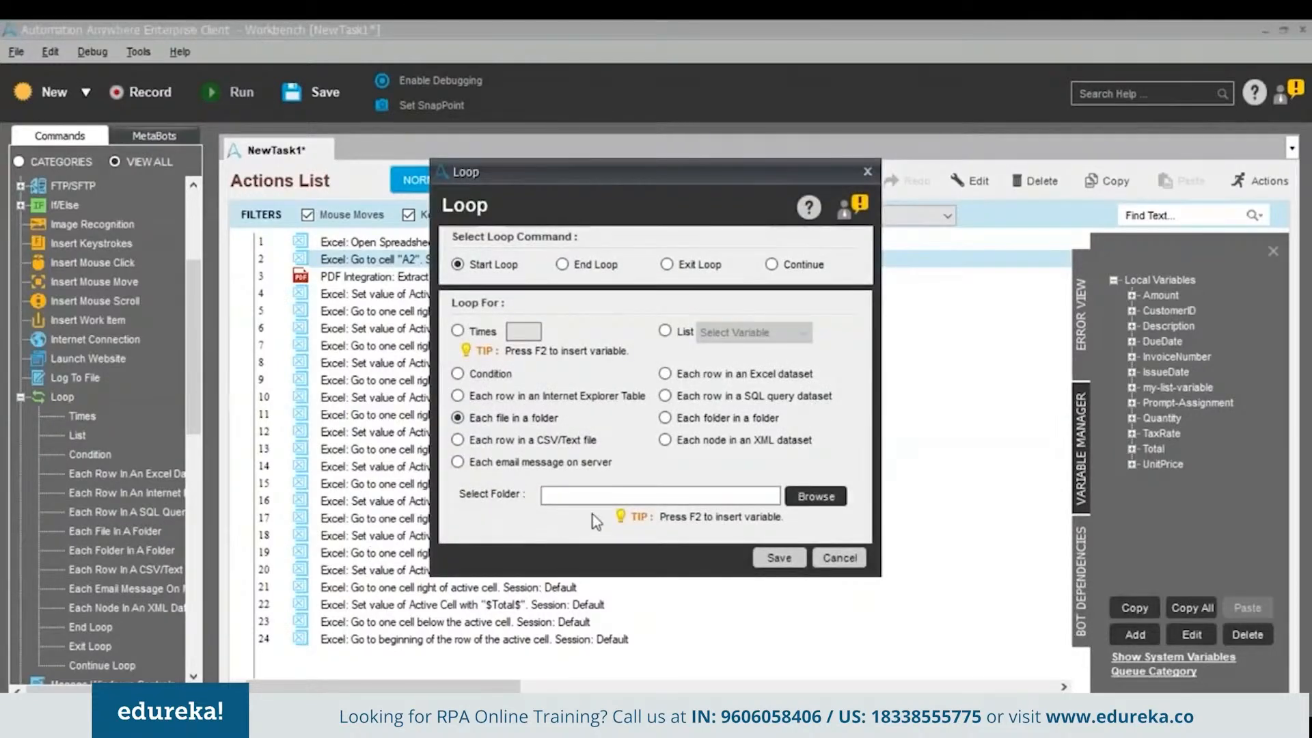
Choose the Demo folder in the user profile's Desktop as the loop's folder and save the loop
{"action": "left_click", "coordinate": [816, 497]}
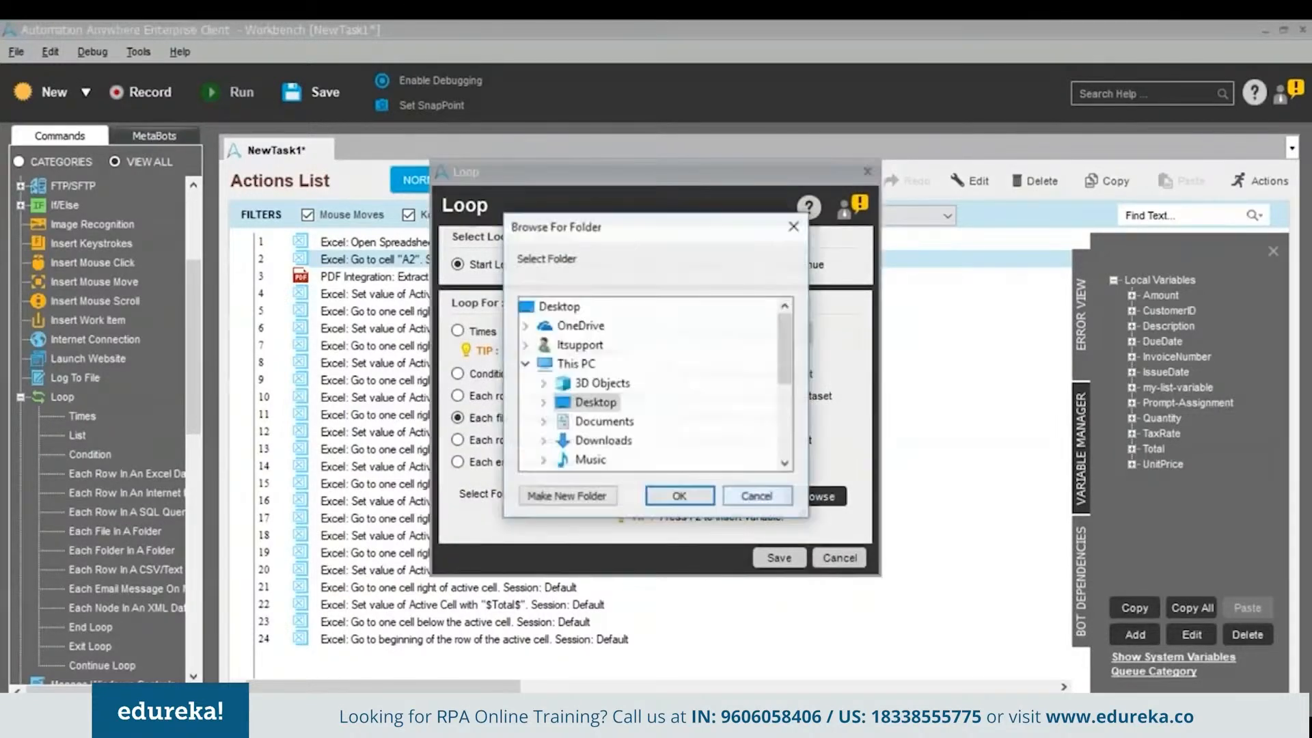
{"action": "scroll", "coordinate": [580, 413], "scroll_direction": "down", "scroll_amount": 1}
{"action": "left_click", "coordinate": [592, 410]}
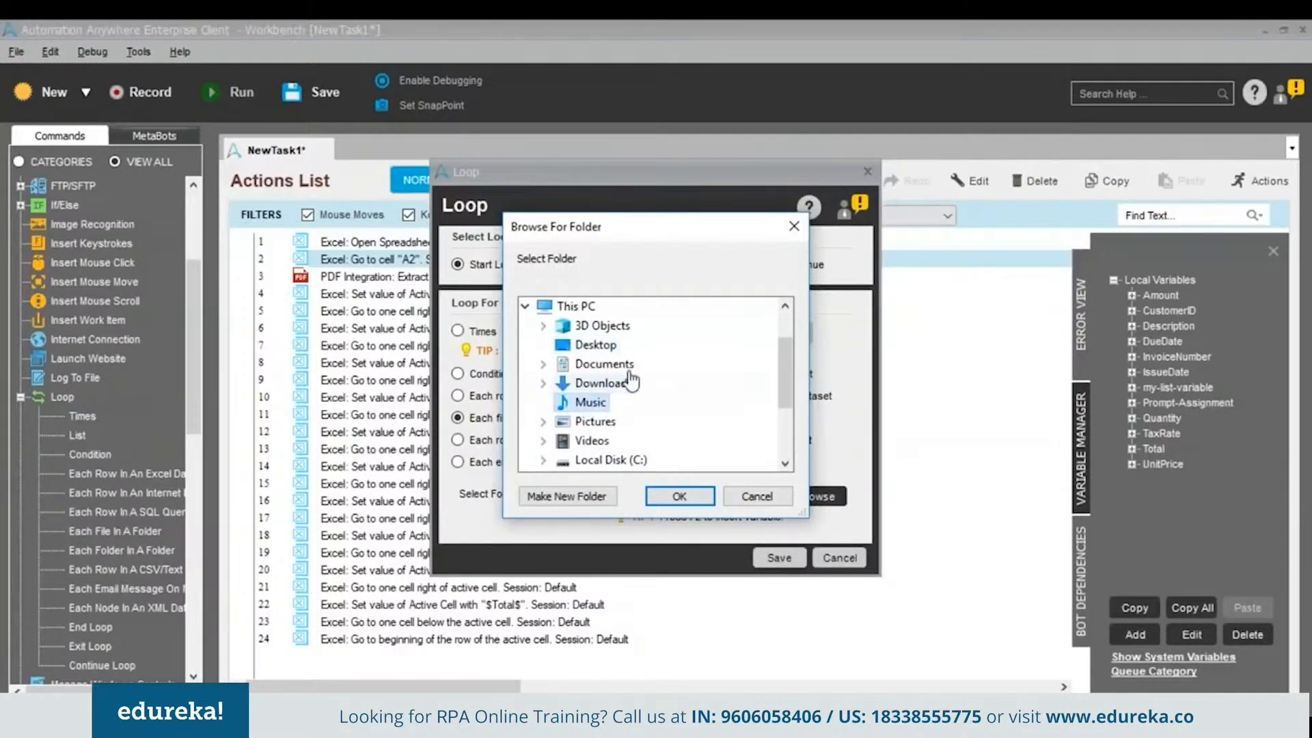
{"action": "scroll", "coordinate": [626, 445], "scroll_direction": "down", "scroll_amount": 1}
{"action": "double_click", "coordinate": [614, 404]}
{"action": "double_click", "coordinate": [618, 424]}
{"action": "double_click", "coordinate": [629, 459]}
{"action": "scroll", "coordinate": [692, 407], "scroll_direction": "down", "scroll_amount": 1}
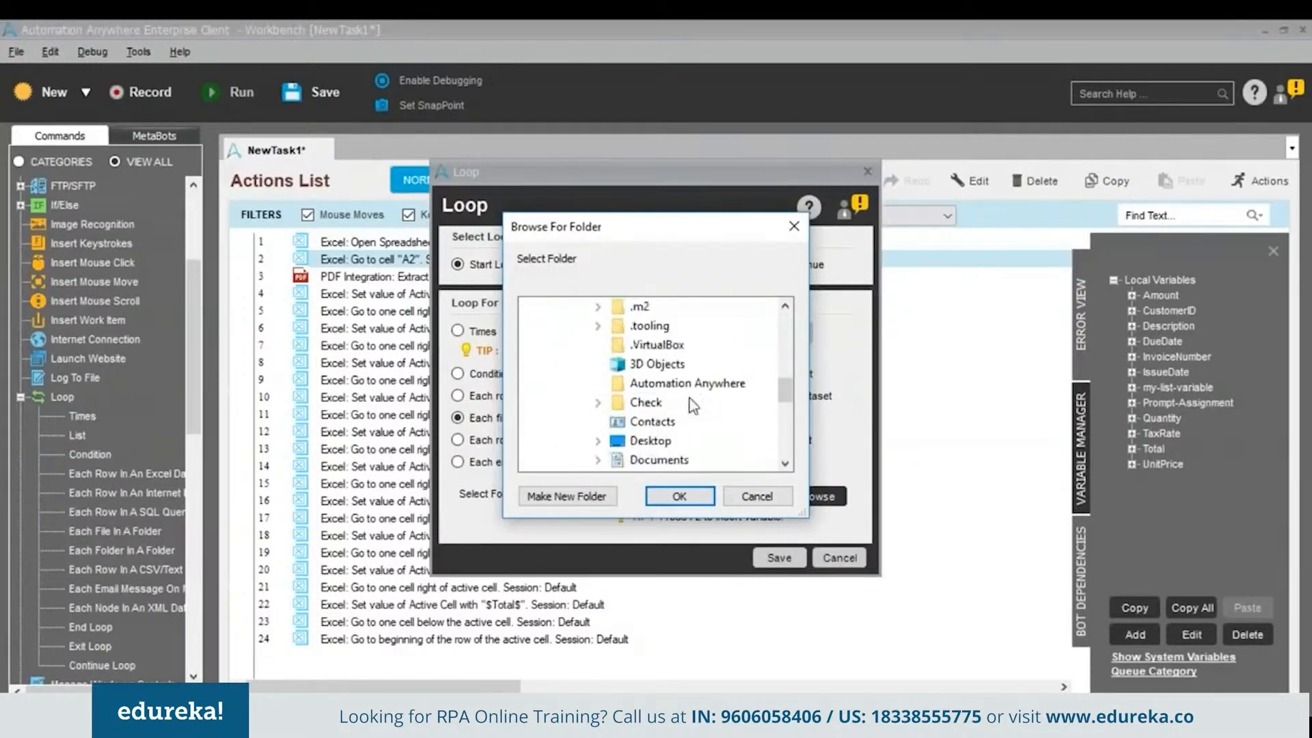
{"action": "double_click", "coordinate": [652, 440]}
{"action": "left_click", "coordinate": [665, 363]}
{"action": "left_click", "coordinate": [683, 499]}
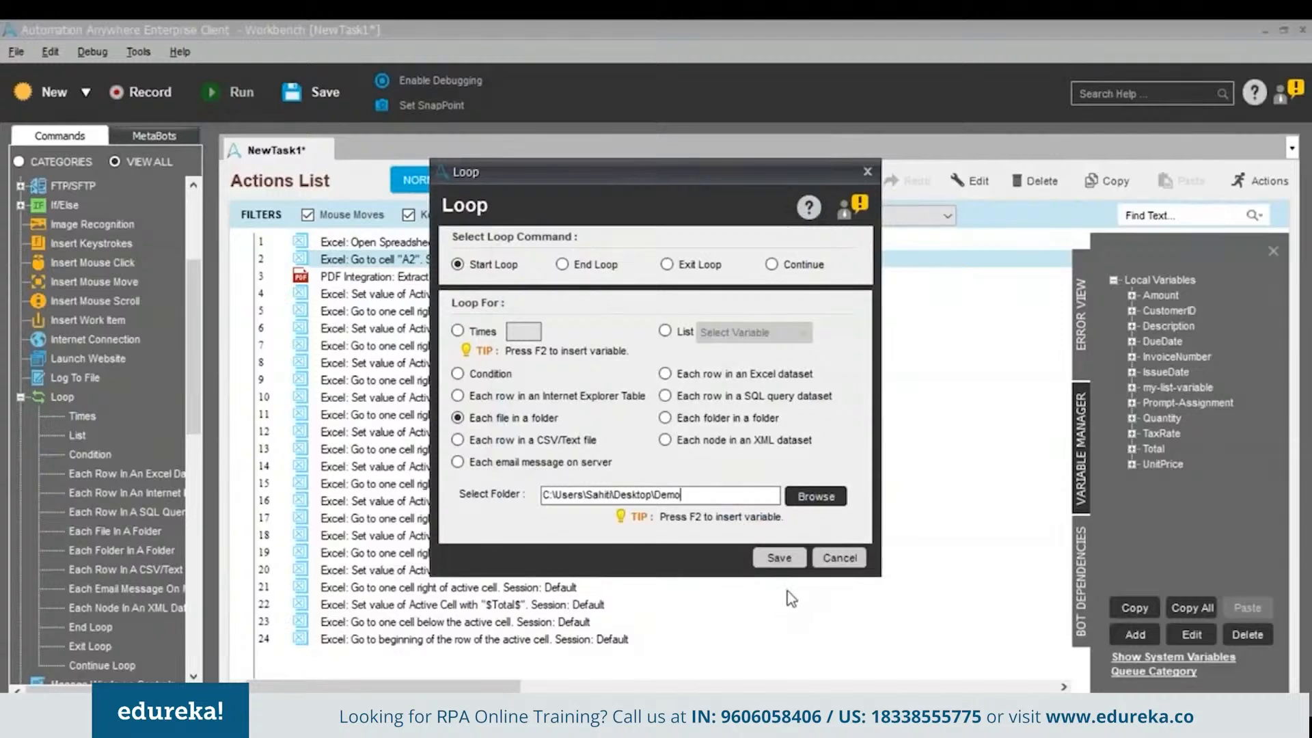
{"action": "left_click", "coordinate": [783, 566]}
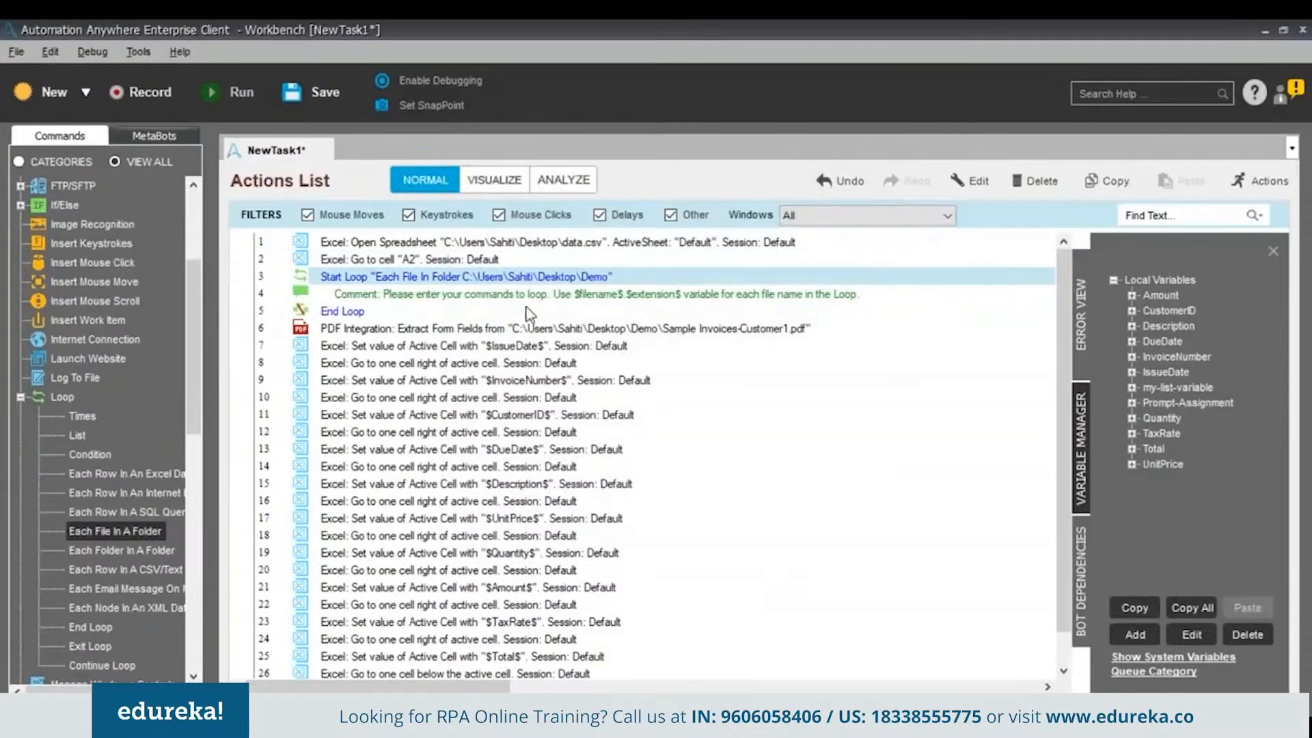
Move the End Loop action to the end of the list so the loop encloses the PDF extraction and all following Excel actions
{"action": "left_click_drag", "start_coordinate": [356, 316], "coordinate": [367, 680]}
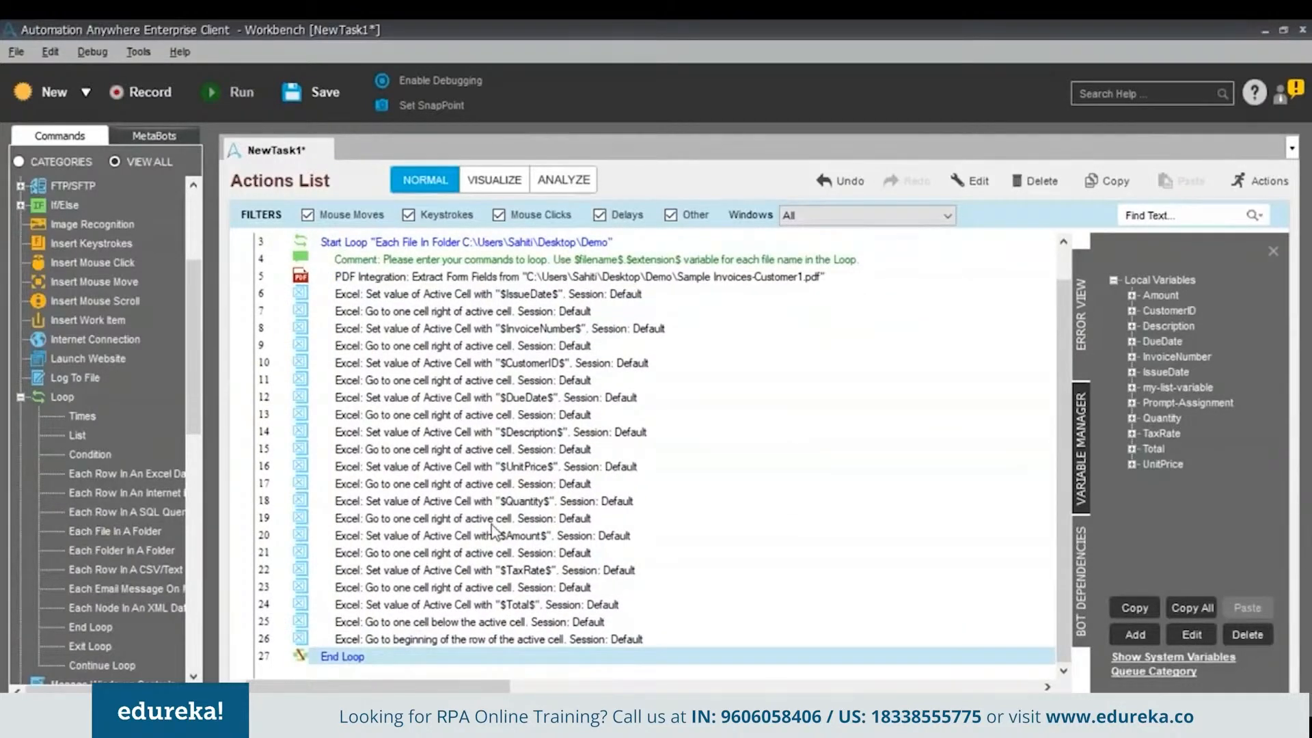
{"action": "scroll", "coordinate": [492, 525], "scroll_direction": "up", "scroll_amount": 1}
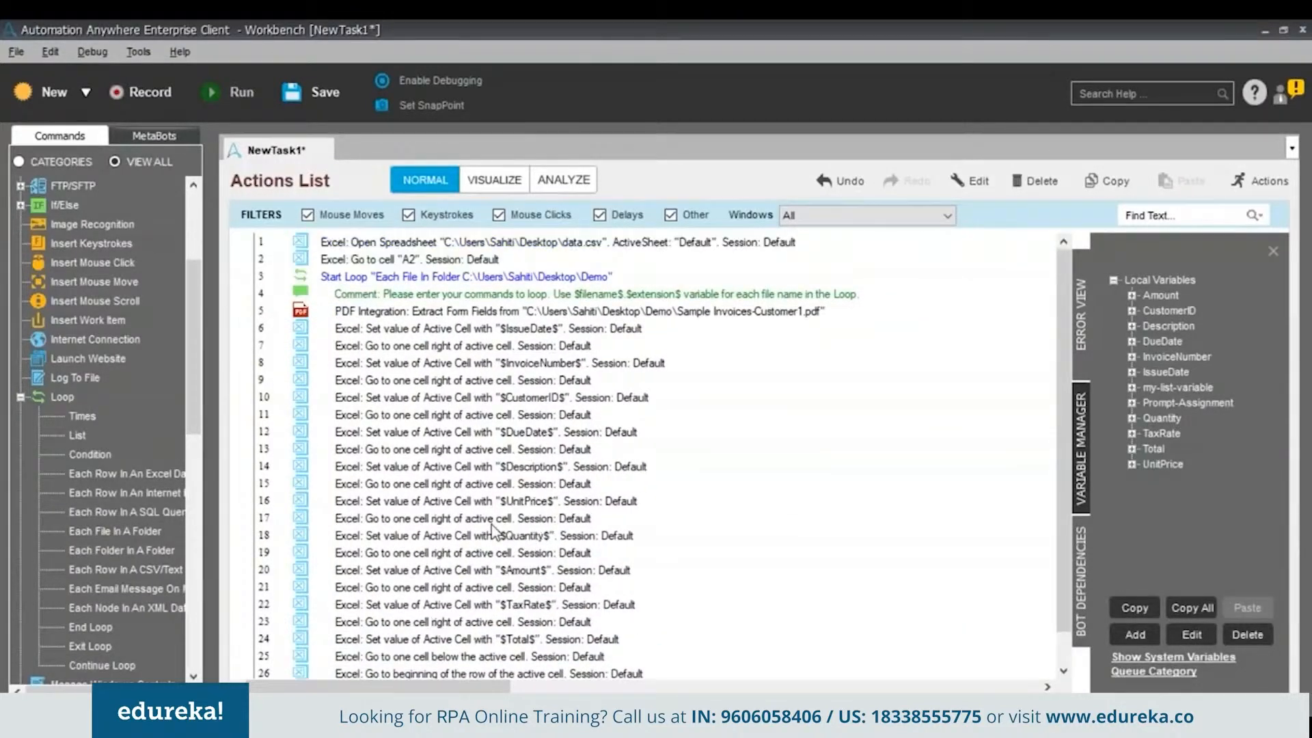
Edit the PDF form field extraction, replacing the fixed file name in the Demo path with $FileName$ before .pdf, and save it
{"action": "left_click", "coordinate": [402, 315]}
{"action": "double_click", "coordinate": [403, 314]}
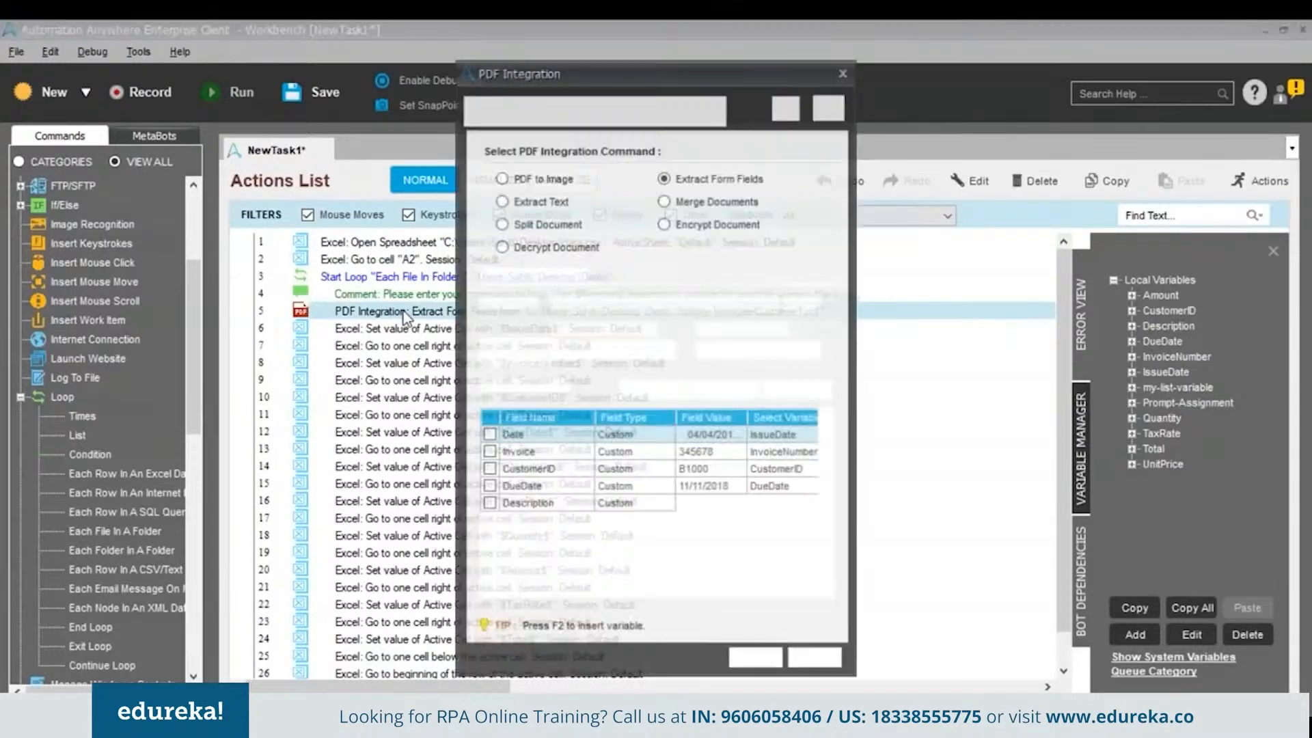
{"action": "left_click", "coordinate": [692, 305]}
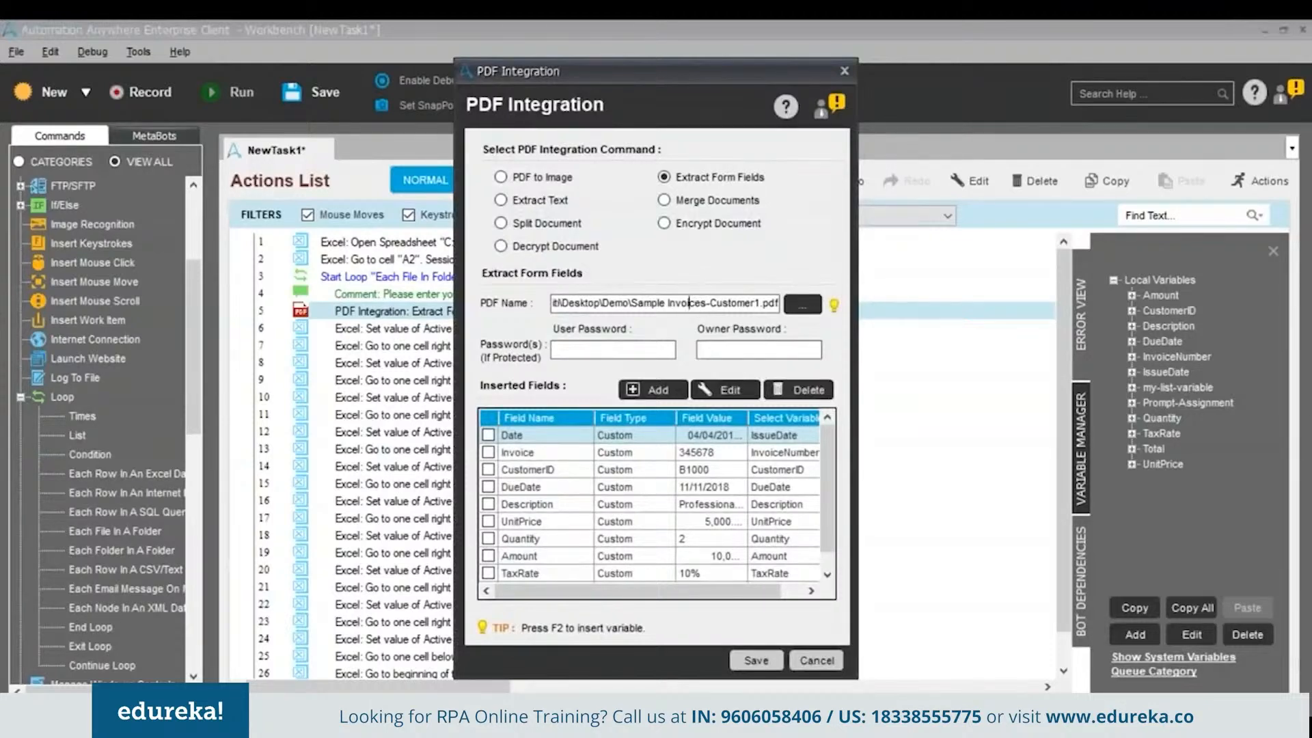
{"action": "left_click", "coordinate": [665, 309]}
{"action": "left_click_drag", "start_coordinate": [631, 303], "coordinate": [759, 303]}
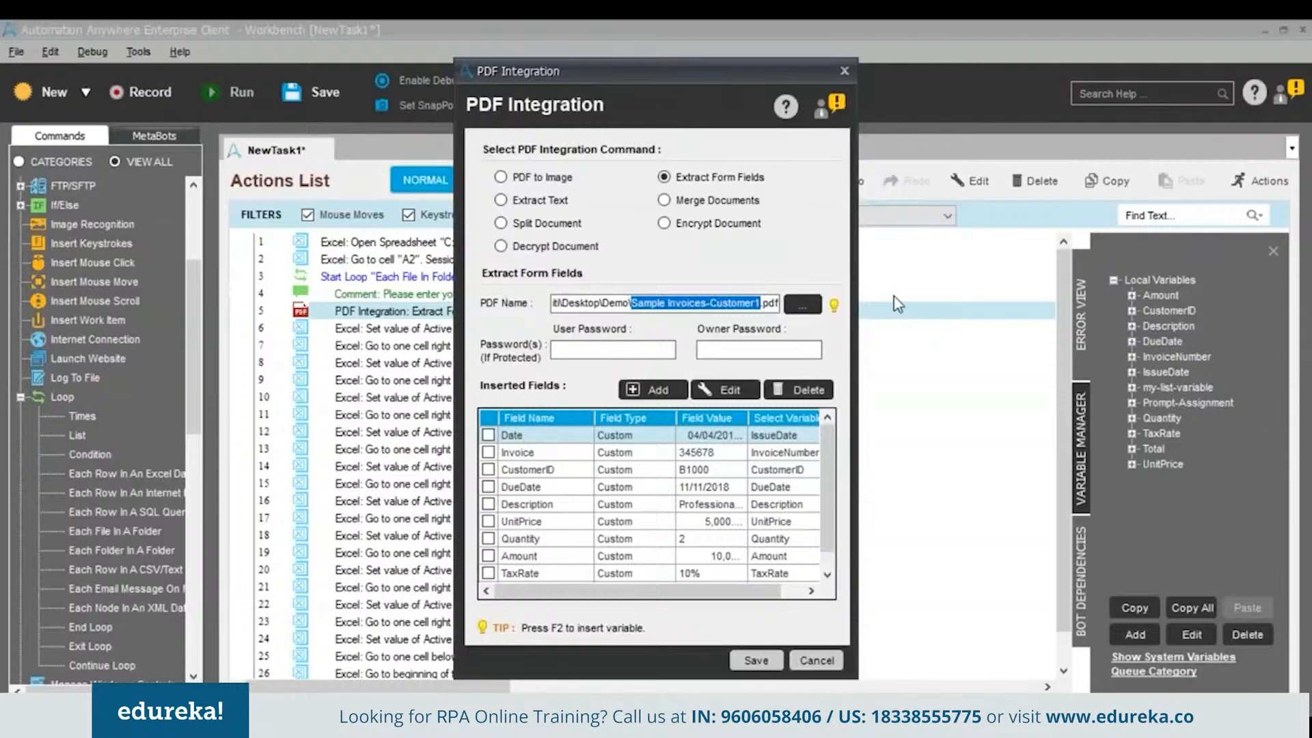
{"action": "key", "text": "BackSpace"}
{"action": "type", "text": "$F"}
{"action": "type", "text": "ineName"}
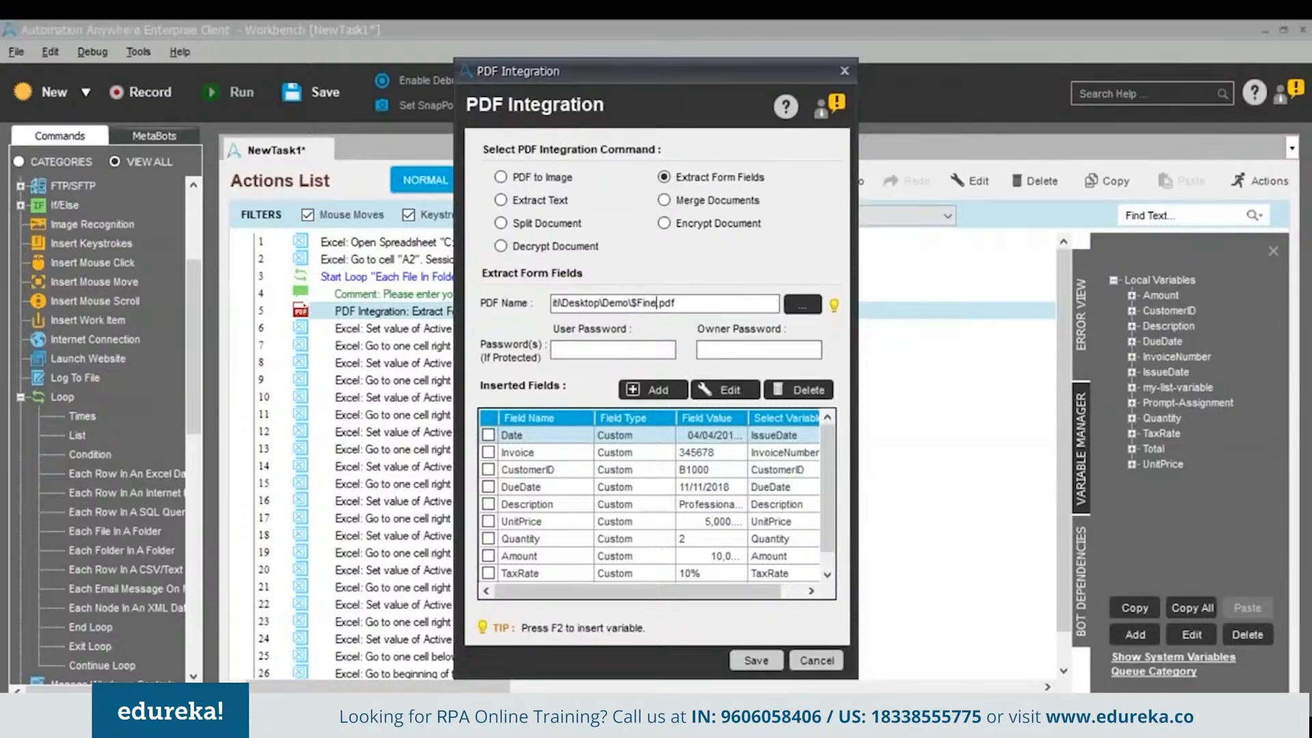
{"action": "type", "text": "$"}
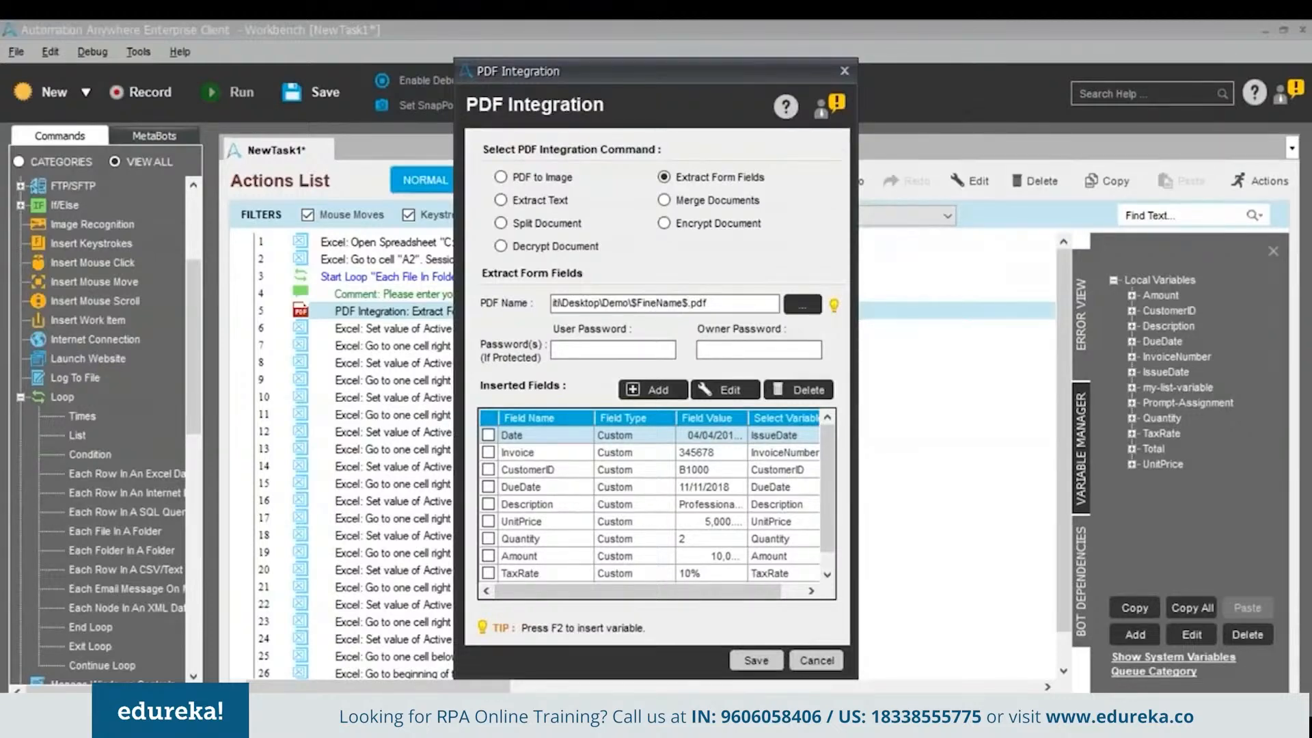
{"action": "key", "text": "Delete"}
{"action": "type", "text": "l"}
{"action": "left_click", "coordinate": [755, 660]}
{"action": "left_click", "coordinate": [836, 571]}
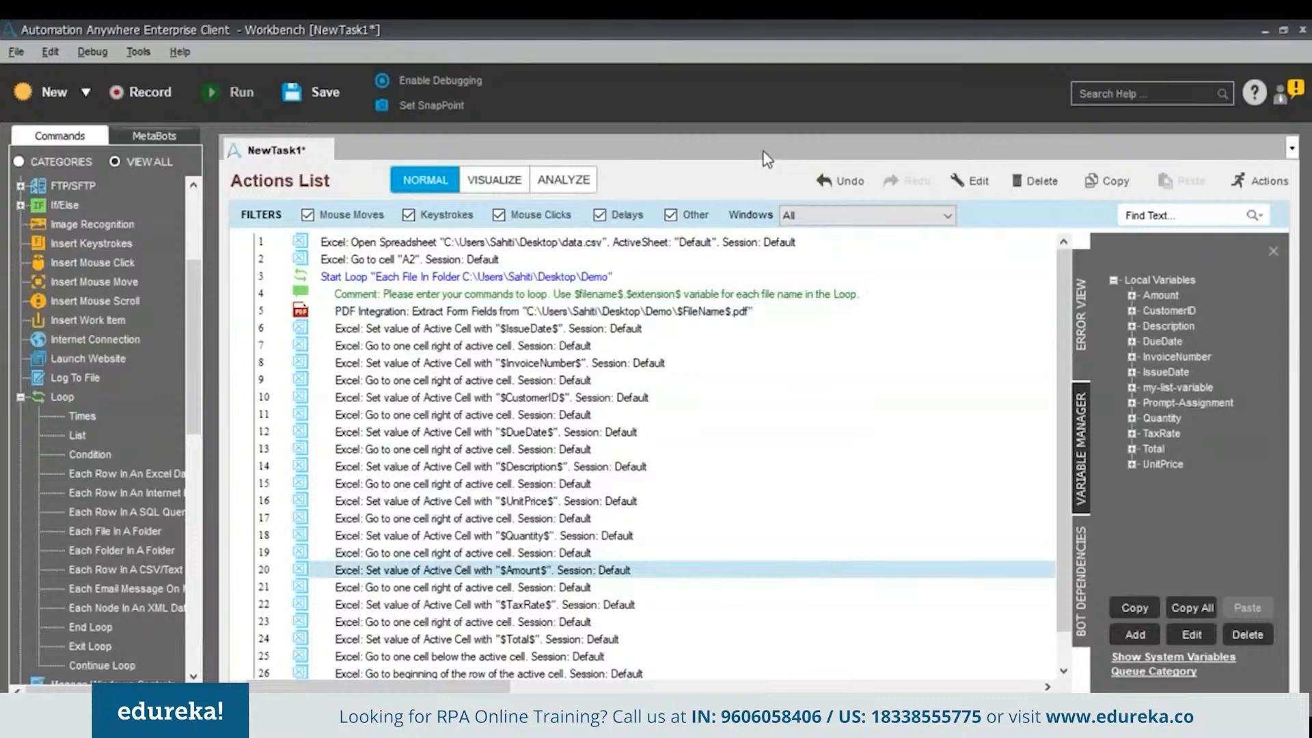
Save the task in My Tasks as Hands-On.atmx and run it
{"action": "left_click", "coordinate": [304, 109]}
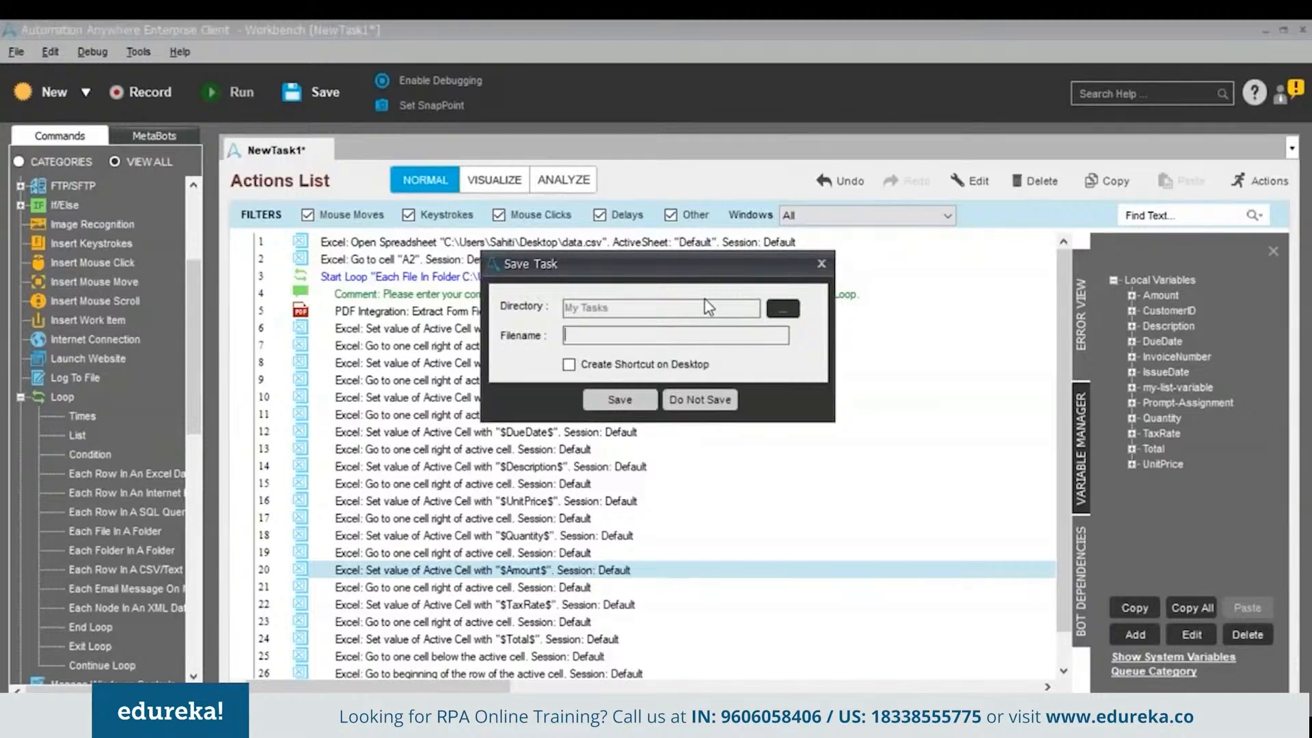
{"action": "type", "text": "Hands-On.atmx"}
{"action": "left_click", "coordinate": [618, 399]}
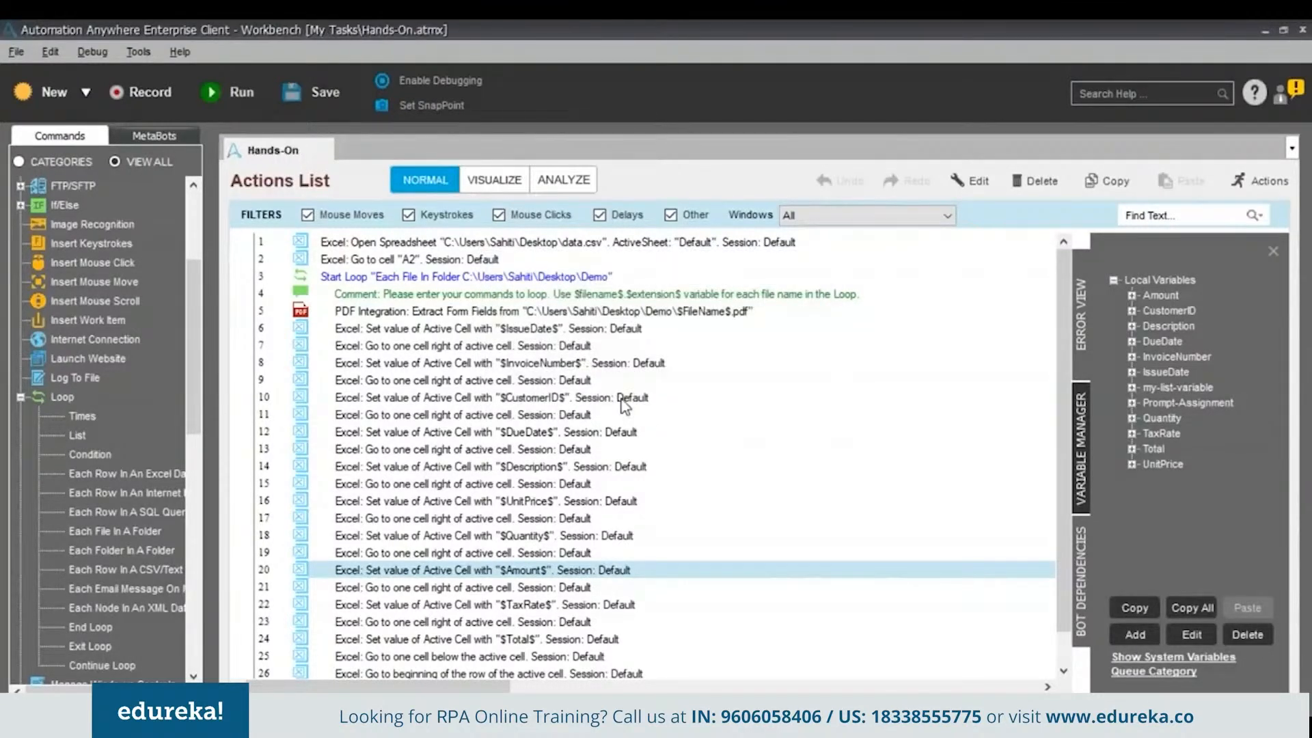
{"action": "left_click", "coordinate": [808, 400]}
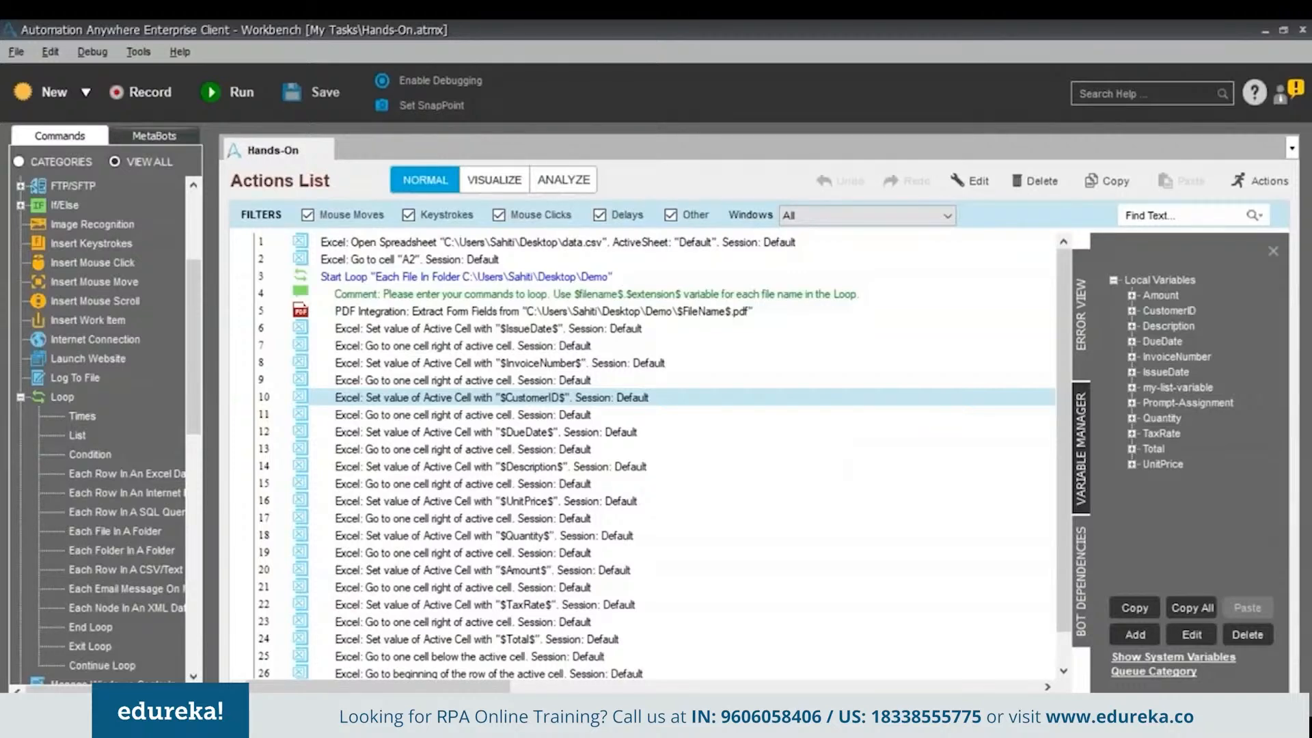
{"action": "left_click", "coordinate": [239, 92]}
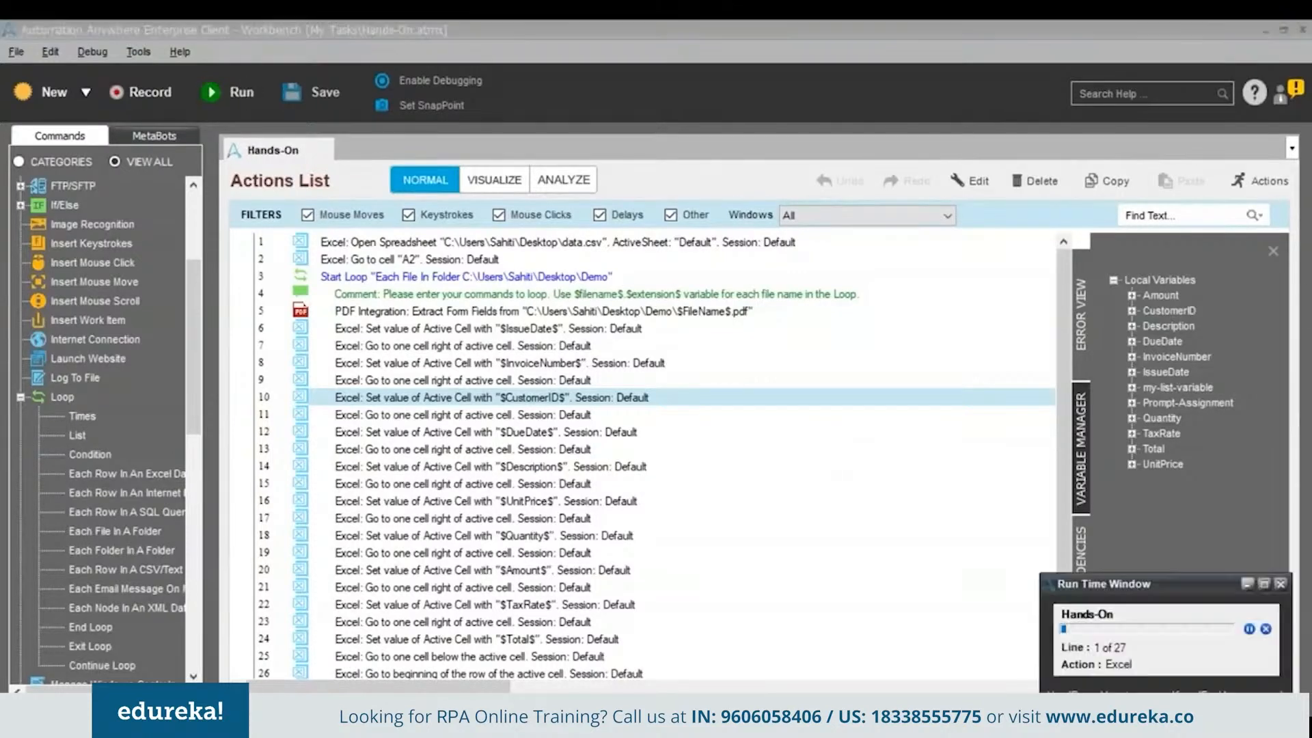